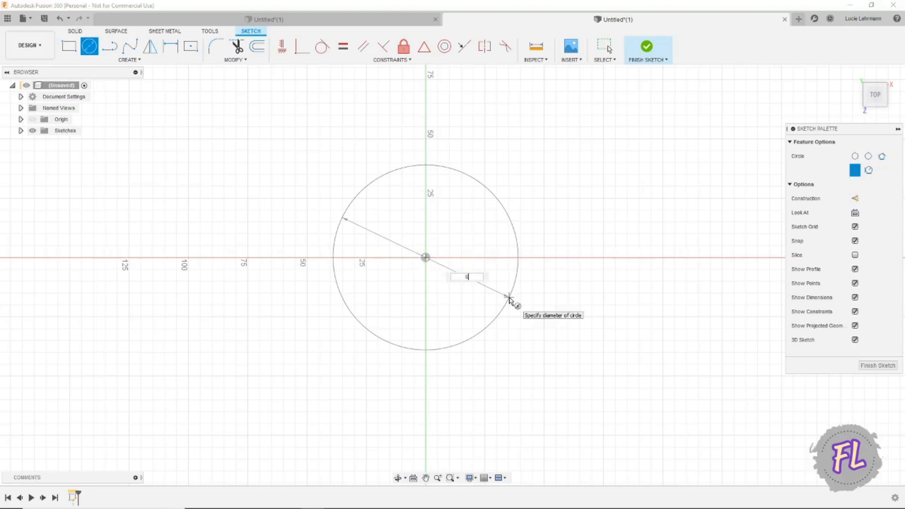
Set the origin-centred circle's diameter to 80 mm and offset the circle 5 mm inward.
{"action": "key", "text": "Tab"}
{"action": "key", "text": "Return"}
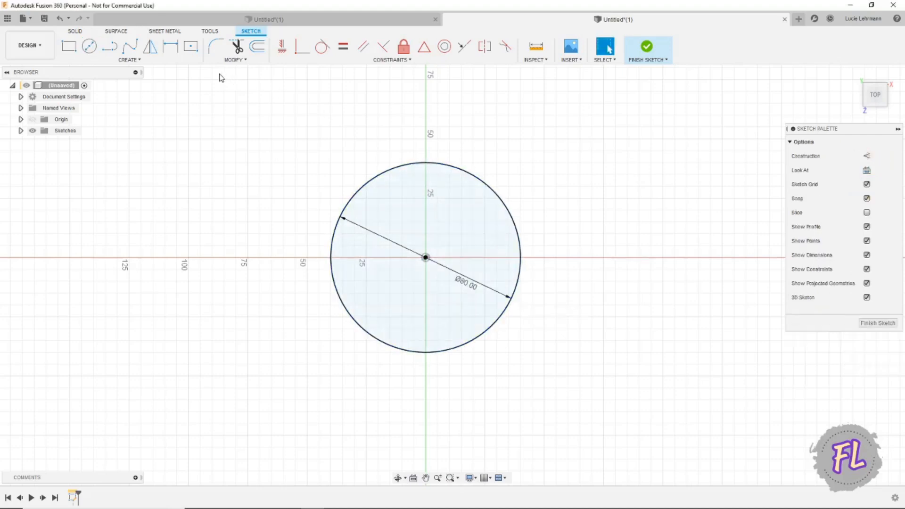
{"action": "left_click", "coordinate": [257, 46]}
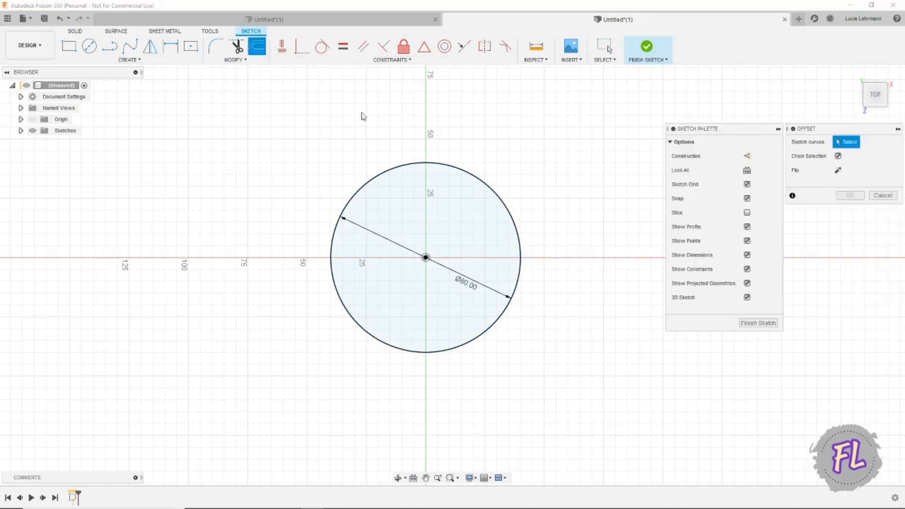
{"action": "left_click", "coordinate": [436, 164]}
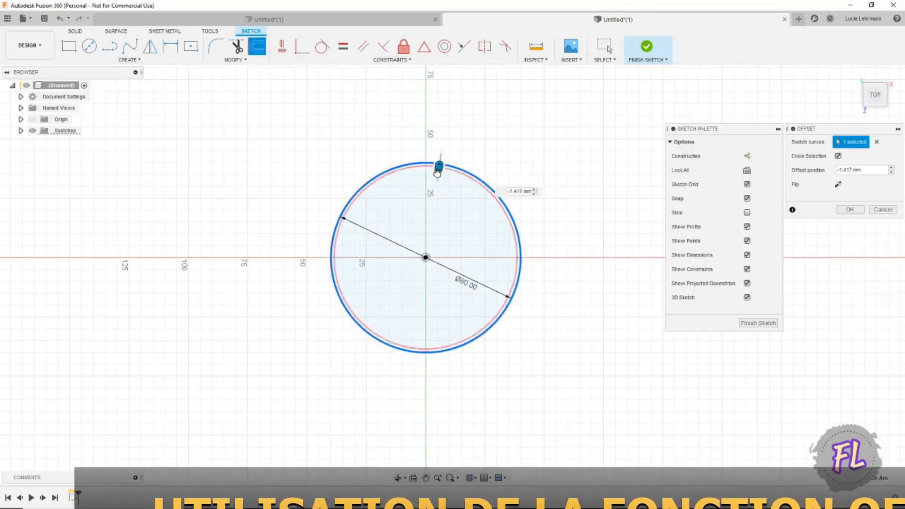
{"action": "left_click_drag", "start_coordinate": [437, 172], "coordinate": [436, 174]}
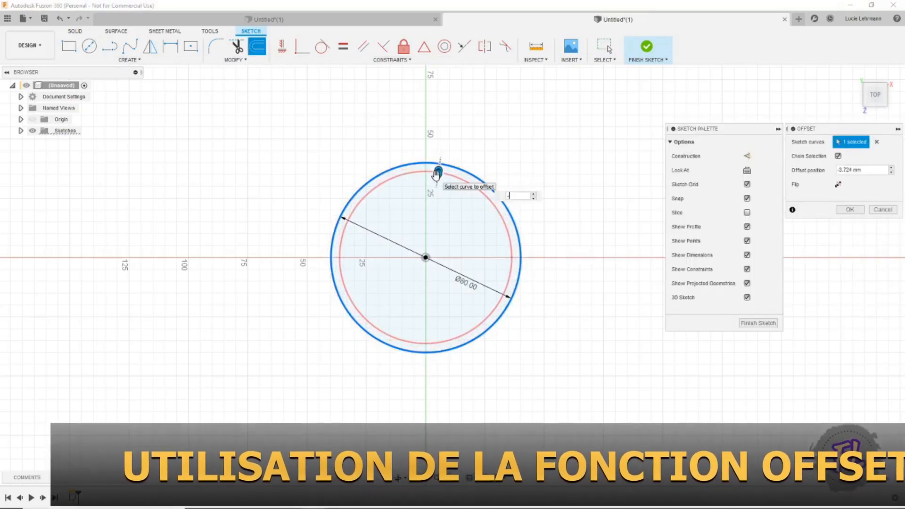
{"action": "key", "text": "Return"}
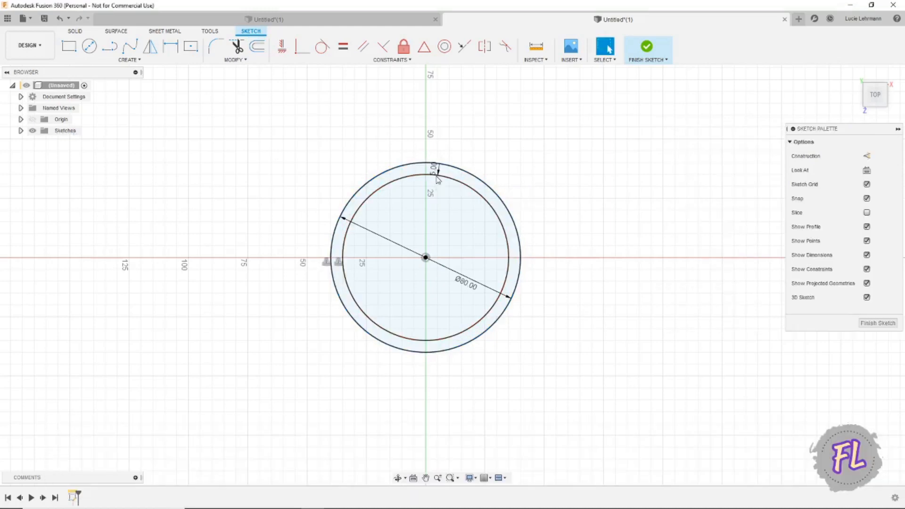
Extrude the ring profile between the two circles 100 mm as a new body.
{"action": "left_click", "coordinate": [356, 209]}
{"action": "middle_click_drag", "start_coordinate": [356, 208], "coordinate": [327, 206], "text": "shift"}
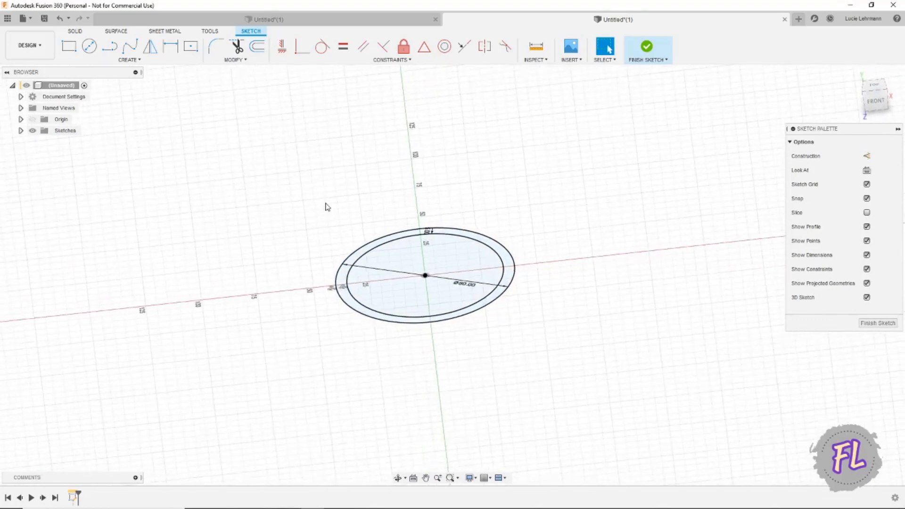
{"action": "key", "text": "e"}
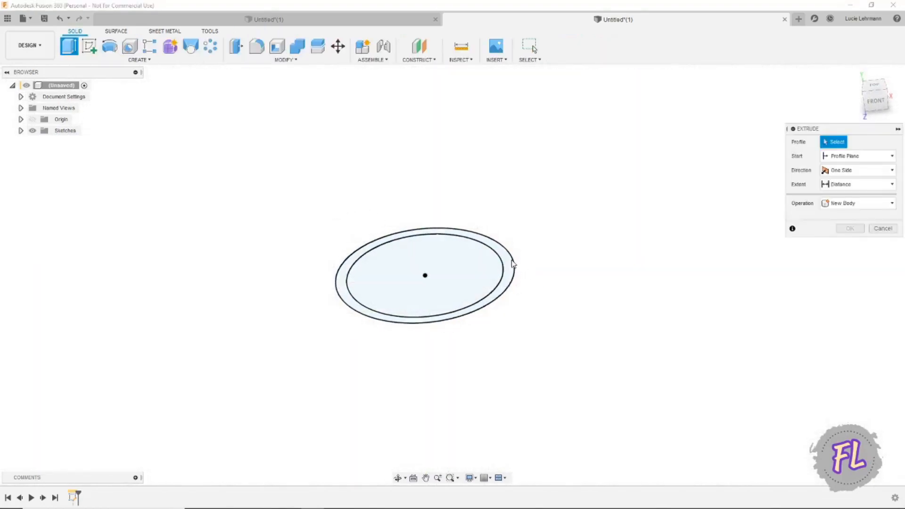
{"action": "left_click", "coordinate": [504, 259]}
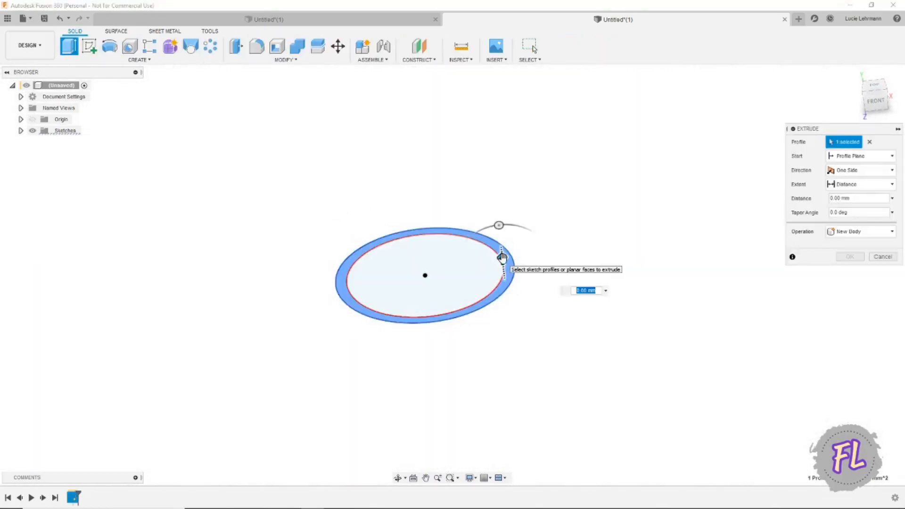
{"action": "type", "text": "100"}
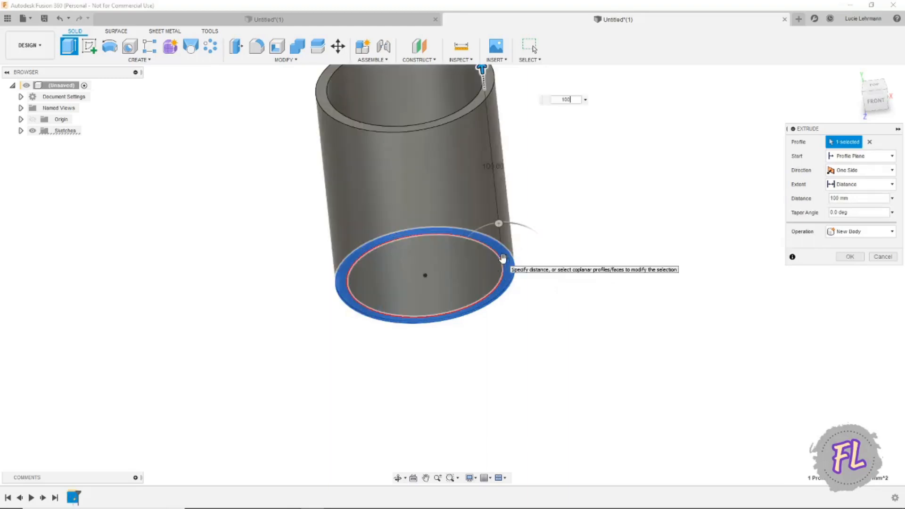
{"action": "key", "text": "Return"}
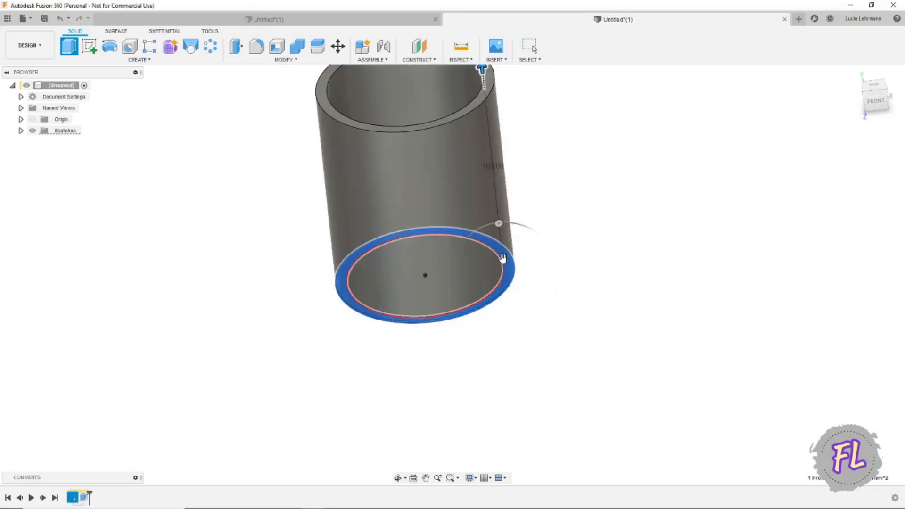
Start a sketch on the front XY plane through the tube, viewed from the front.
{"action": "scroll", "coordinate": [503, 259], "scroll_direction": "down", "scroll_amount": 3}
{"action": "middle_click_drag", "start_coordinate": [504, 263], "coordinate": [519, 241], "text": "shift"}
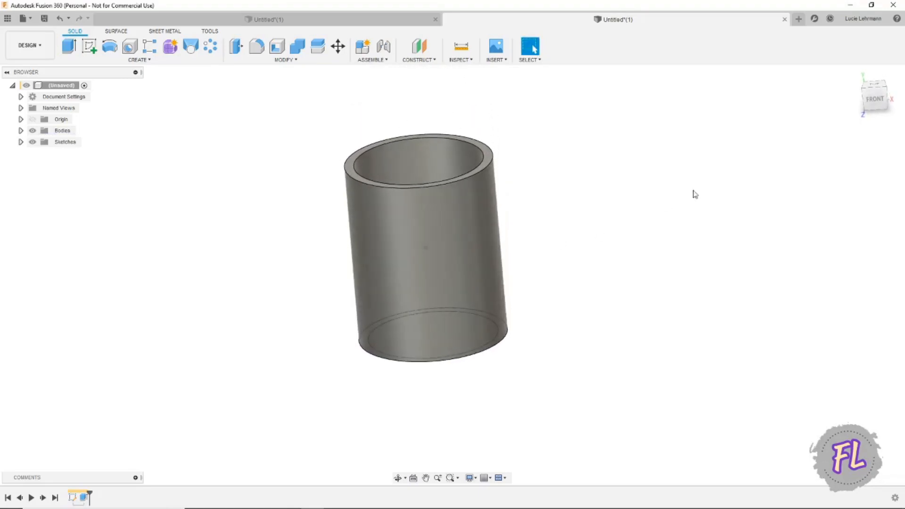
{"action": "left_click", "coordinate": [875, 101]}
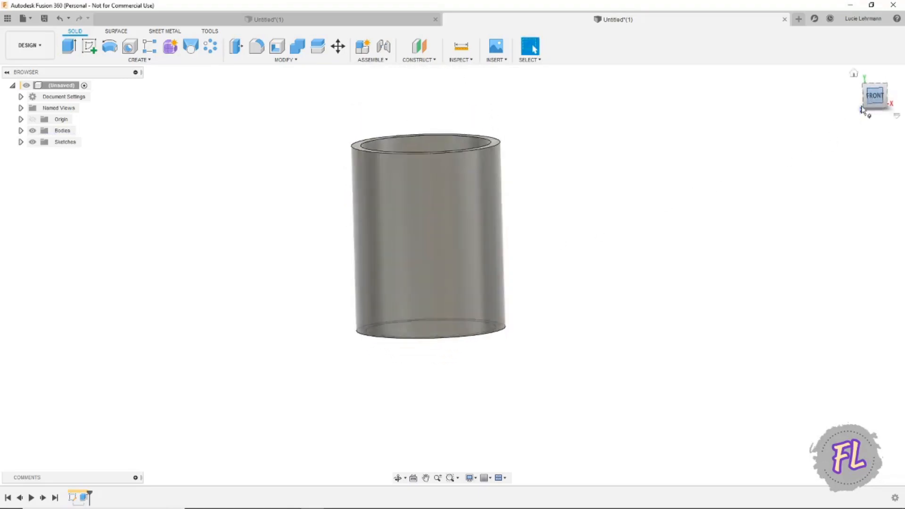
{"action": "left_click", "coordinate": [89, 46]}
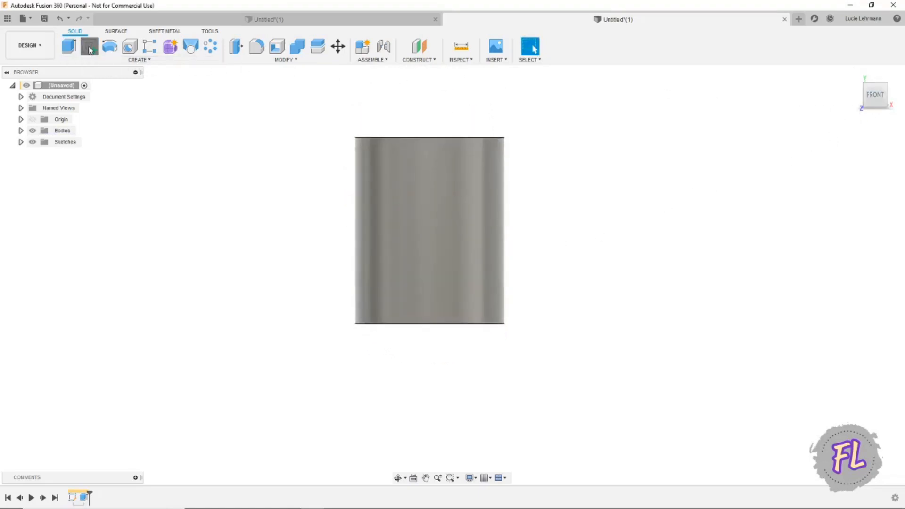
{"action": "left_click", "coordinate": [453, 295]}
{"action": "scroll", "coordinate": [434, 167], "scroll_direction": "up", "scroll_amount": 3}
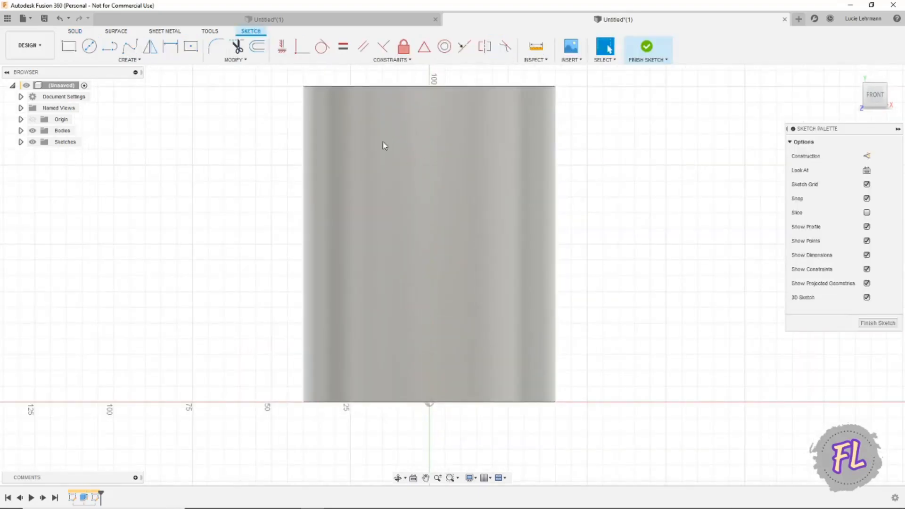
Sketch a horizontal center point slot near the tube's upper end, about 20 mm between end centres and 8 mm wide.
{"action": "left_click", "coordinate": [105, 61]}
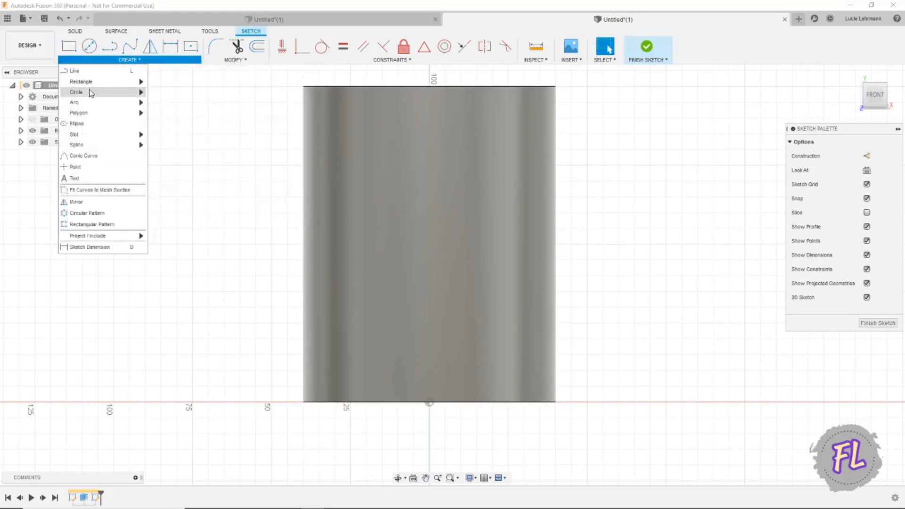
{"action": "mouse_move", "coordinate": [90, 140]}
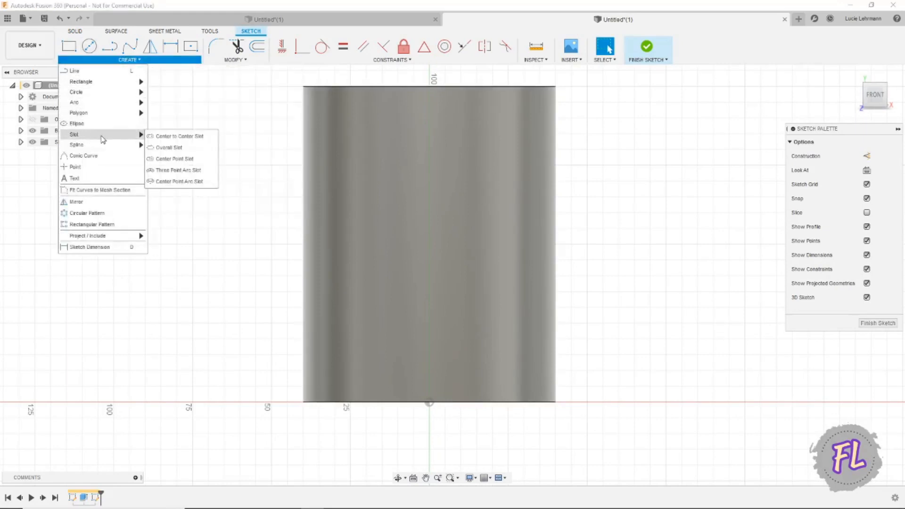
{"action": "left_click", "coordinate": [174, 159]}
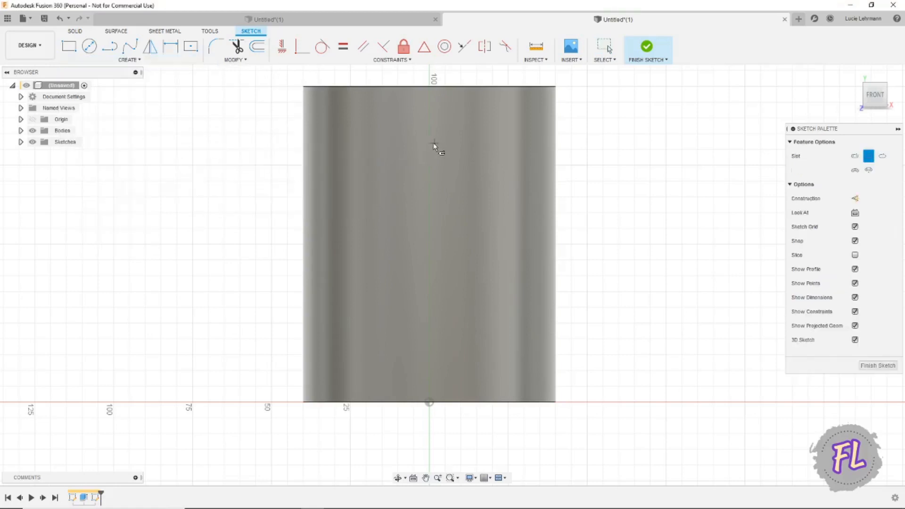
{"action": "scroll", "coordinate": [429, 144], "scroll_direction": "up", "scroll_amount": 3}
{"action": "scroll", "coordinate": [429, 143], "scroll_direction": "down", "scroll_amount": 2}
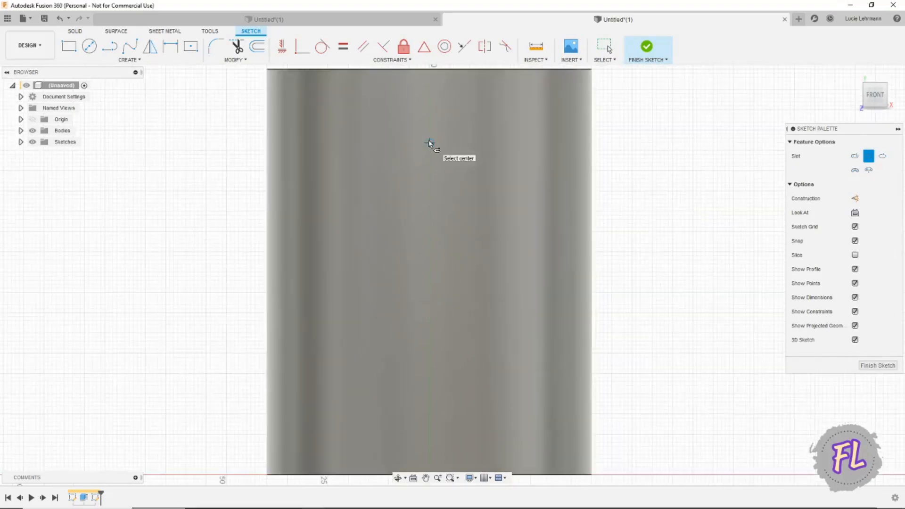
{"action": "left_click", "coordinate": [429, 143]}
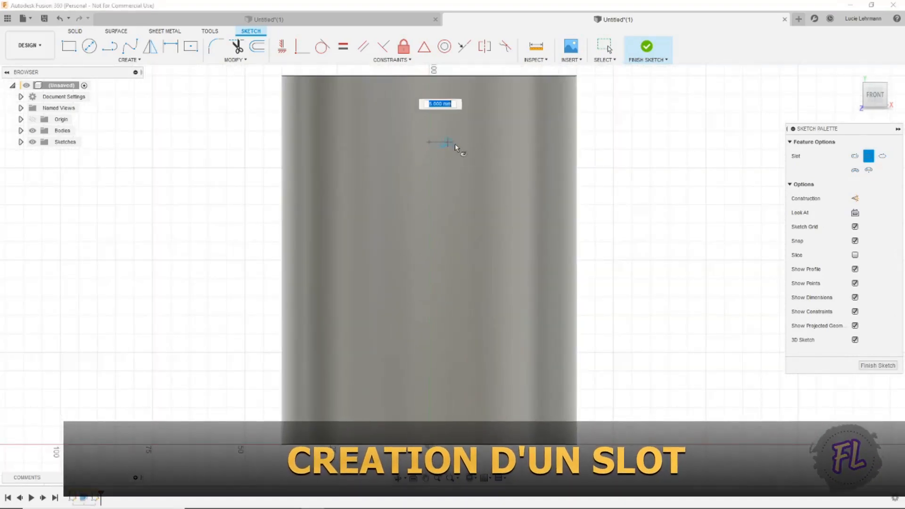
{"action": "left_click", "coordinate": [463, 146]}
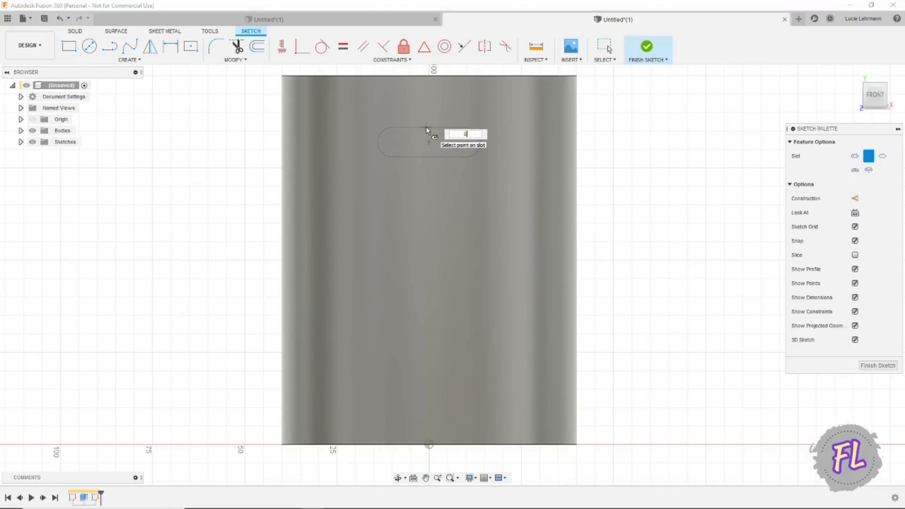
{"action": "key", "text": "Return"}
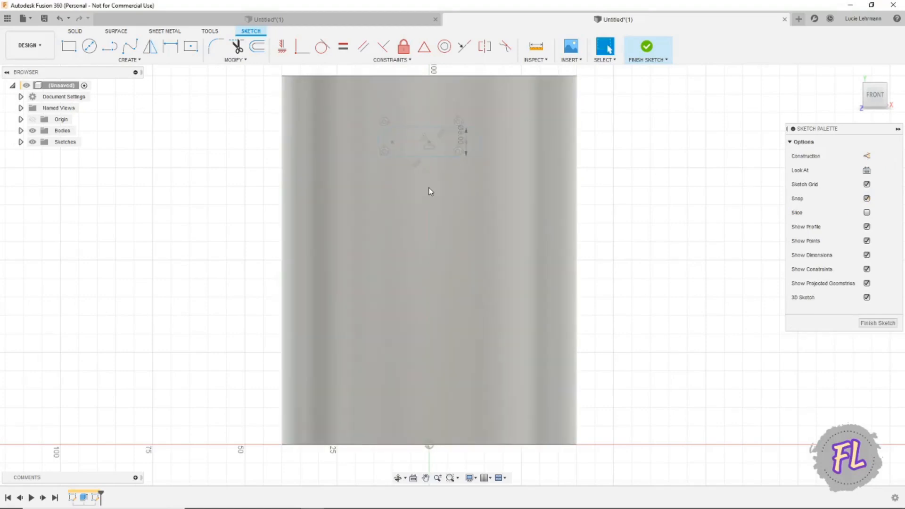
Copy the whole slot outline 65 mm downward along Y with Create Copy enabled, and finish the sketch.
{"action": "left_click", "coordinate": [21, 142]}
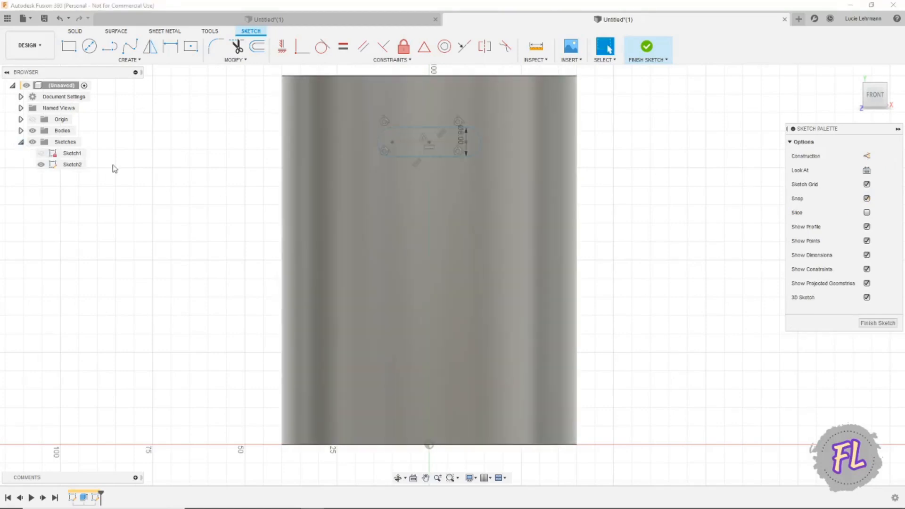
{"action": "left_click", "coordinate": [441, 158]}
{"action": "double_click", "coordinate": [441, 159]}
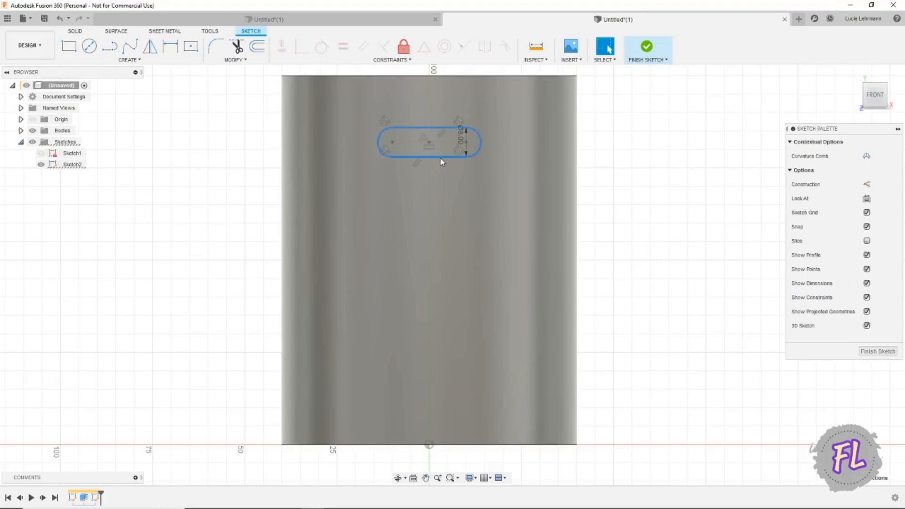
{"action": "key", "text": "m"}
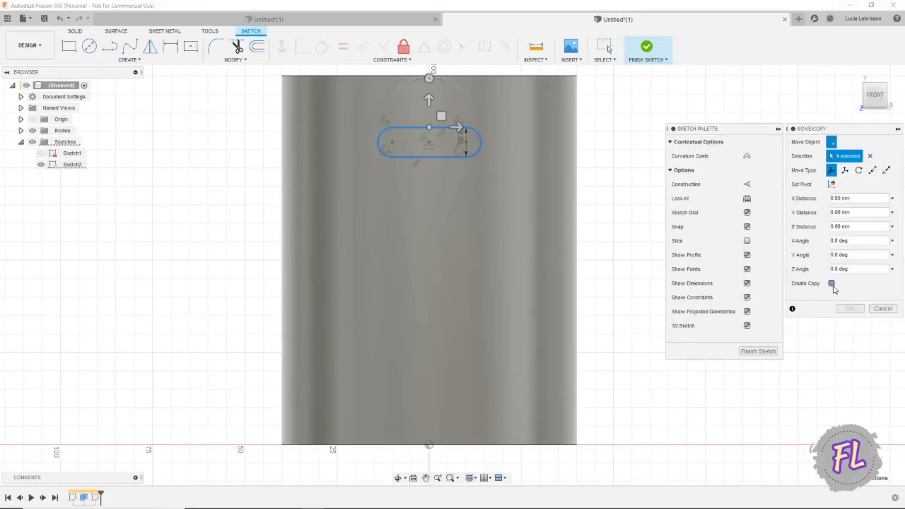
{"action": "left_click", "coordinate": [832, 283]}
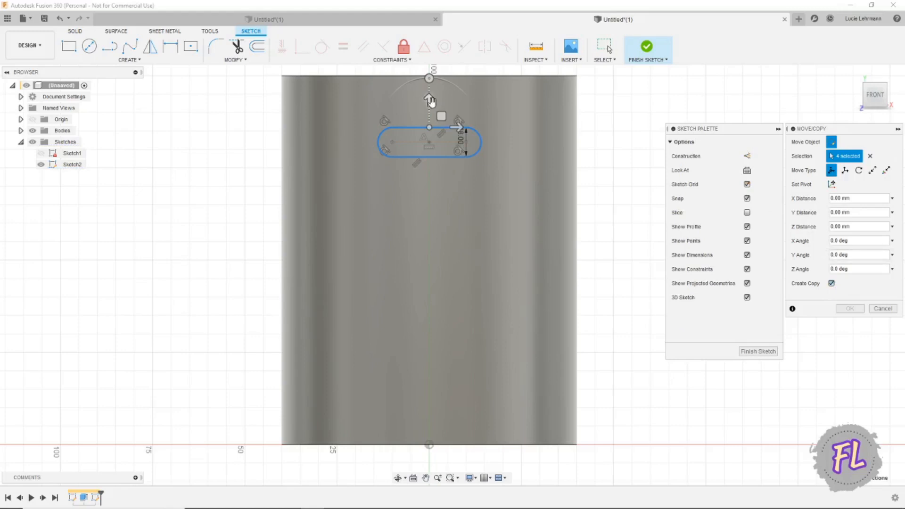
{"action": "left_click_drag", "start_coordinate": [430, 101], "coordinate": [435, 348]}
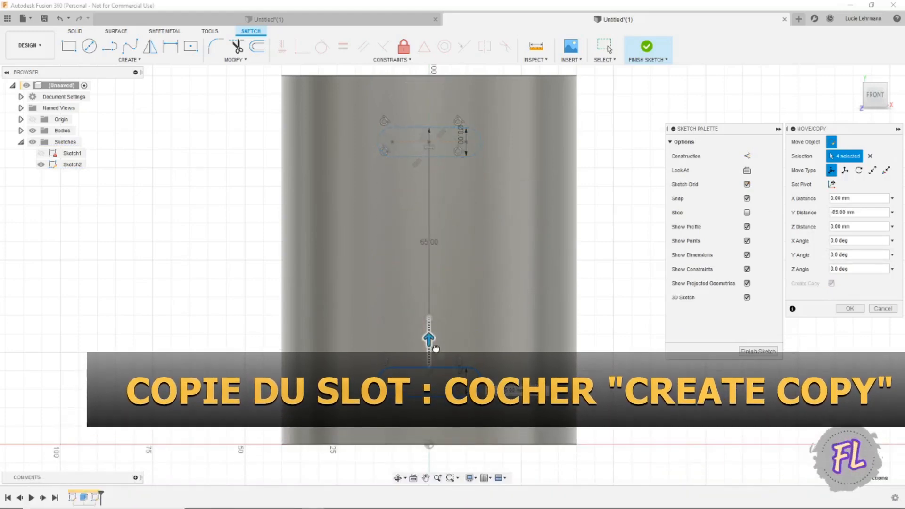
{"action": "left_click", "coordinate": [850, 309]}
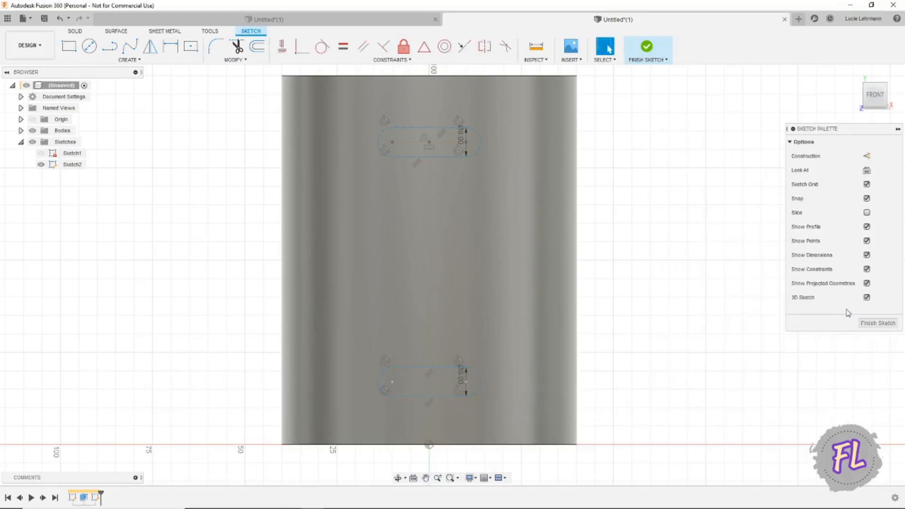
{"action": "left_click", "coordinate": [647, 50]}
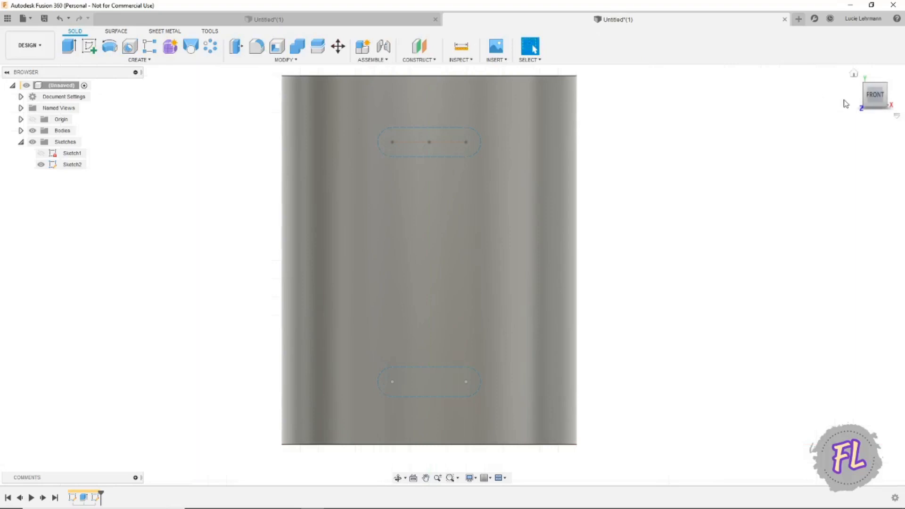
Start a new sketch on the YZ plane through the tube, viewed from the left.
{"action": "left_click", "coordinate": [867, 96]}
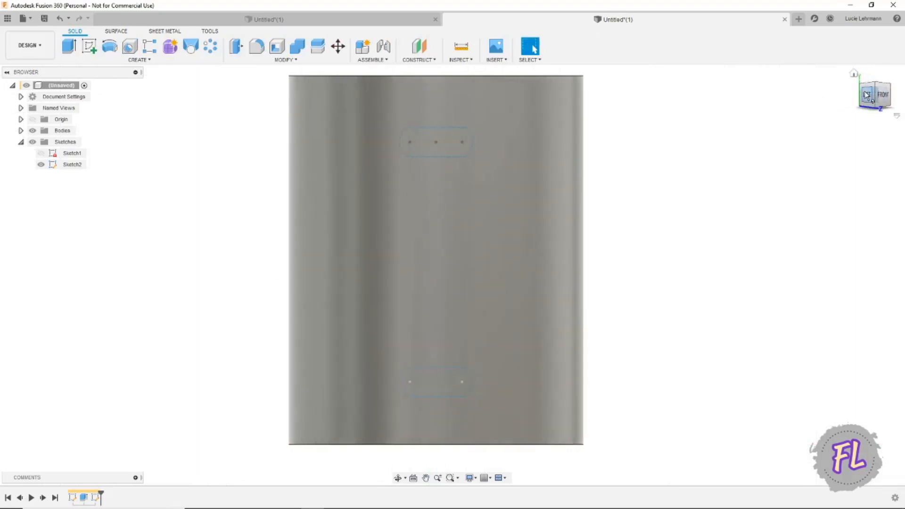
{"action": "left_click", "coordinate": [866, 97]}
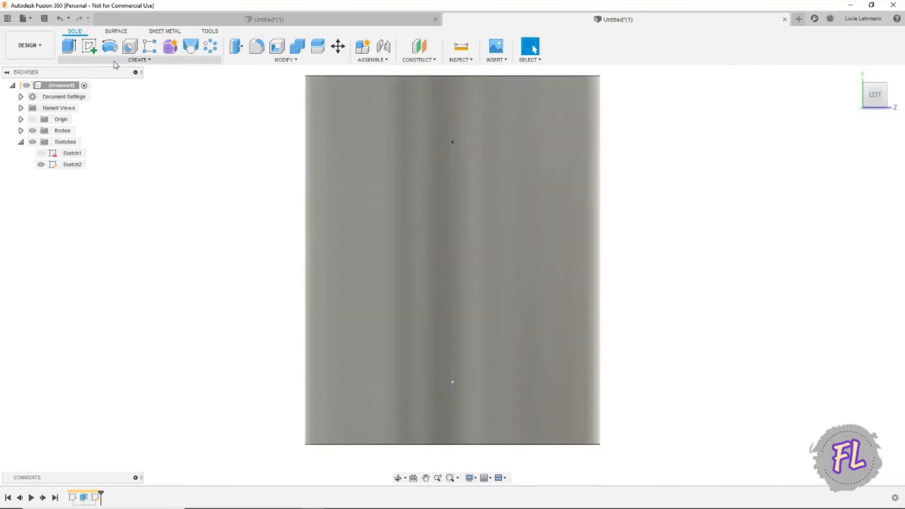
{"action": "left_click", "coordinate": [89, 46]}
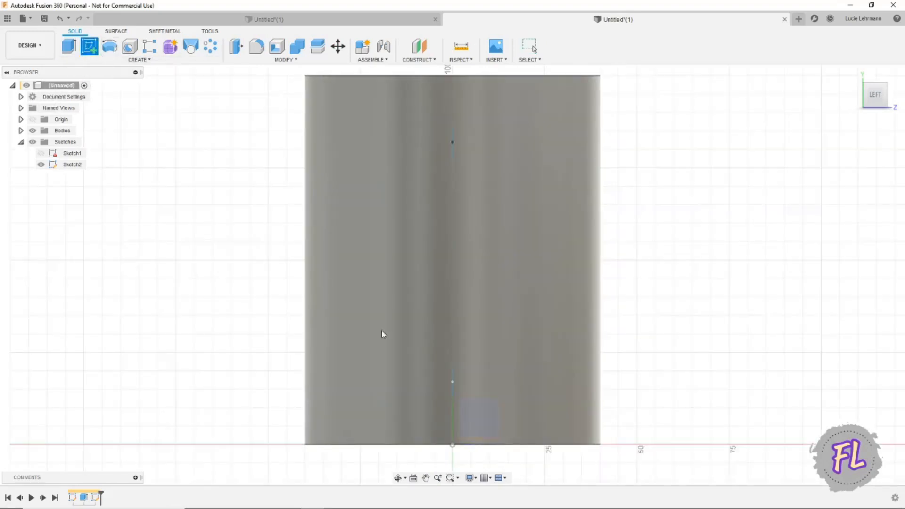
{"action": "left_click", "coordinate": [476, 413]}
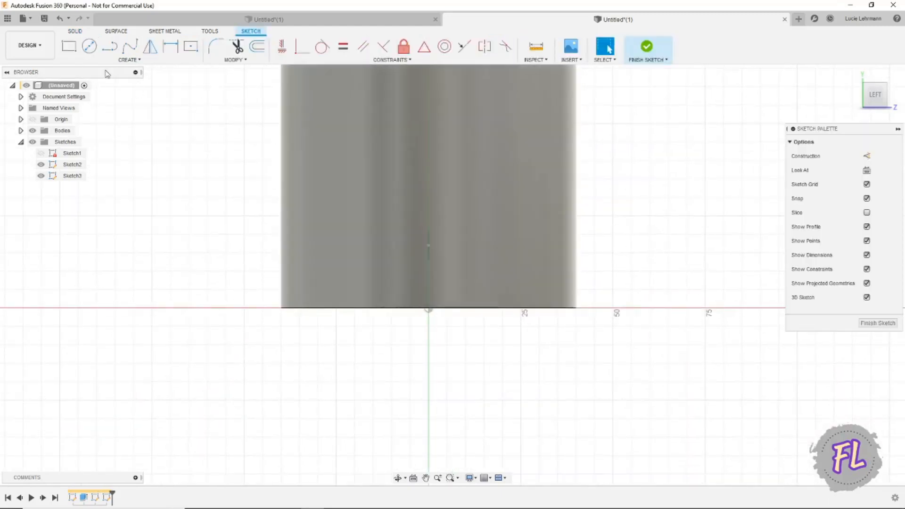
Draw a horizontal construction line from the lower slot's centre to just beyond the tube's outer edge.
{"action": "left_click", "coordinate": [109, 45]}
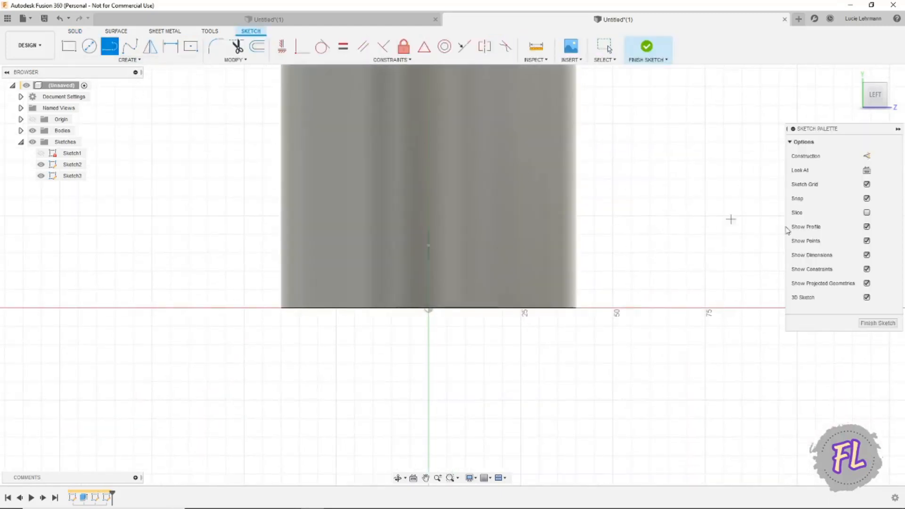
{"action": "left_click", "coordinate": [866, 155]}
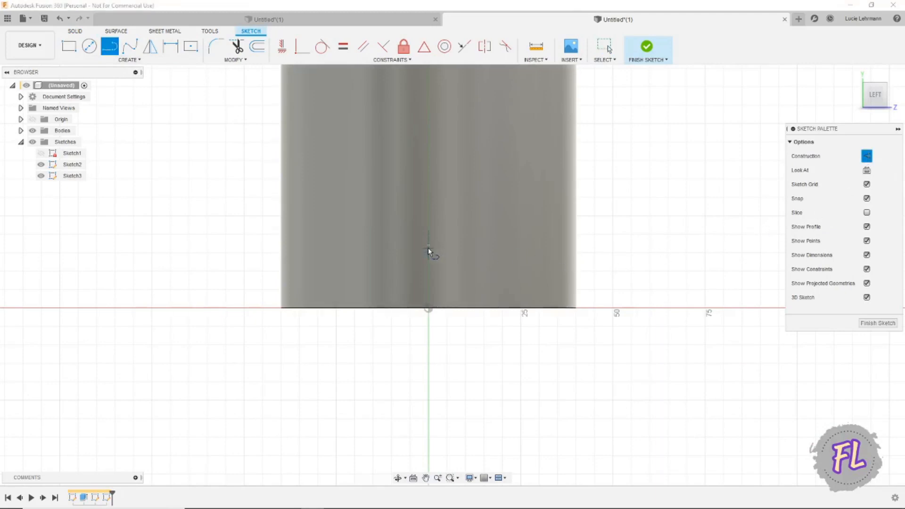
{"action": "scroll", "coordinate": [428, 245], "scroll_direction": "up", "scroll_amount": 3}
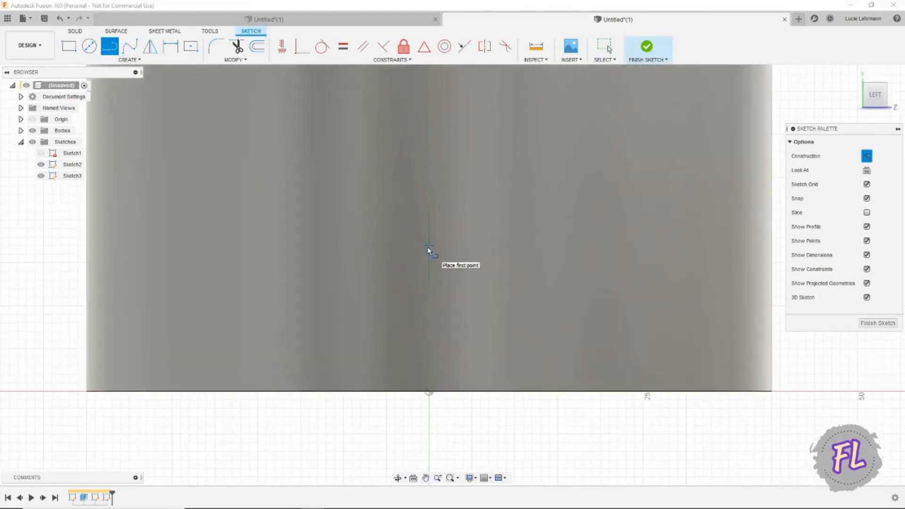
{"action": "left_click", "coordinate": [427, 247]}
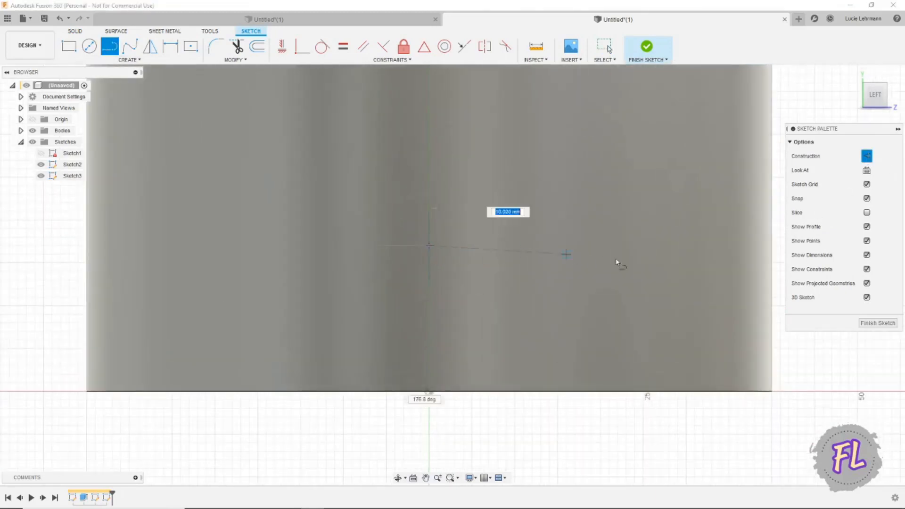
{"action": "left_click", "coordinate": [778, 245]}
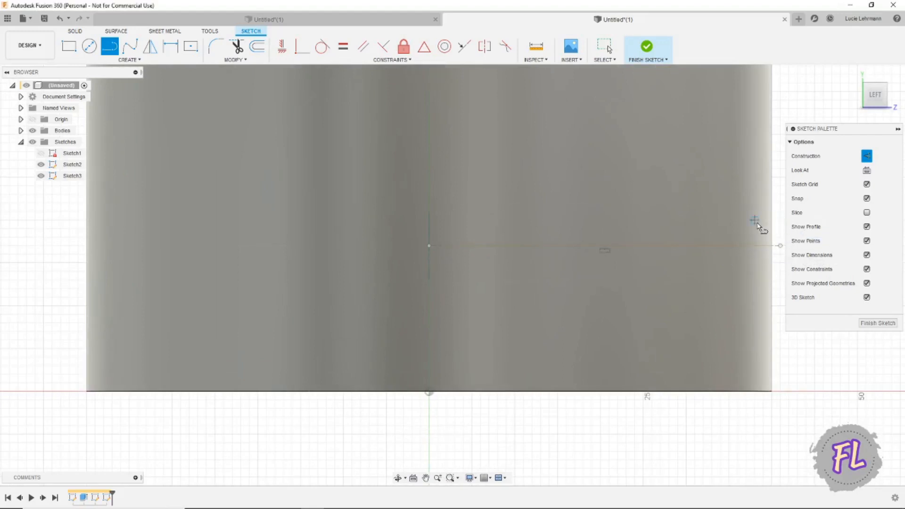
Draw a second horizontal construction line from the upper slot's centre out past the same outer edge of the tube.
{"action": "scroll", "coordinate": [754, 221], "scroll_direction": "down", "scroll_amount": 3}
{"action": "middle_click_drag", "start_coordinate": [748, 198], "coordinate": [584, 398]}
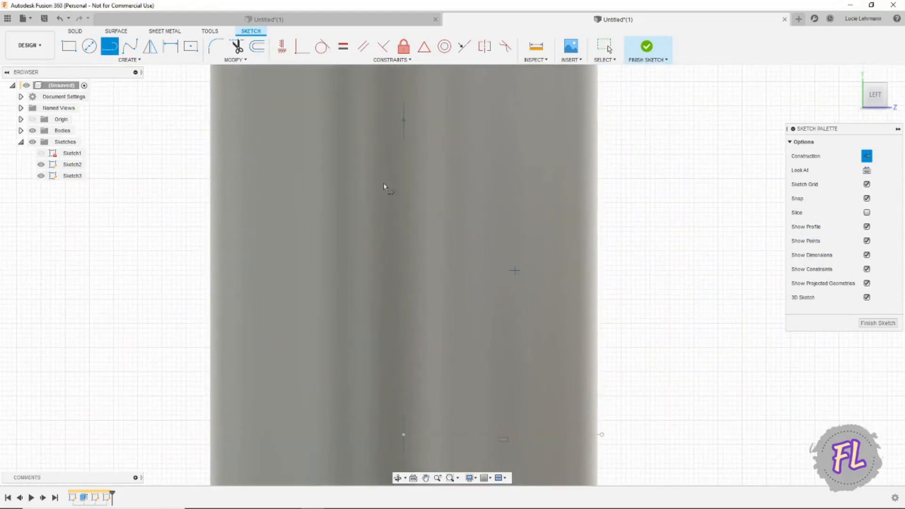
{"action": "left_click", "coordinate": [404, 121]}
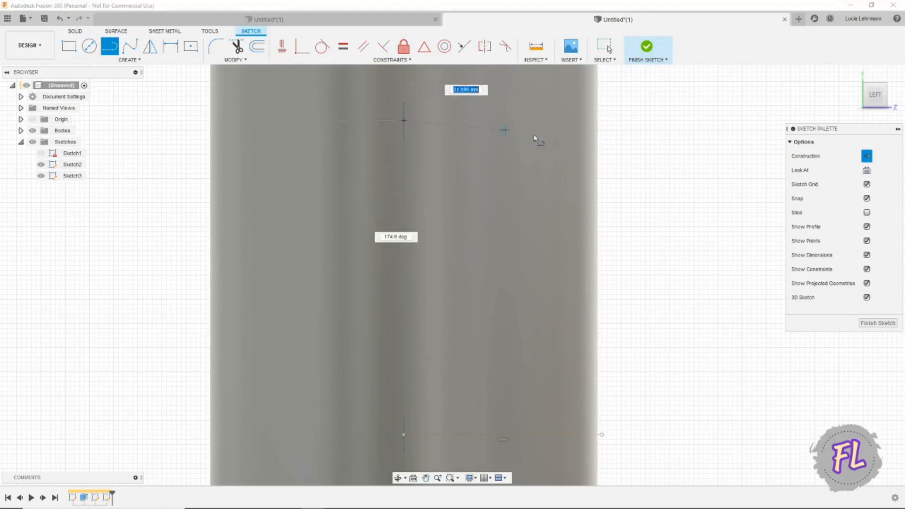
{"action": "left_click", "coordinate": [631, 121]}
{"action": "key", "text": "Escape"}
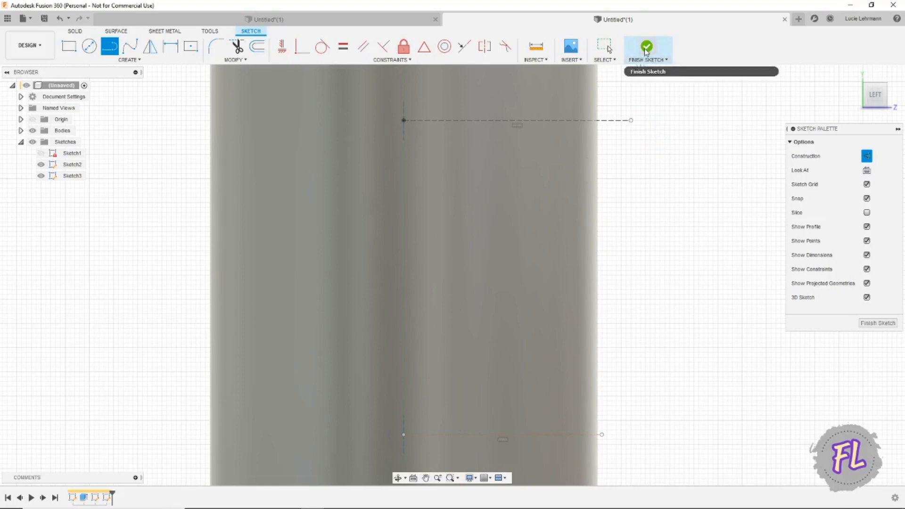
Project the tube's outline into the sketch as construction geometry, using the body selection filter with Projection Link enabled.
{"action": "left_click", "coordinate": [129, 45]}
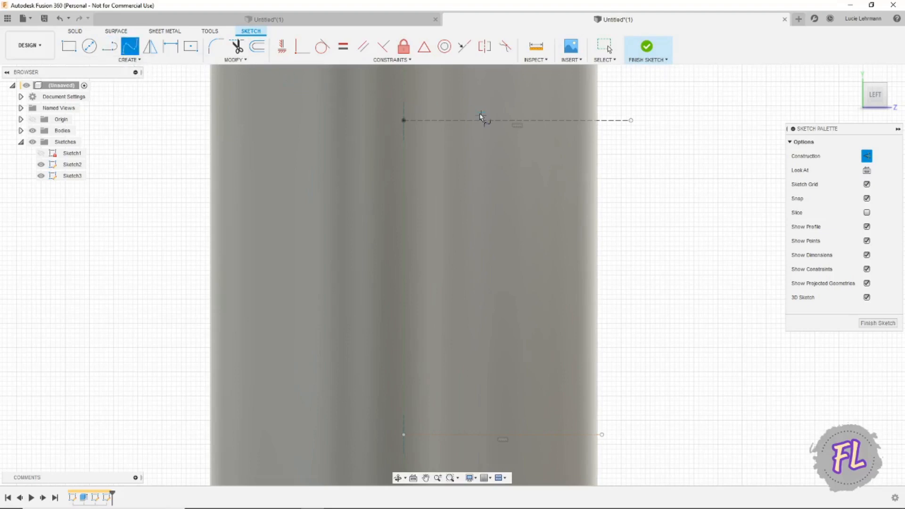
{"action": "left_click", "coordinate": [105, 58]}
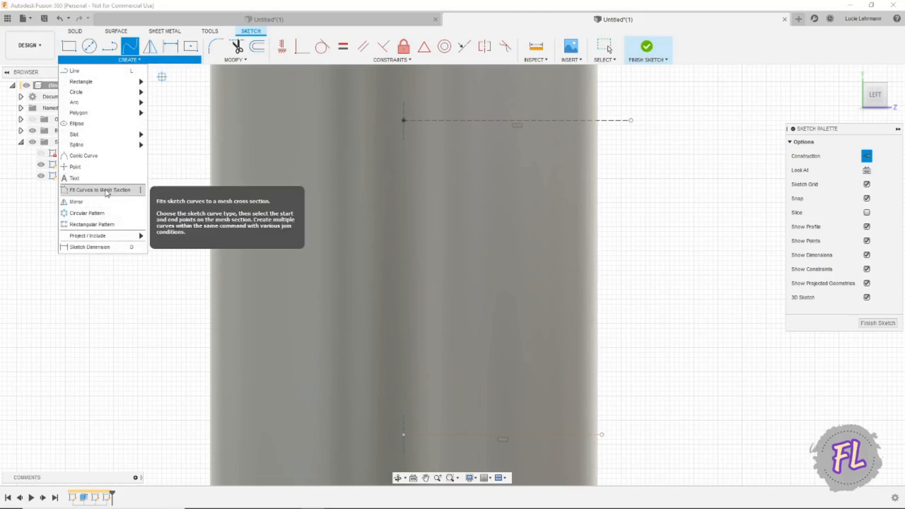
{"action": "mouse_move", "coordinate": [89, 240]}
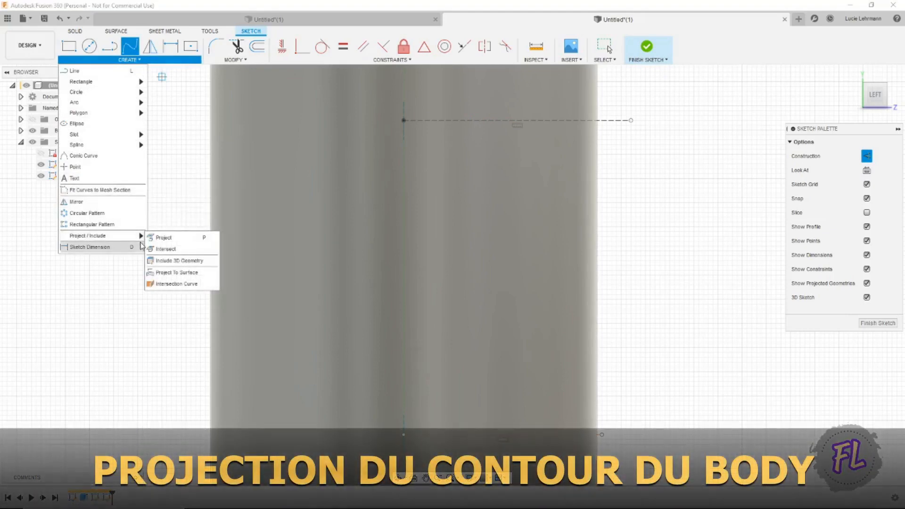
{"action": "left_click", "coordinate": [162, 238]}
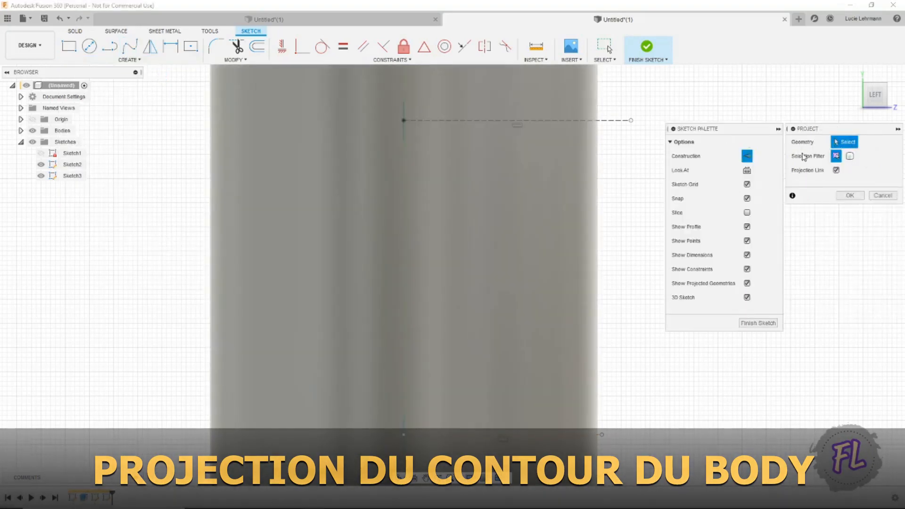
{"action": "left_click", "coordinate": [851, 157]}
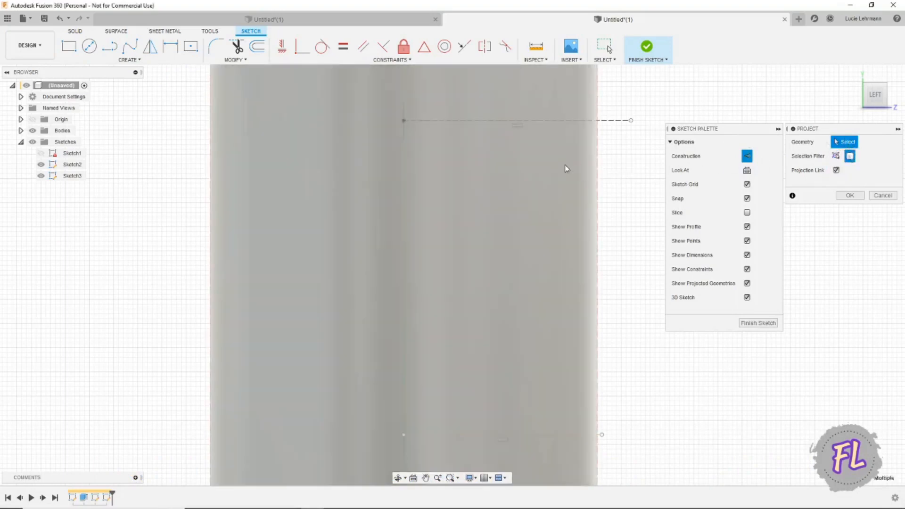
{"action": "left_click", "coordinate": [567, 169]}
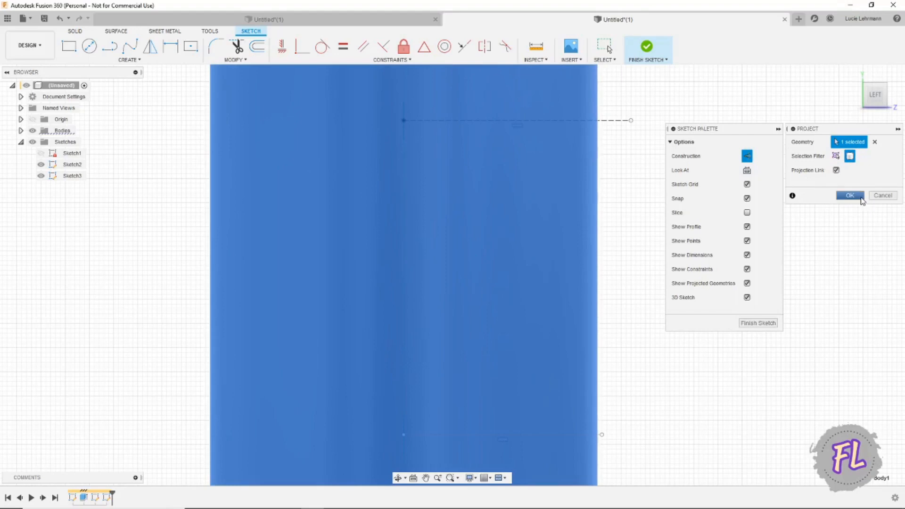
{"action": "left_click", "coordinate": [861, 197]}
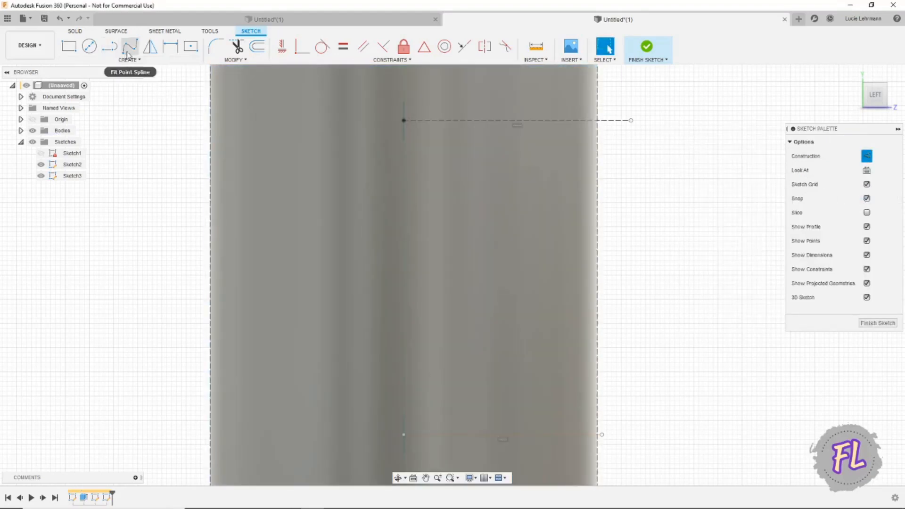
Draw a four-point fit point spline from the upper construction line's crossing with the tube wall, bulging outward to mid-height about 35 mm from the wall.
{"action": "left_click", "coordinate": [130, 48]}
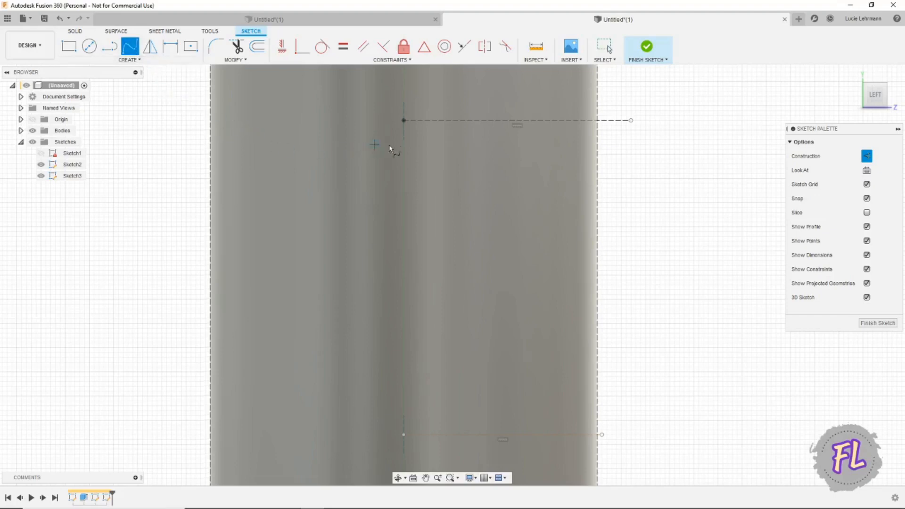
{"action": "left_click", "coordinate": [598, 120]}
{"action": "left_click", "coordinate": [867, 156]}
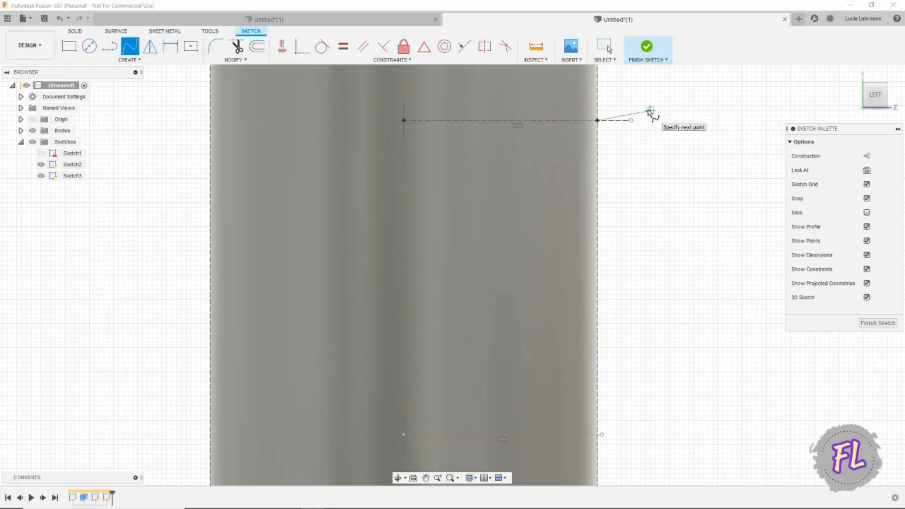
{"action": "mouse_move", "coordinate": [686, 128]}
{"action": "middle_mouse_down"}
{"action": "mouse_move", "coordinate": [522, 162]}
{"action": "mouse_move", "coordinate": [490, 148]}
{"action": "middle_mouse_up"}
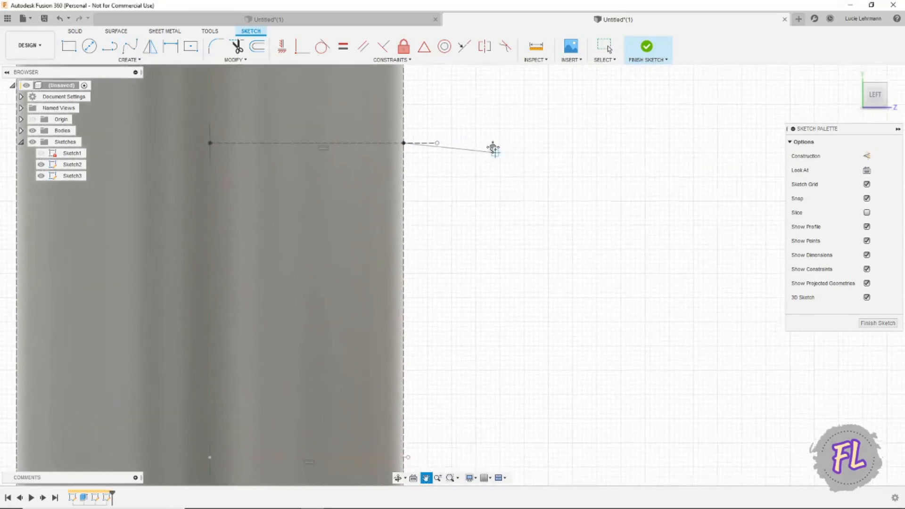
{"action": "scroll", "coordinate": [454, 126], "scroll_direction": "down", "scroll_amount": 3}
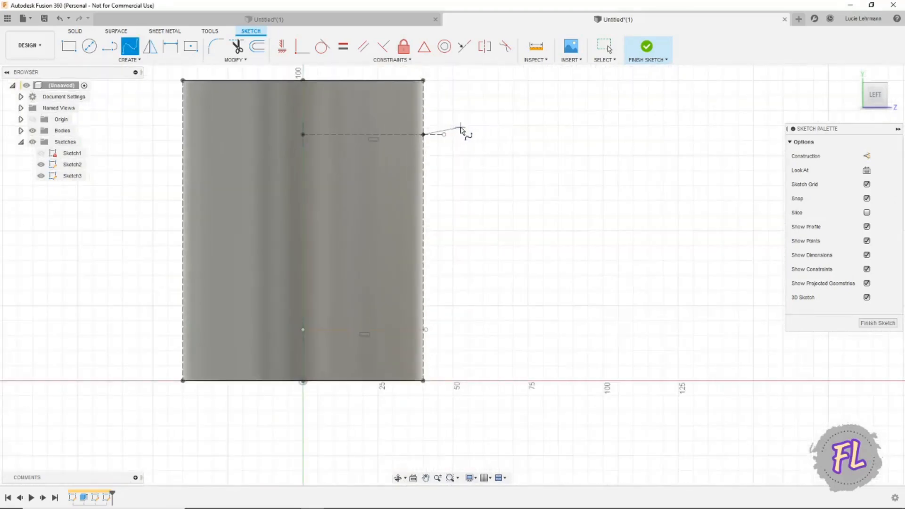
{"action": "left_click", "coordinate": [461, 126]}
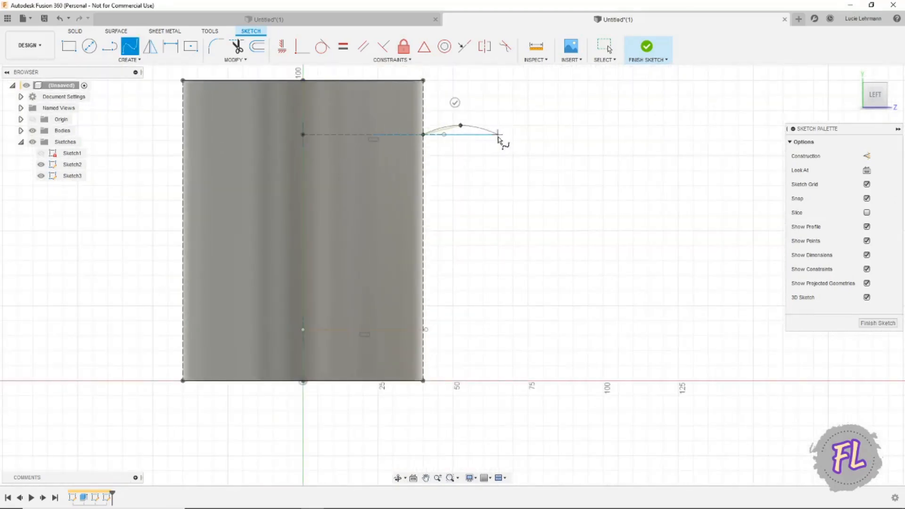
{"action": "left_click", "coordinate": [505, 150]}
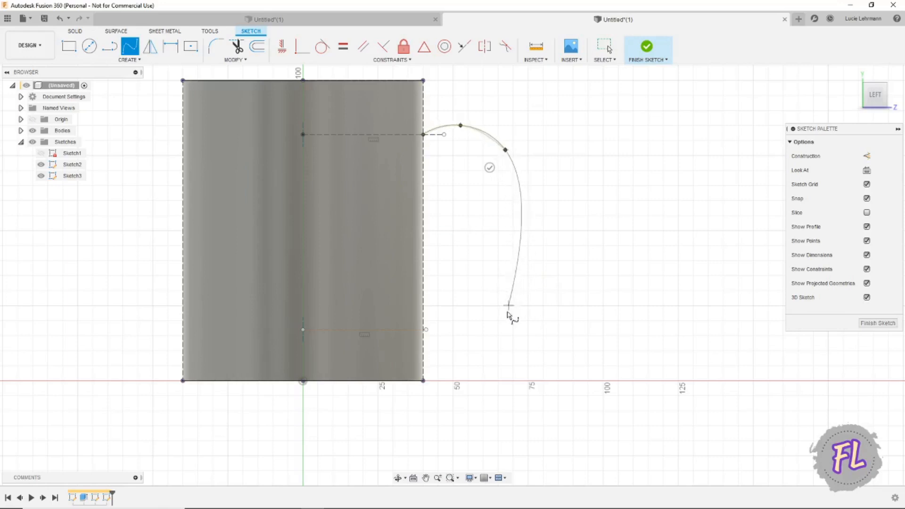
{"action": "left_click", "coordinate": [528, 230]}
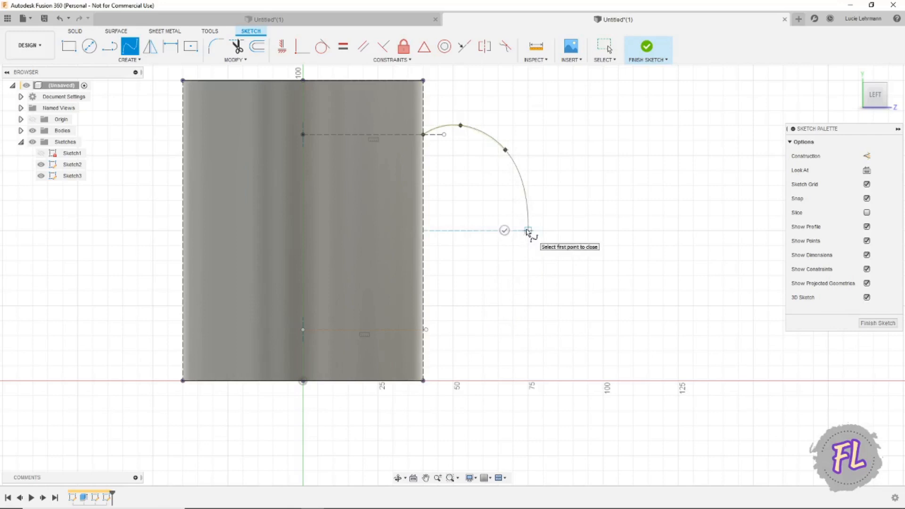
{"action": "left_click", "coordinate": [504, 231]}
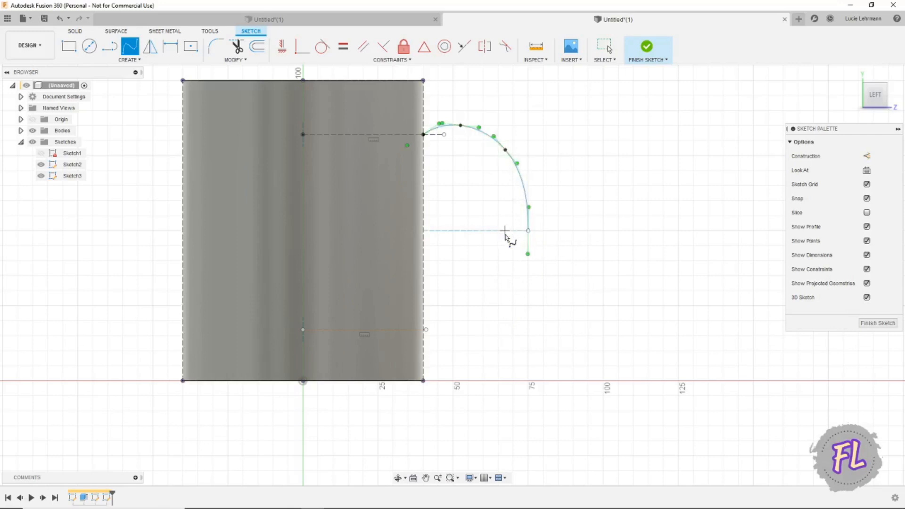
Draw a horizontal construction line from the spline's lower end back across the tube's projected edge.
{"action": "left_click", "coordinate": [109, 46]}
{"action": "left_click", "coordinate": [867, 156]}
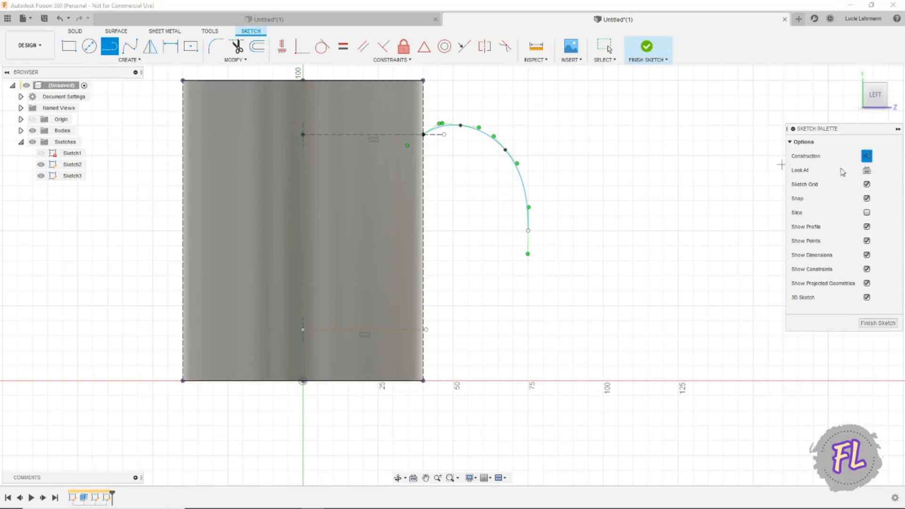
{"action": "left_click", "coordinate": [529, 231]}
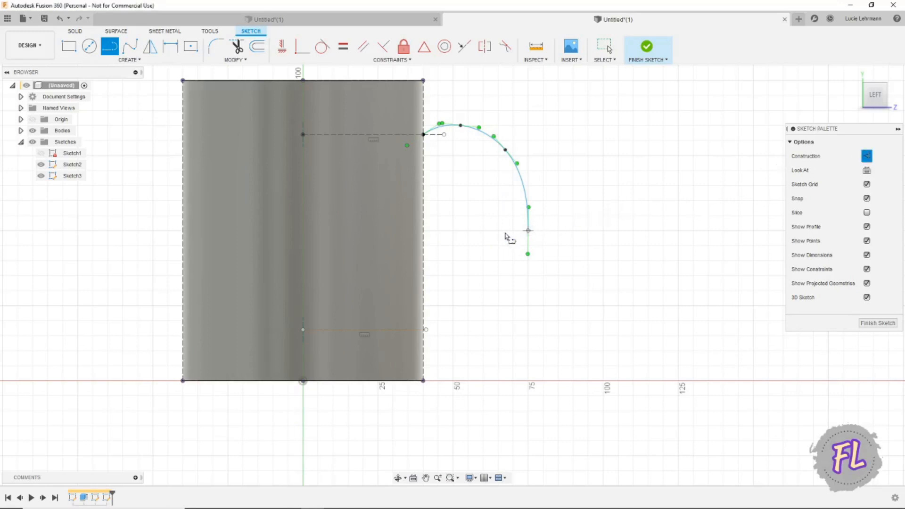
{"action": "double_click", "coordinate": [393, 231]}
Mirror the spline about the mid-height construction line to complete the handle curve, and finish the sketch.
{"action": "left_click", "coordinate": [150, 47]}
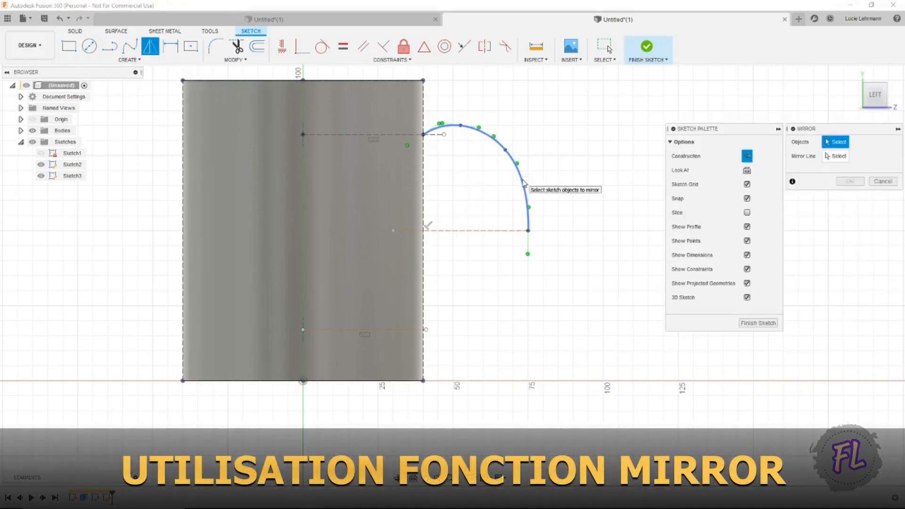
{"action": "left_click", "coordinate": [524, 182]}
{"action": "left_click", "coordinate": [837, 156]}
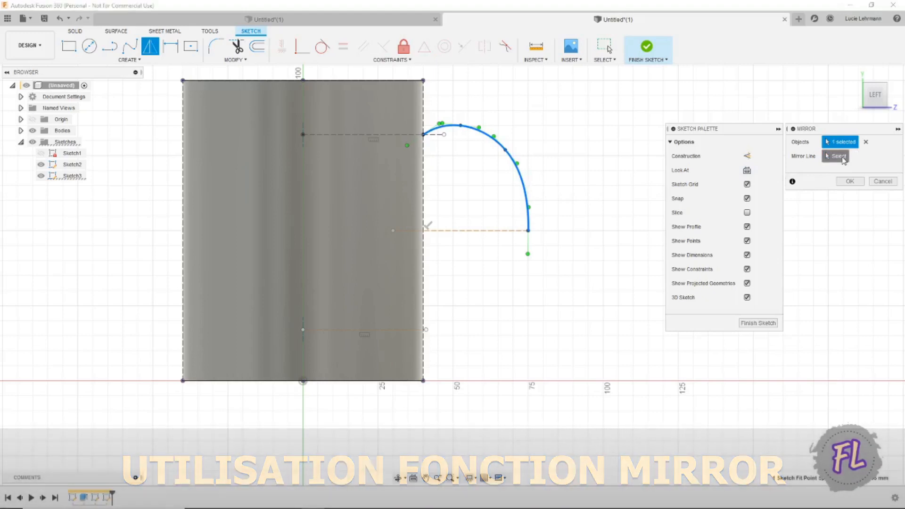
{"action": "left_click", "coordinate": [501, 231]}
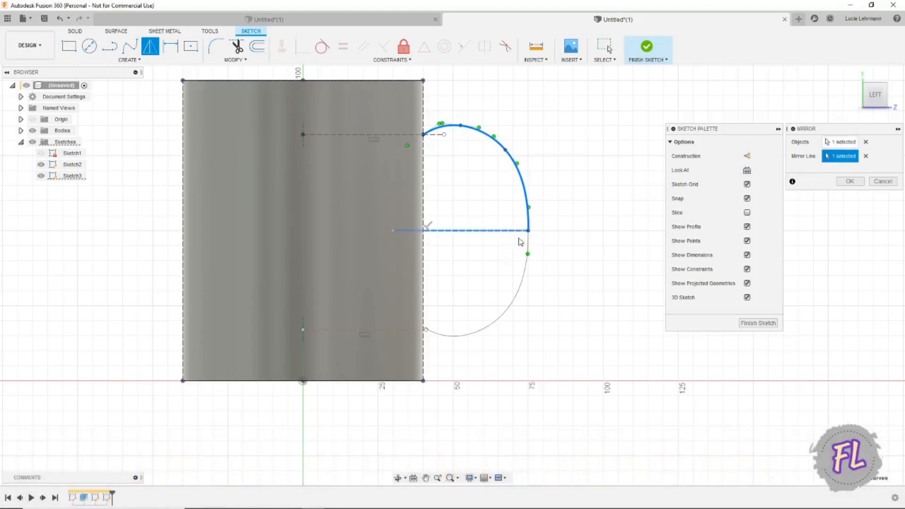
{"action": "left_click", "coordinate": [850, 182]}
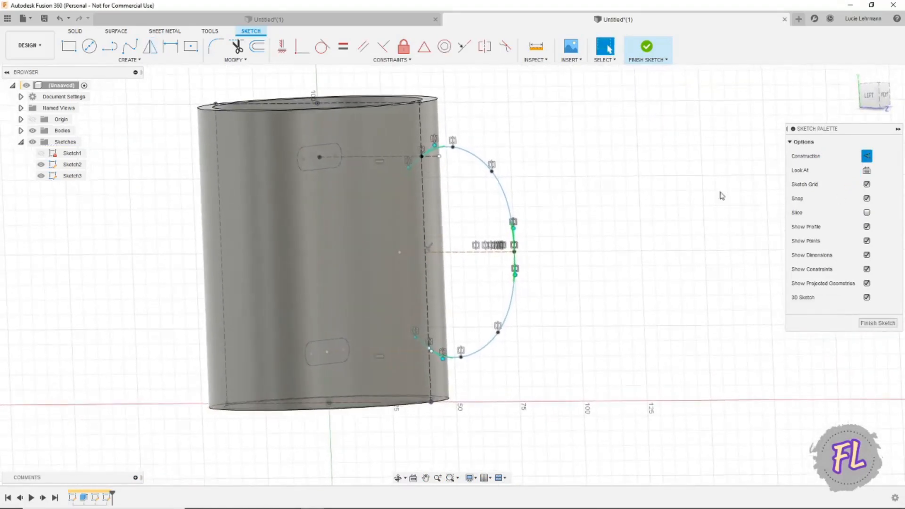
{"action": "left_click", "coordinate": [653, 56]}
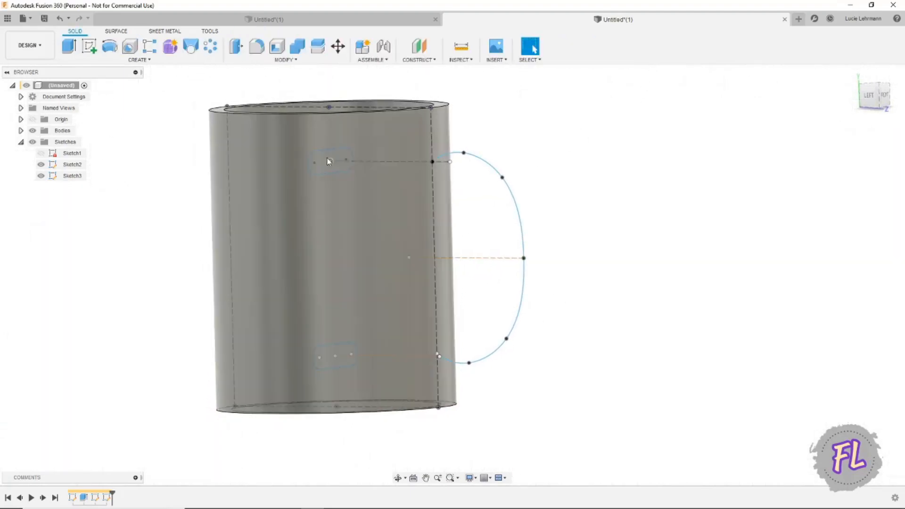
Create a construction plane offset 40 mm from the vertical origin plane, towards the handle side of the tube.
{"action": "right_click", "coordinate": [95, 498]}
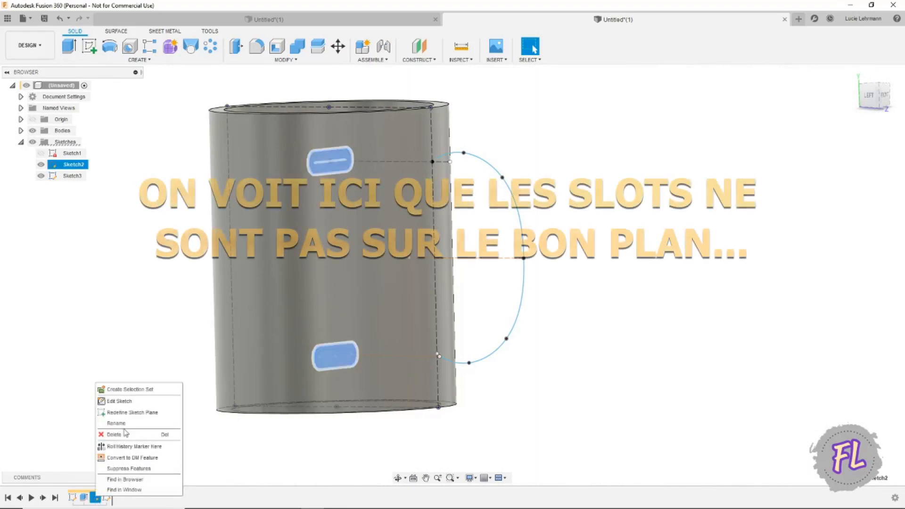
{"action": "left_click", "coordinate": [129, 413]}
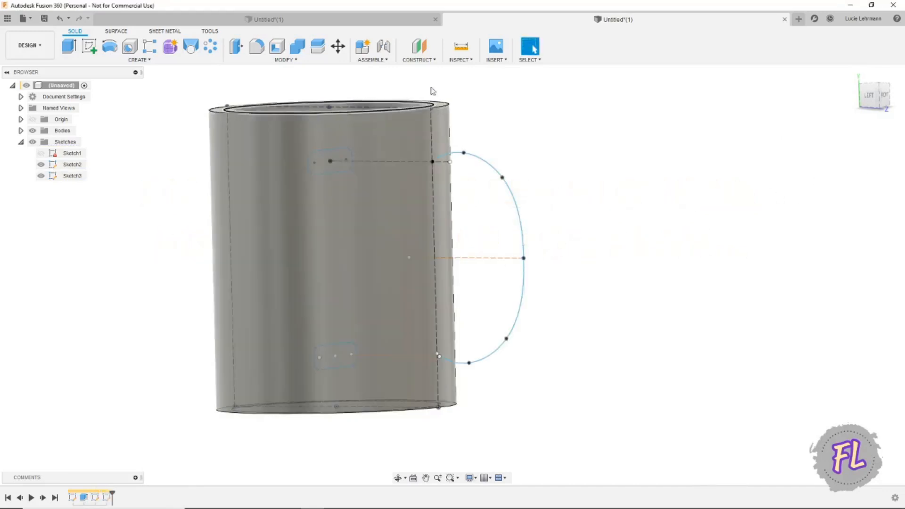
{"action": "left_click", "coordinate": [430, 61]}
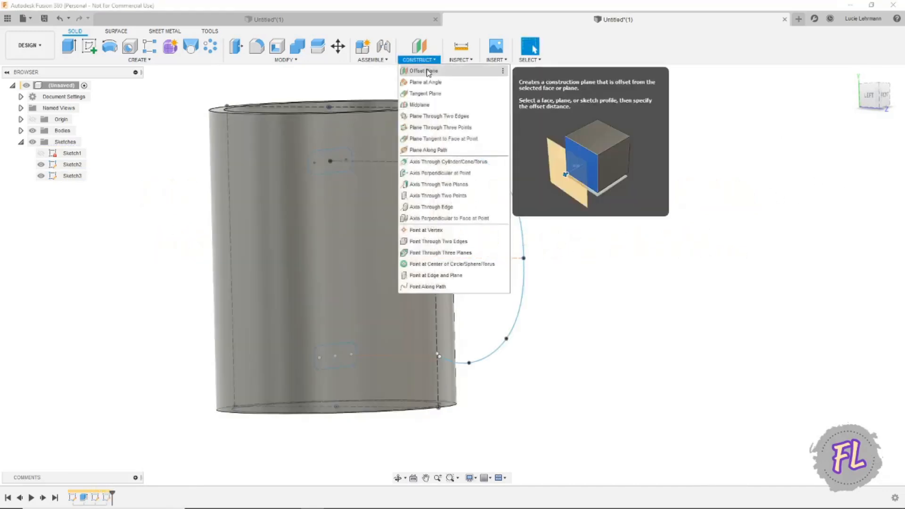
{"action": "left_click", "coordinate": [427, 70]}
{"action": "middle_click_drag", "start_coordinate": [393, 408], "coordinate": [656, 266], "text": "shift"}
{"action": "left_click", "coordinate": [391, 371]}
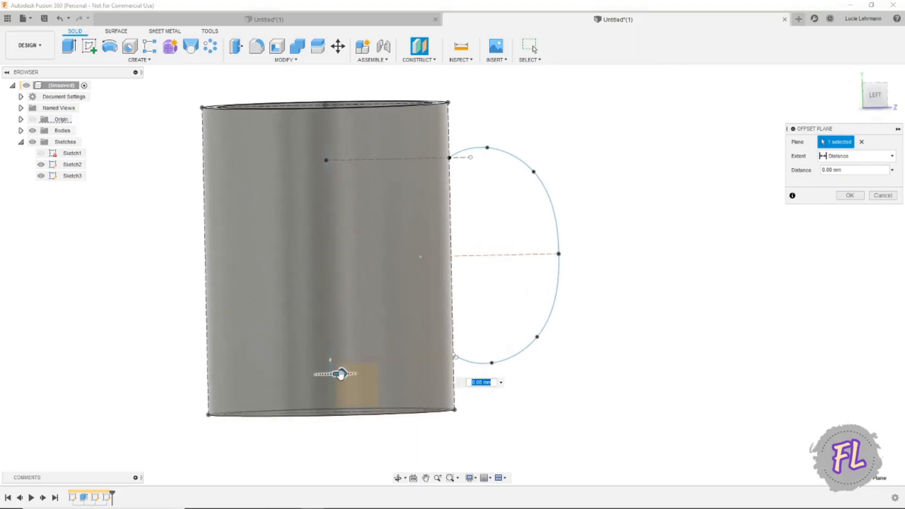
{"action": "left_click_drag", "start_coordinate": [341, 373], "coordinate": [450, 371]}
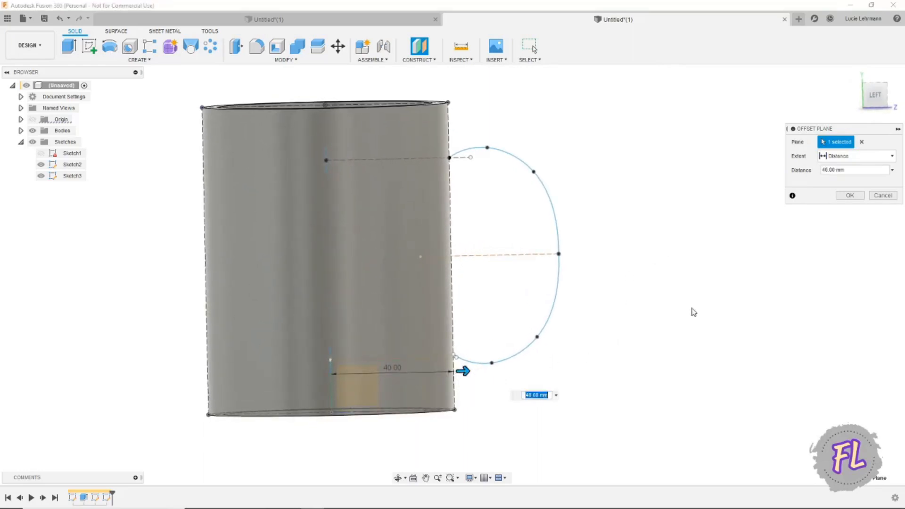
{"action": "left_click", "coordinate": [850, 195]}
{"action": "middle_click_drag", "start_coordinate": [792, 255], "coordinate": [668, 288], "text": "shift"}
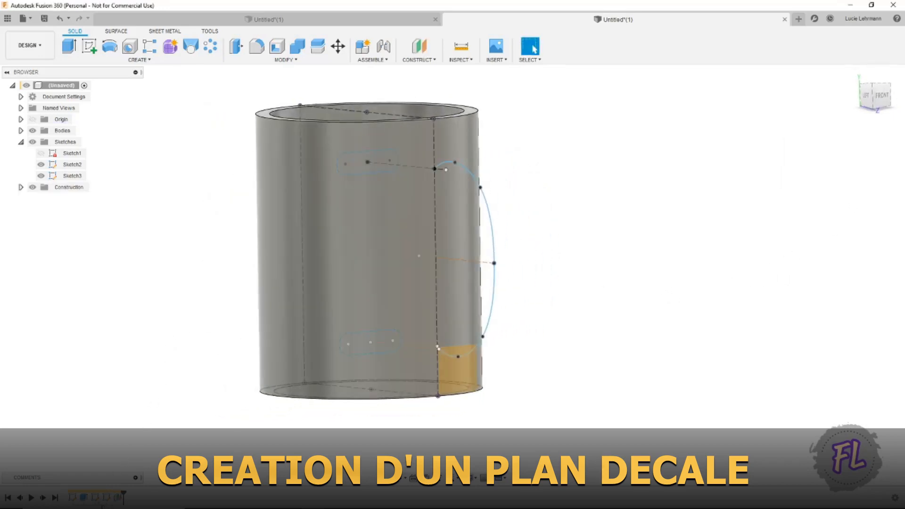
{"action": "left_click", "coordinate": [95, 497]}
{"action": "right_click", "coordinate": [96, 498]}
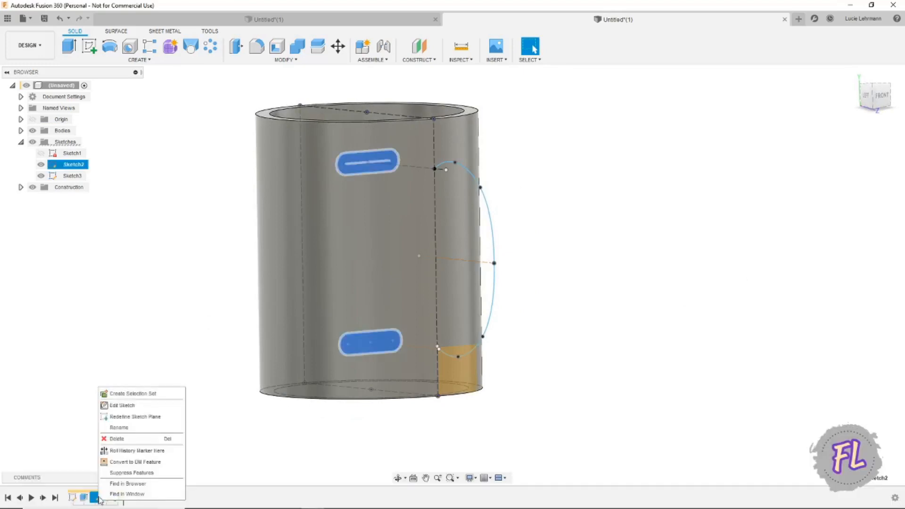
{"action": "left_click", "coordinate": [133, 416]}
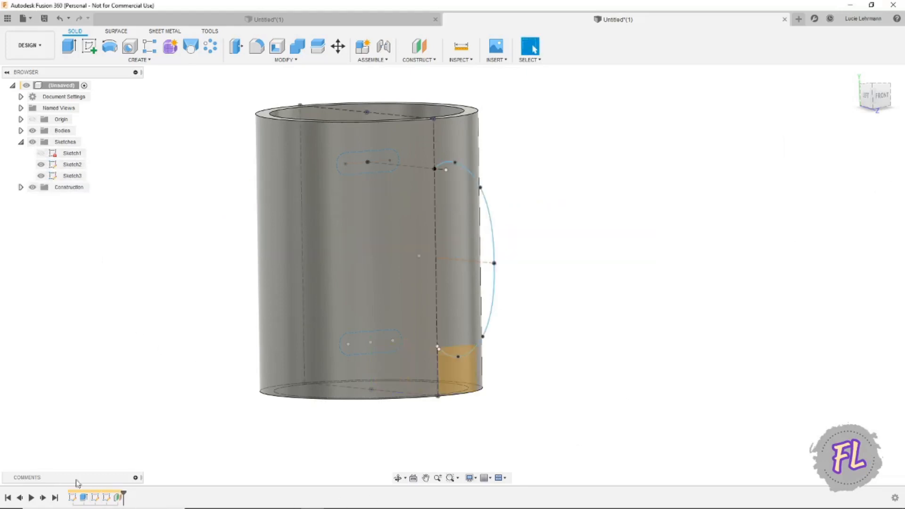
Move the offset plane ahead of the slot sketch in the timeline and redefine that sketch's plane to the offset plane.
{"action": "left_click", "coordinate": [116, 498]}
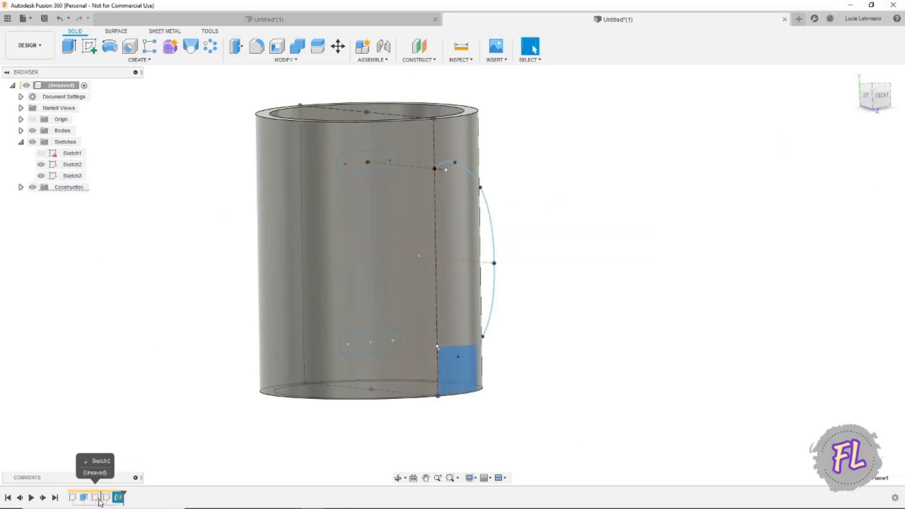
{"action": "left_click_drag", "start_coordinate": [99, 501], "coordinate": [95, 502]}
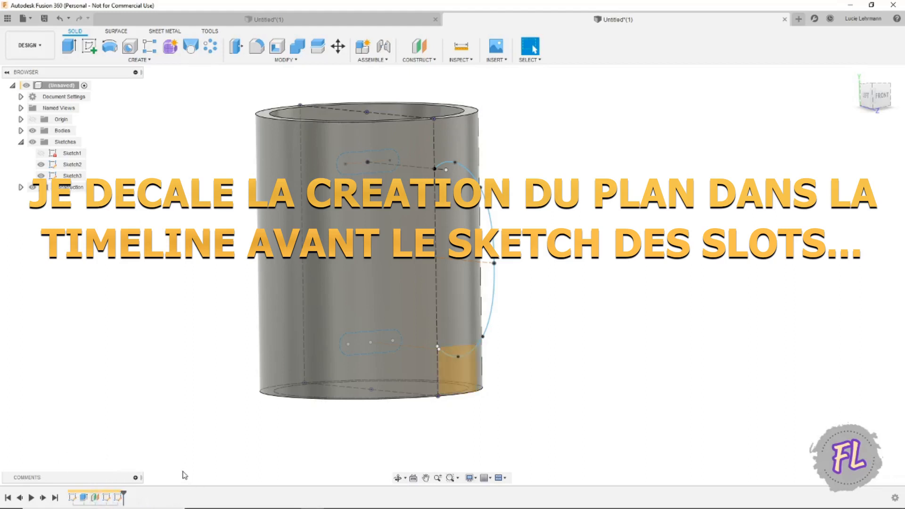
{"action": "right_click", "coordinate": [106, 498]}
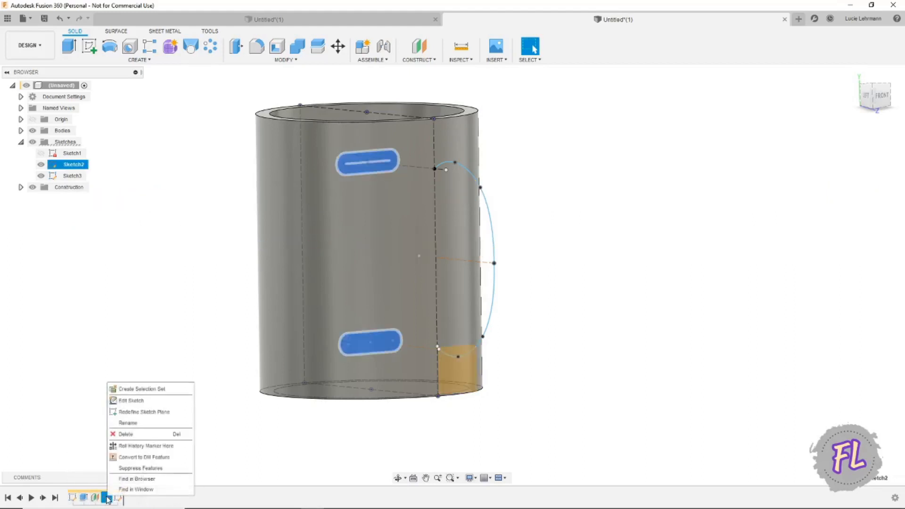
{"action": "left_click", "coordinate": [133, 413]}
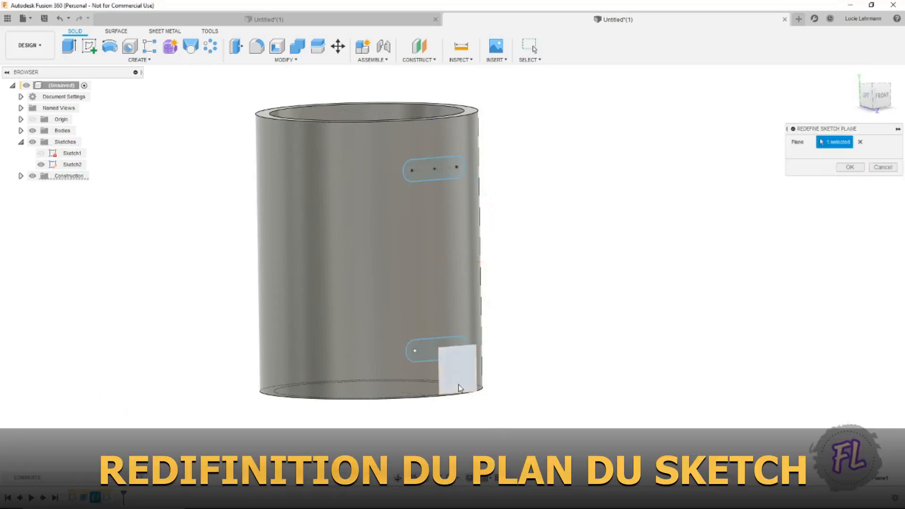
{"action": "left_click", "coordinate": [459, 388]}
{"action": "left_click", "coordinate": [850, 167]}
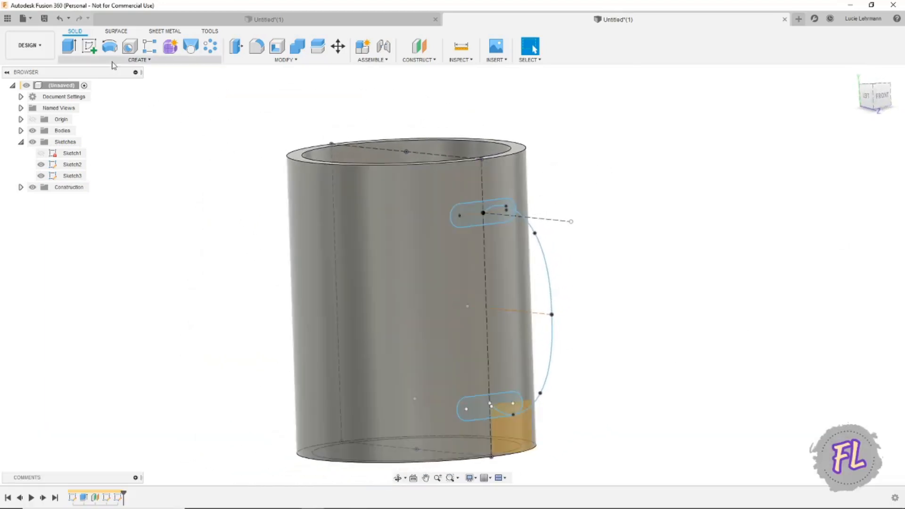
Sweep the upper slot profile along the full handle spline as a new body, with Single Path type and Perpendicular orientation.
{"action": "left_click", "coordinate": [113, 61]}
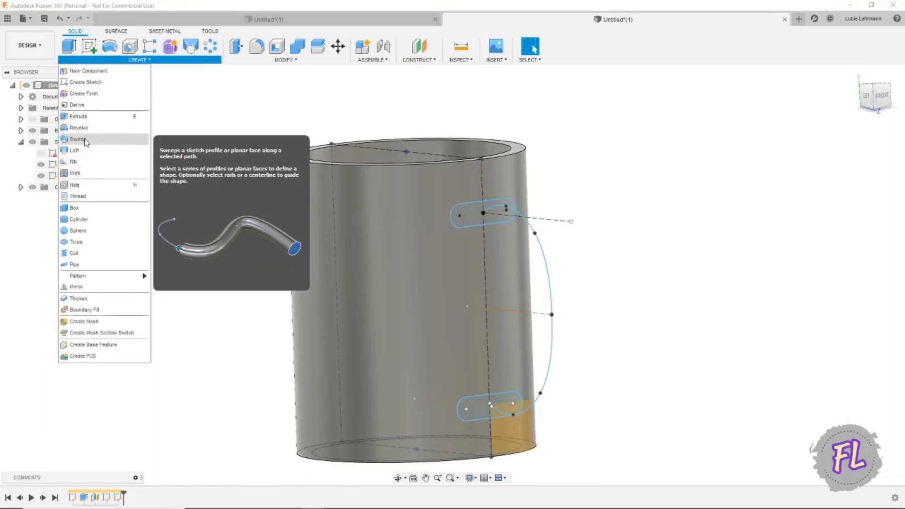
{"action": "left_click", "coordinate": [83, 139]}
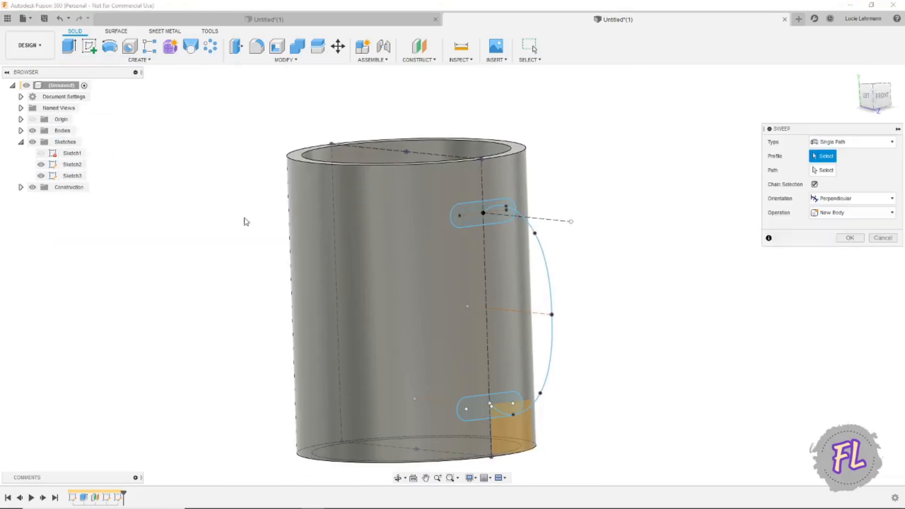
{"action": "left_click", "coordinate": [468, 221]}
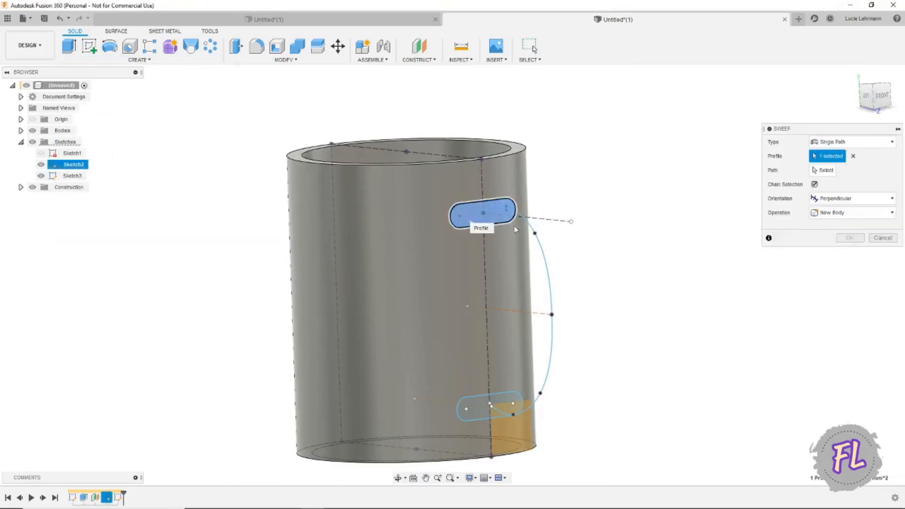
{"action": "left_click", "coordinate": [827, 172]}
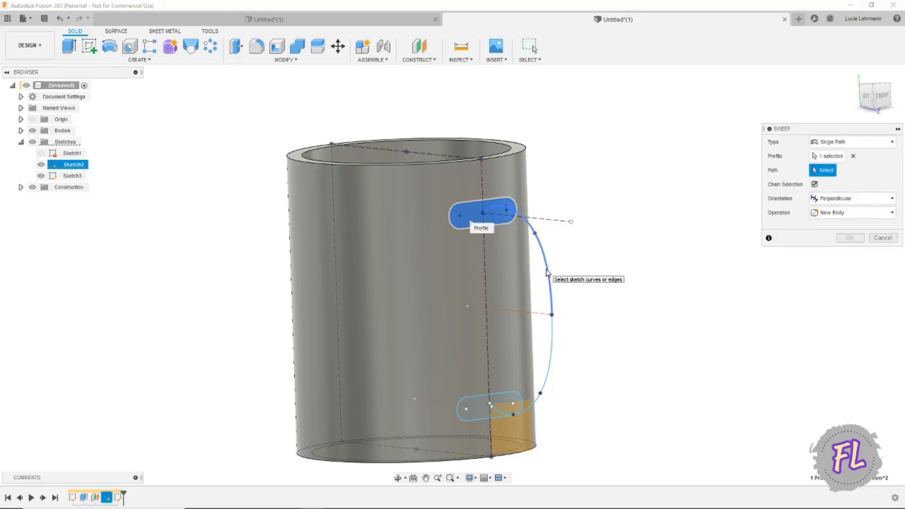
{"action": "left_click", "coordinate": [547, 273]}
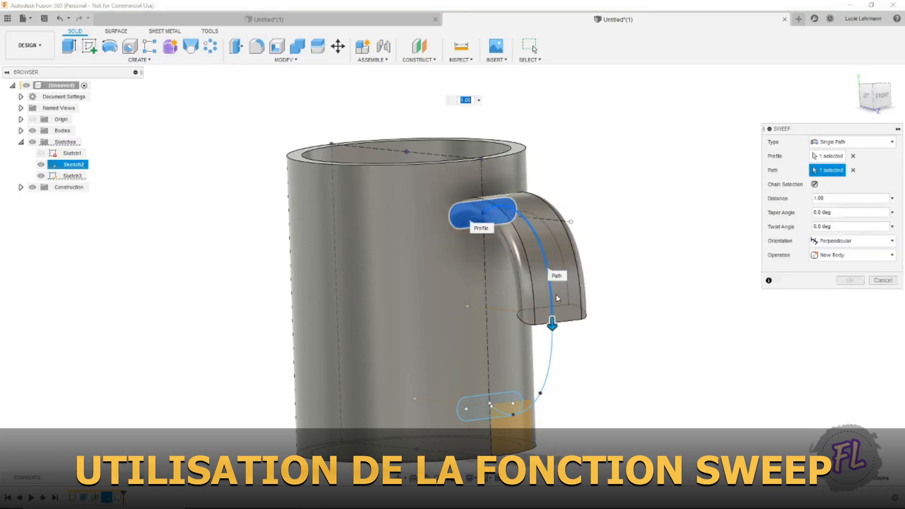
{"action": "left_click", "coordinate": [554, 347]}
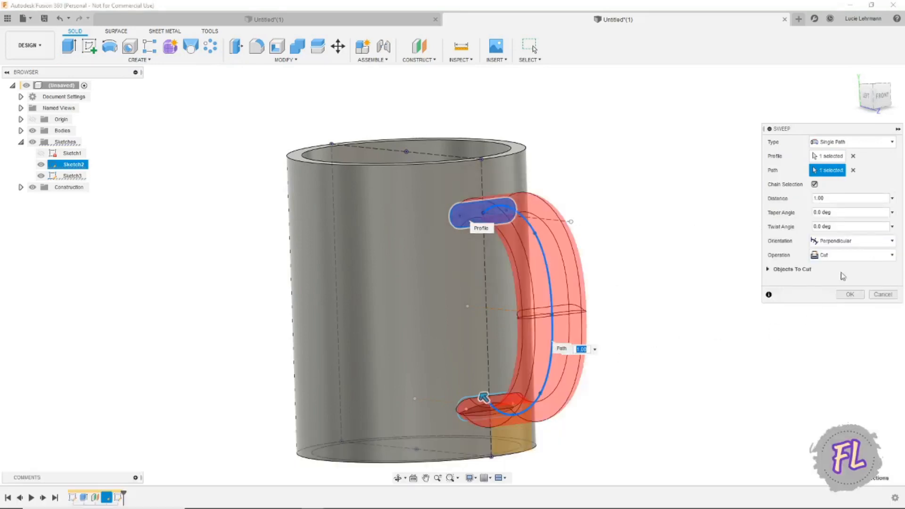
{"action": "left_click", "coordinate": [851, 258]}
{"action": "left_click", "coordinate": [845, 301]}
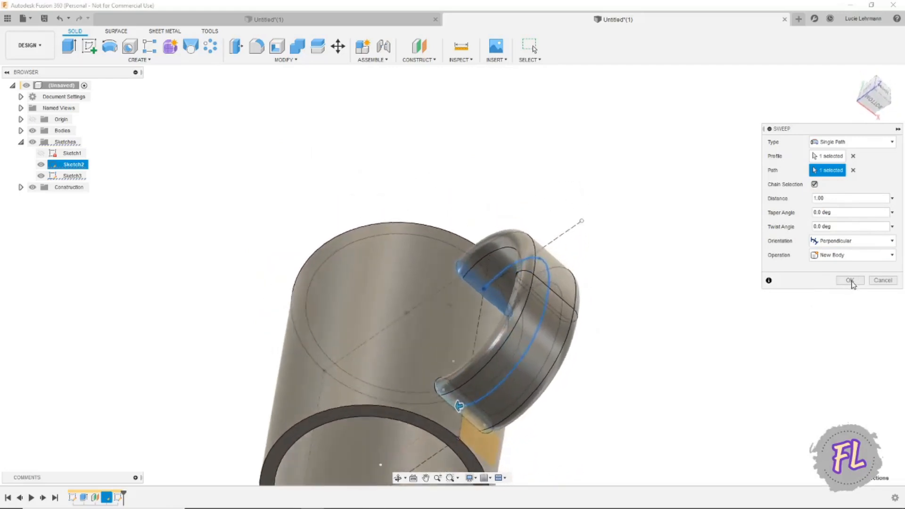
{"action": "left_click", "coordinate": [850, 281]}
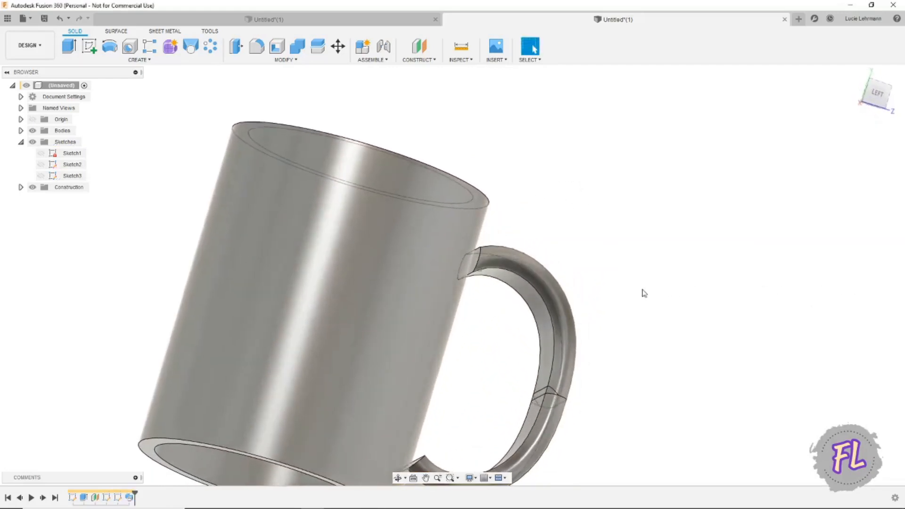
Extrude the handle's upper end face with the To Object extent up to the mug body, using the Join operation.
{"action": "scroll", "coordinate": [485, 264], "scroll_direction": "up", "scroll_amount": 5}
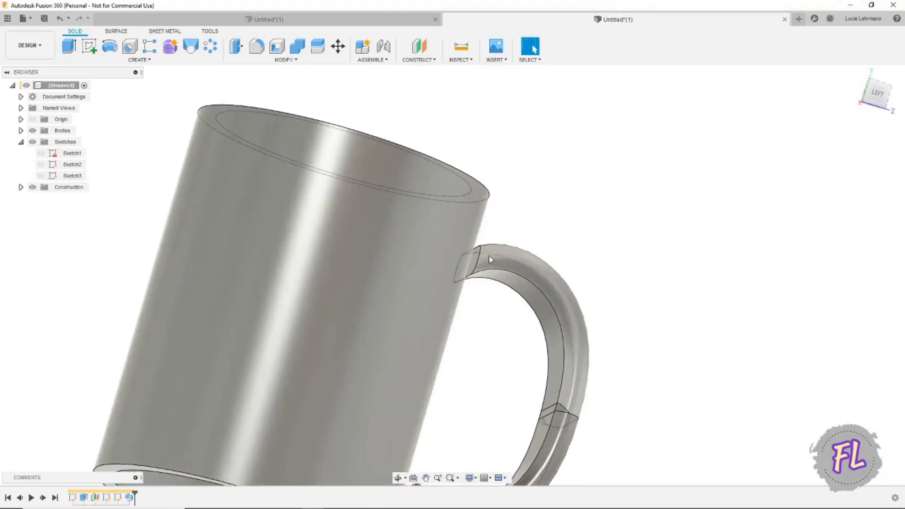
{"action": "scroll", "coordinate": [490, 267], "scroll_direction": "up", "scroll_amount": 4}
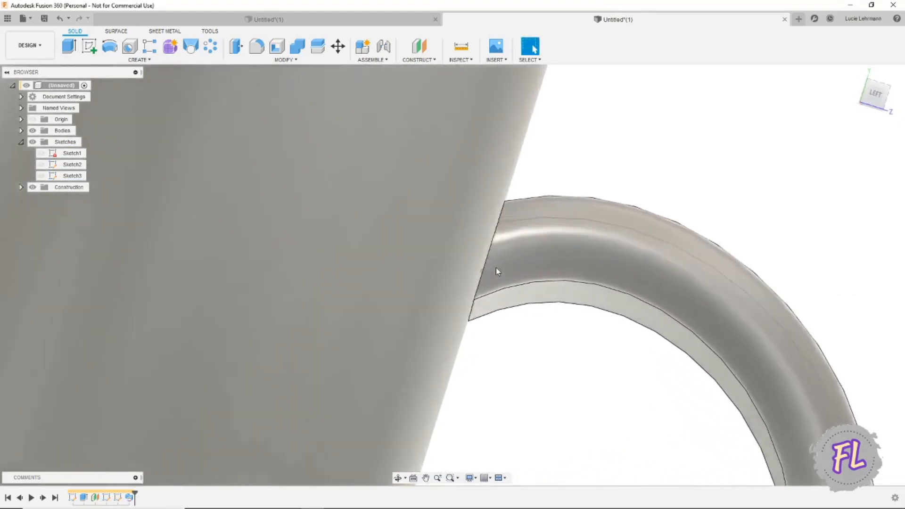
{"action": "scroll", "coordinate": [540, 339], "scroll_direction": "down", "scroll_amount": 5}
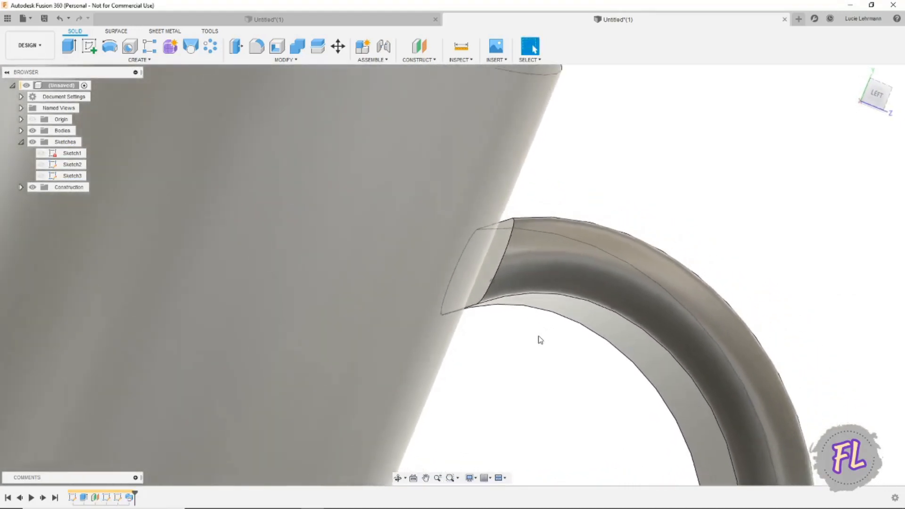
{"action": "key", "text": "e"}
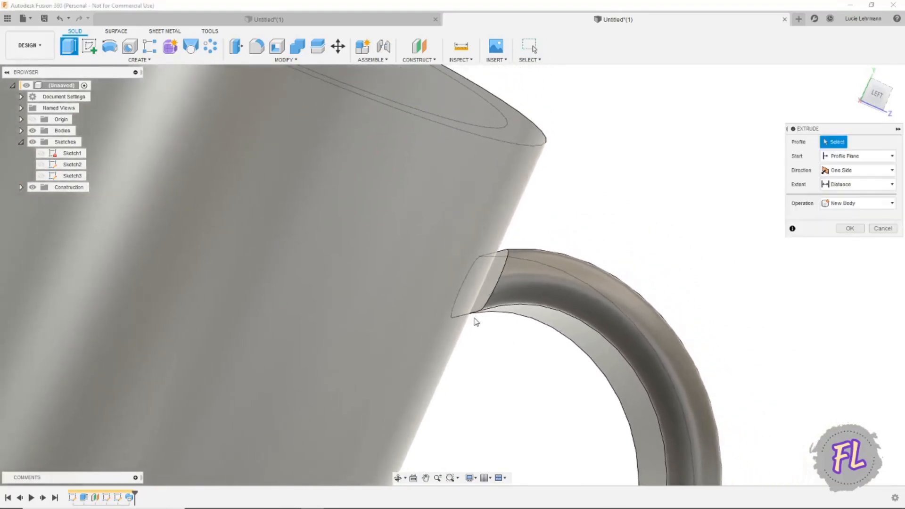
{"action": "left_click", "coordinate": [487, 290]}
{"action": "middle_click_drag", "start_coordinate": [503, 313], "coordinate": [526, 347], "text": "shift"}
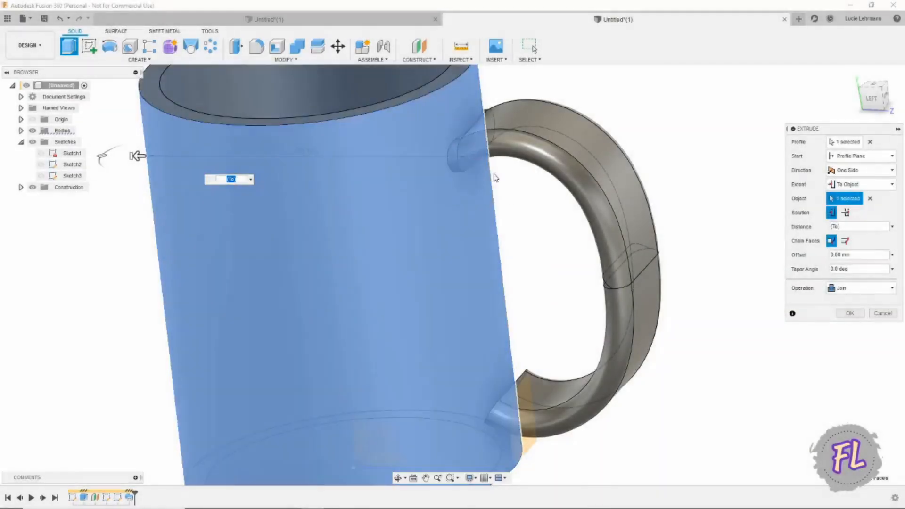
{"action": "middle_click_drag", "start_coordinate": [507, 198], "coordinate": [458, 164], "text": "shift"}
{"action": "scroll", "coordinate": [458, 155], "scroll_direction": "down", "scroll_amount": 1}
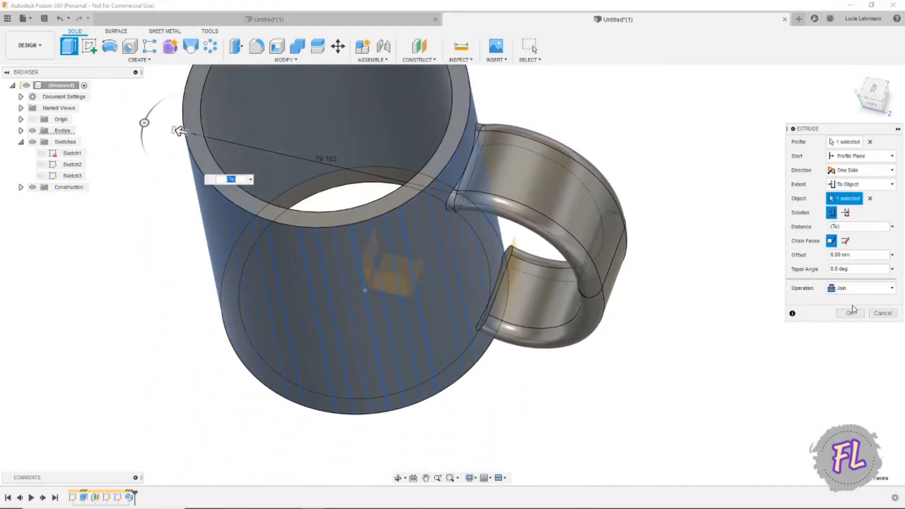
{"action": "left_click", "coordinate": [852, 313]}
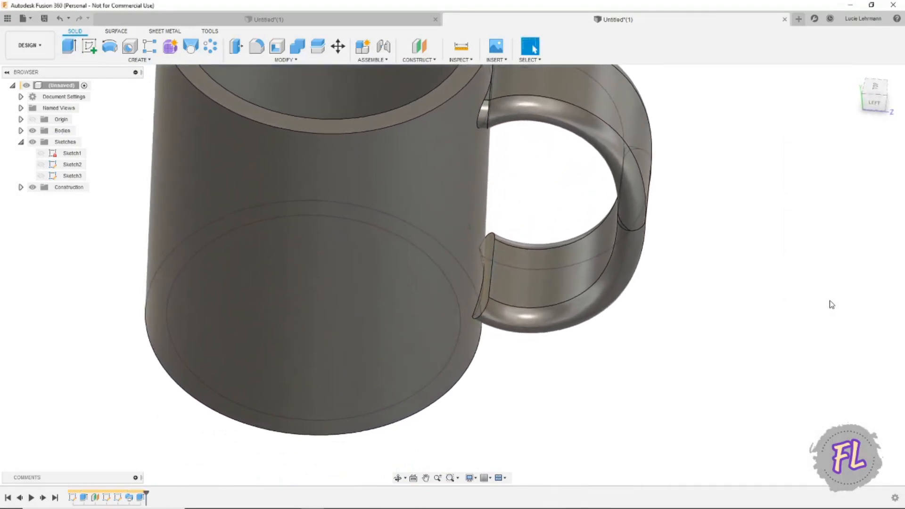
Extrude the handle's lower end face to the mug's wall with the To Object extent and the Join operation.
{"action": "key", "text": "e"}
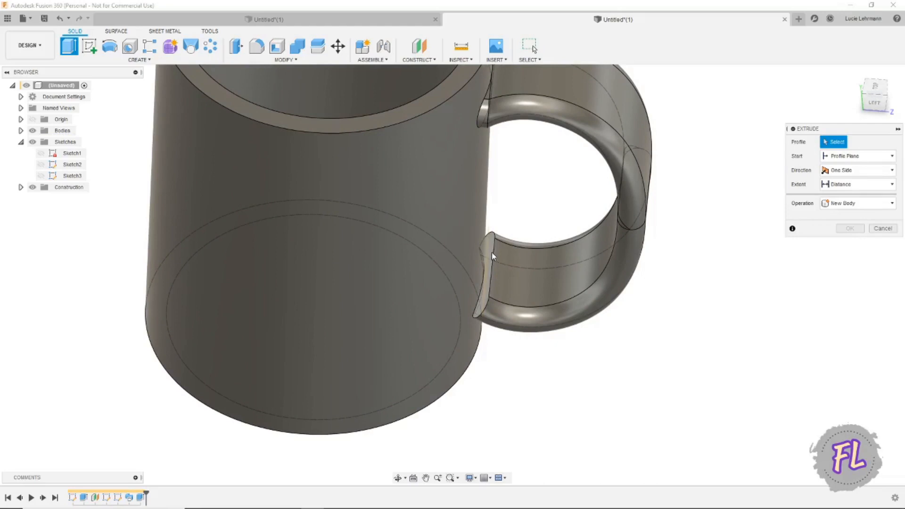
{"action": "left_click", "coordinate": [491, 253]}
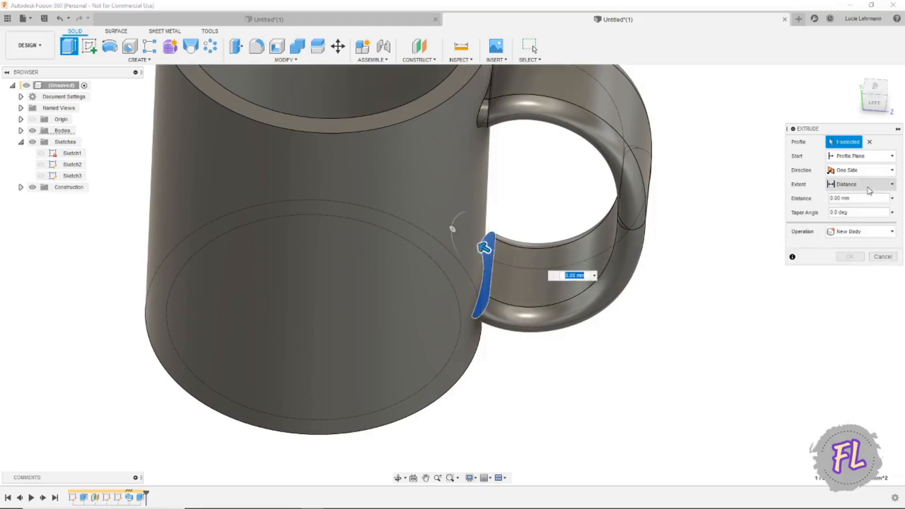
{"action": "left_click", "coordinate": [862, 210]}
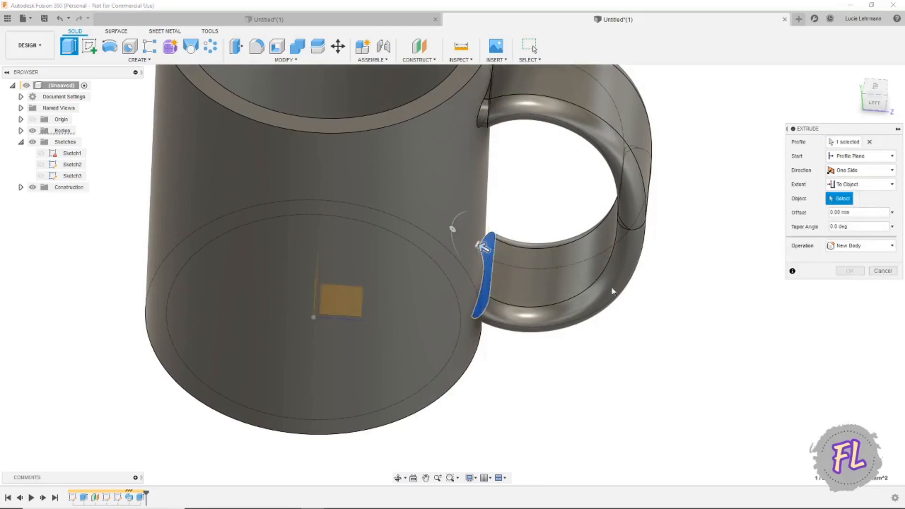
{"action": "left_click", "coordinate": [471, 280]}
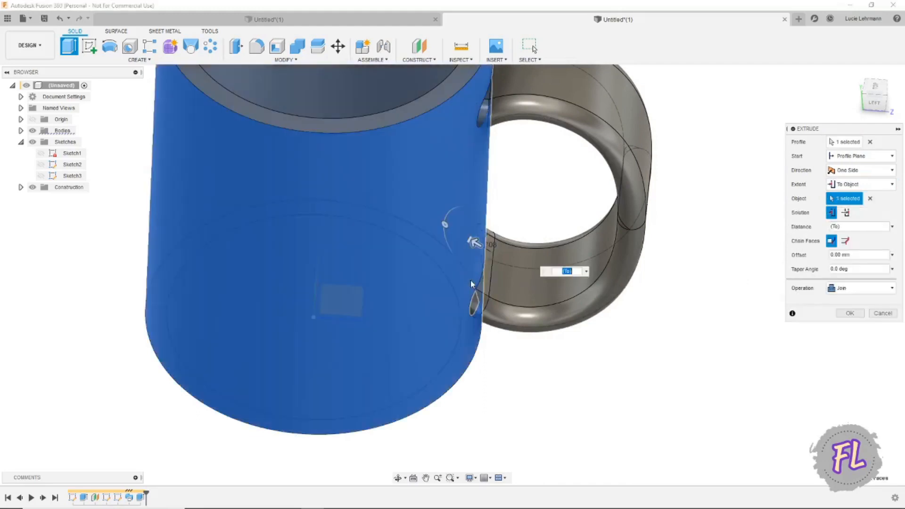
{"action": "left_click", "coordinate": [849, 312]}
Fillet all edges of the joint between the handle's upper end and the mug wall with a 4 mm radius.
{"action": "middle_click_drag", "start_coordinate": [846, 316], "coordinate": [754, 320], "text": "shift"}
{"action": "key", "text": "f"}
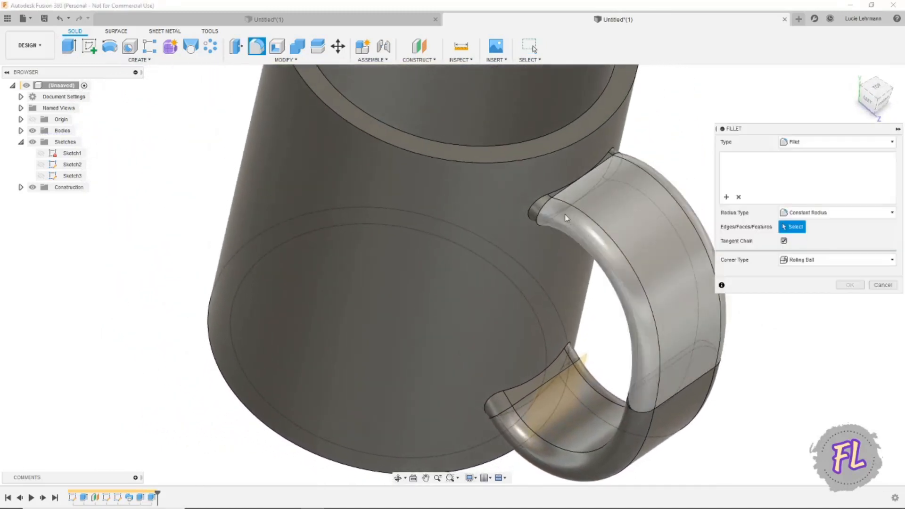
{"action": "left_click", "coordinate": [540, 203]}
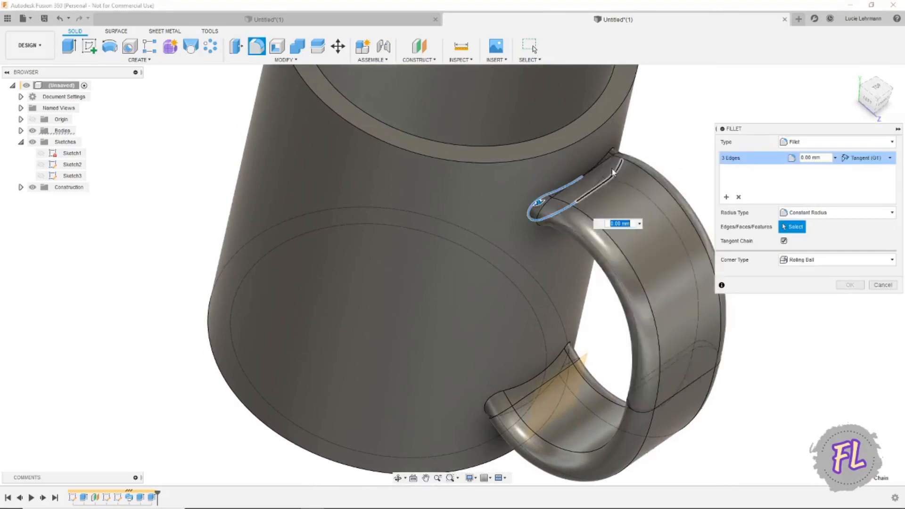
{"action": "left_click", "coordinate": [604, 160]}
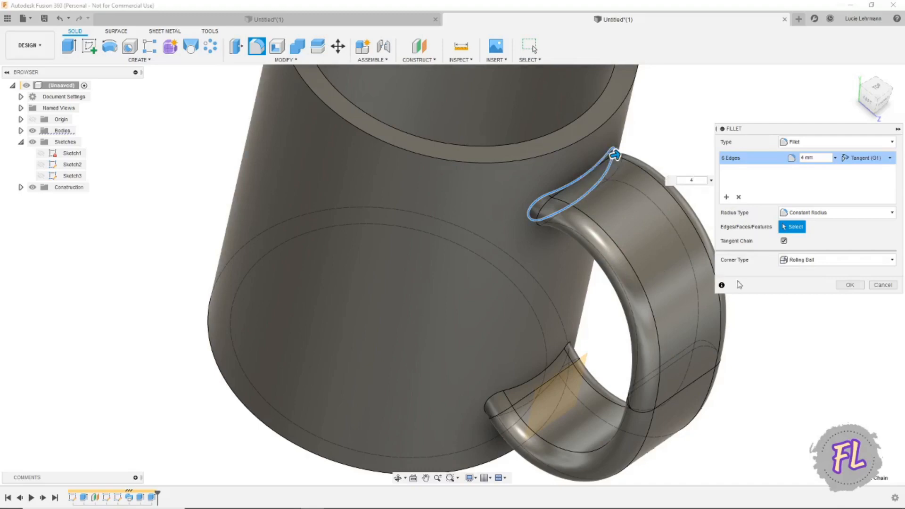
{"action": "left_click", "coordinate": [850, 286]}
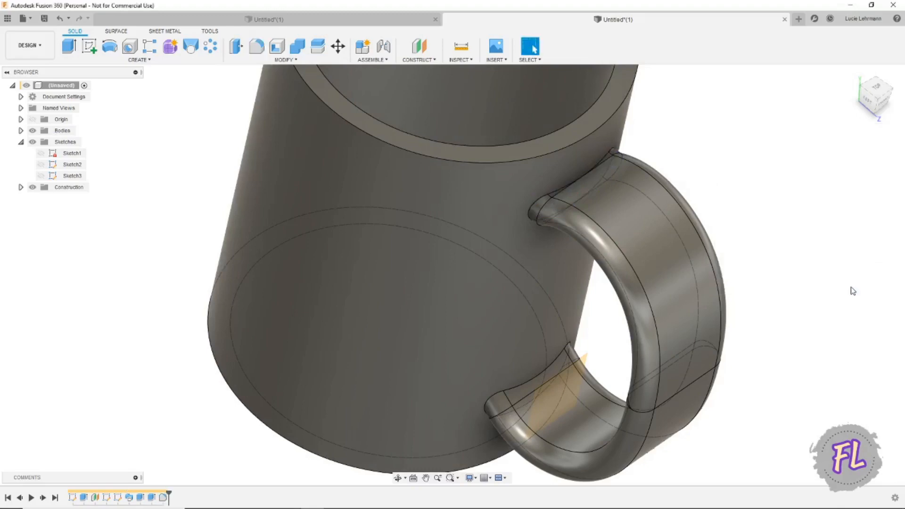
Try a 4 mm fillet on the tangent edges of the handle's lower joint and remove that edge selection.
{"action": "middle_click_drag", "start_coordinate": [822, 287], "coordinate": [794, 287], "text": "shift"}
{"action": "scroll", "coordinate": [783, 288], "scroll_direction": "down", "scroll_amount": 2}
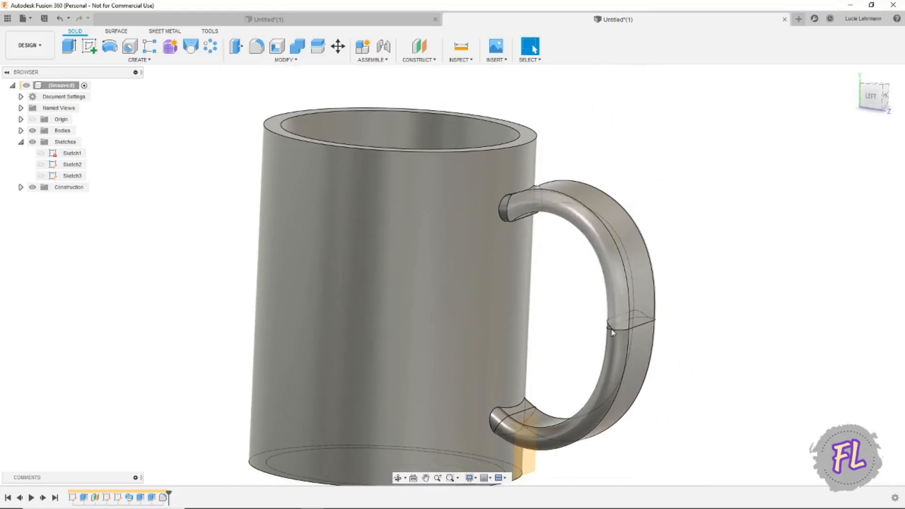
{"action": "key", "text": "f"}
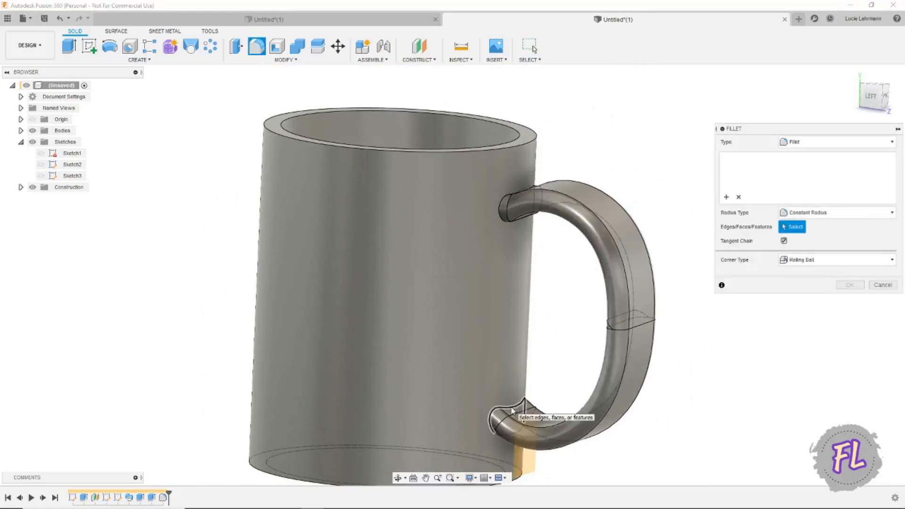
{"action": "left_click", "coordinate": [512, 411]}
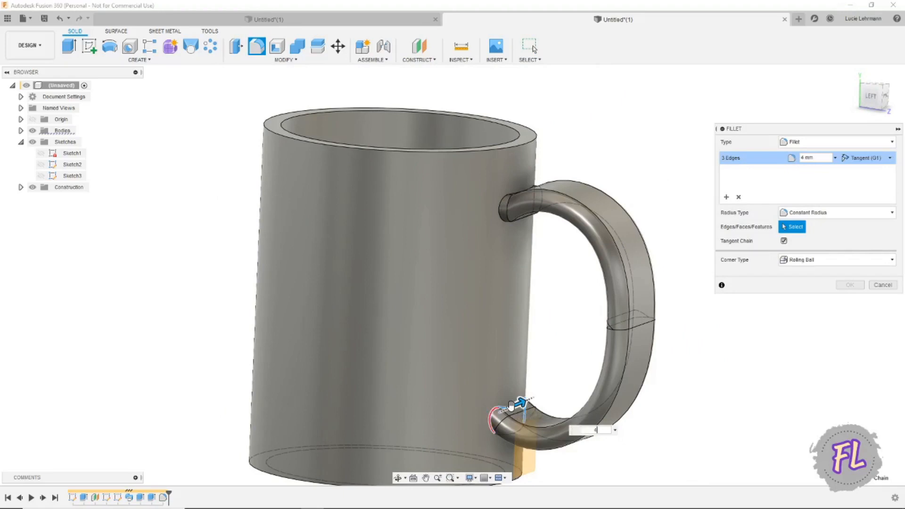
{"action": "scroll", "coordinate": [511, 406], "scroll_direction": "up", "scroll_amount": 6}
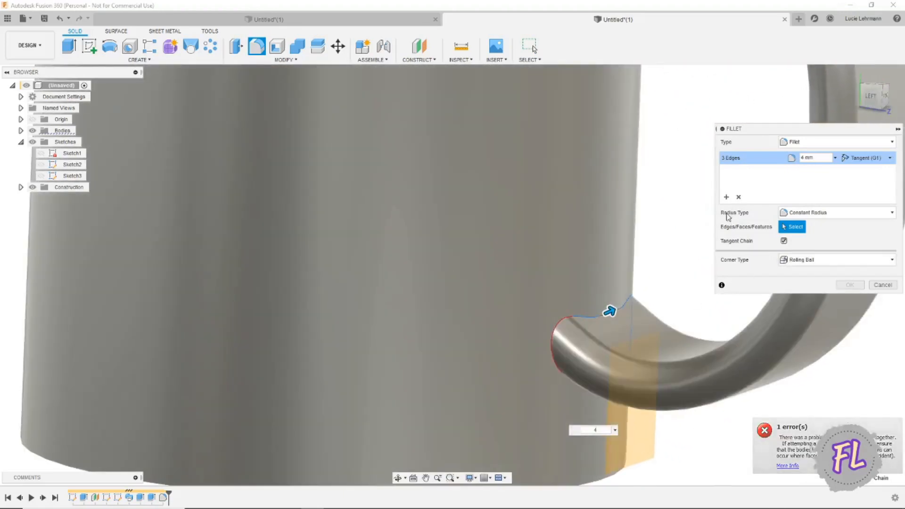
{"action": "left_click", "coordinate": [739, 197]}
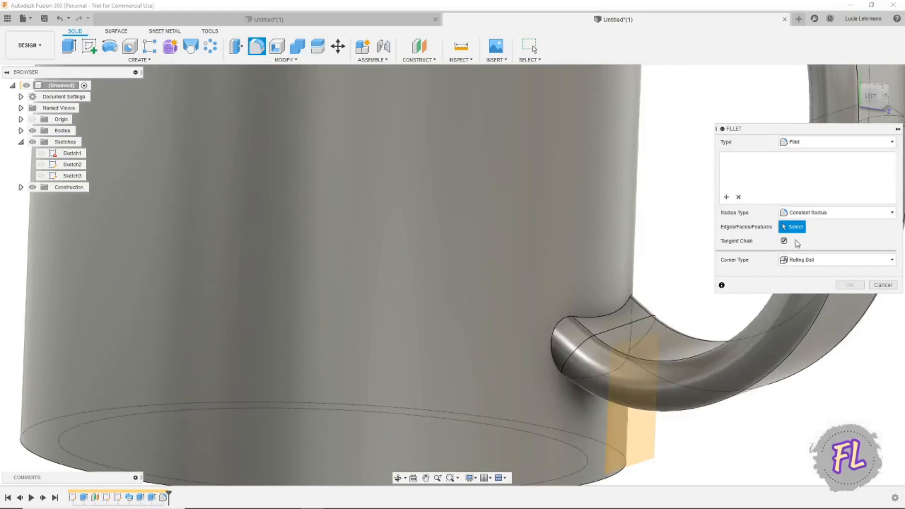
Set a 1 mm fillet on the single rounded edge of the lower handle joint with Tangent Chain off, and re-enable Tangent Chain.
{"action": "left_click", "coordinate": [558, 323]}
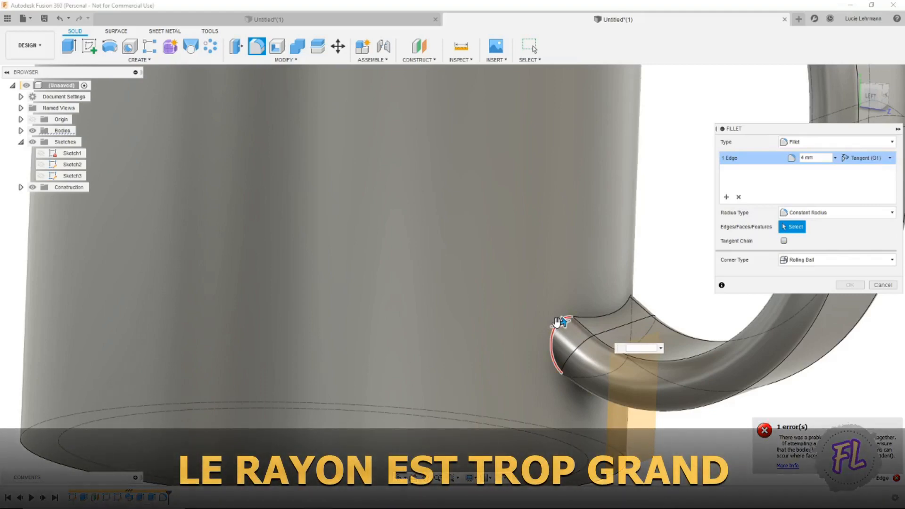
{"action": "type", "text": "1"}
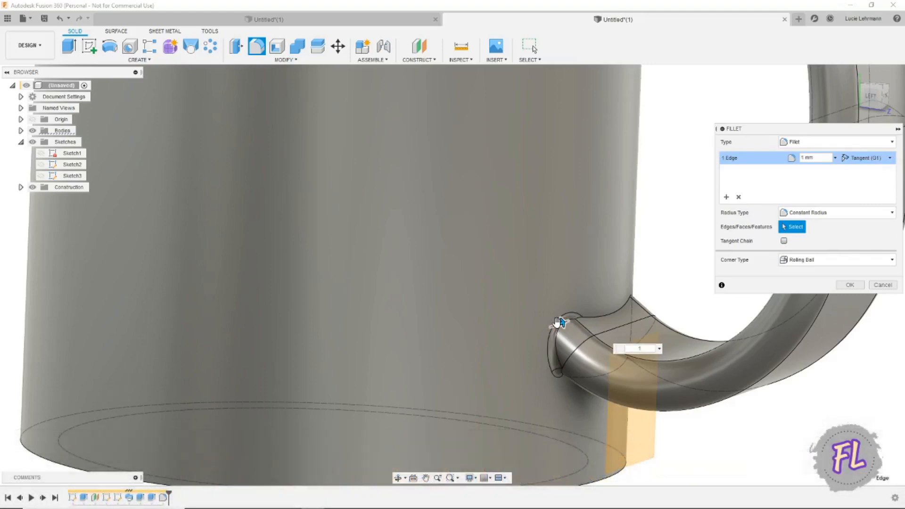
{"action": "key", "text": "Return"}
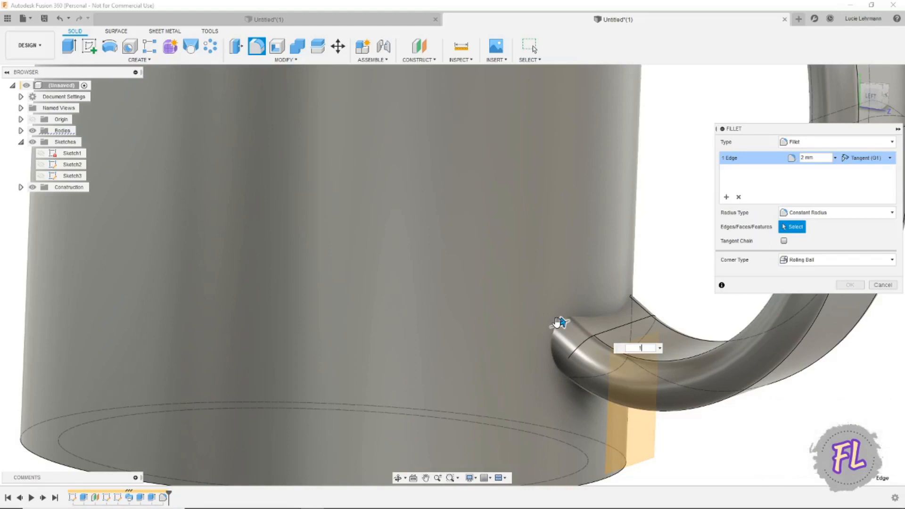
{"action": "type", "text": "1"}
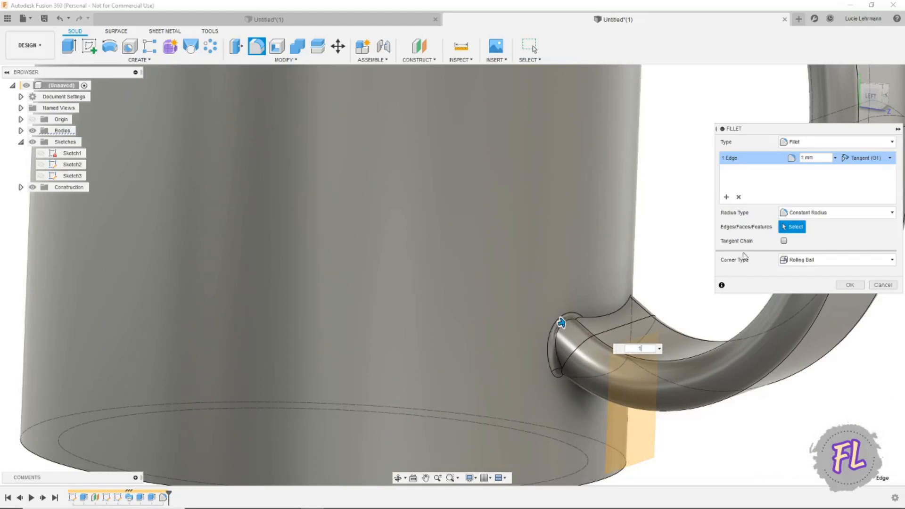
{"action": "left_click", "coordinate": [783, 241]}
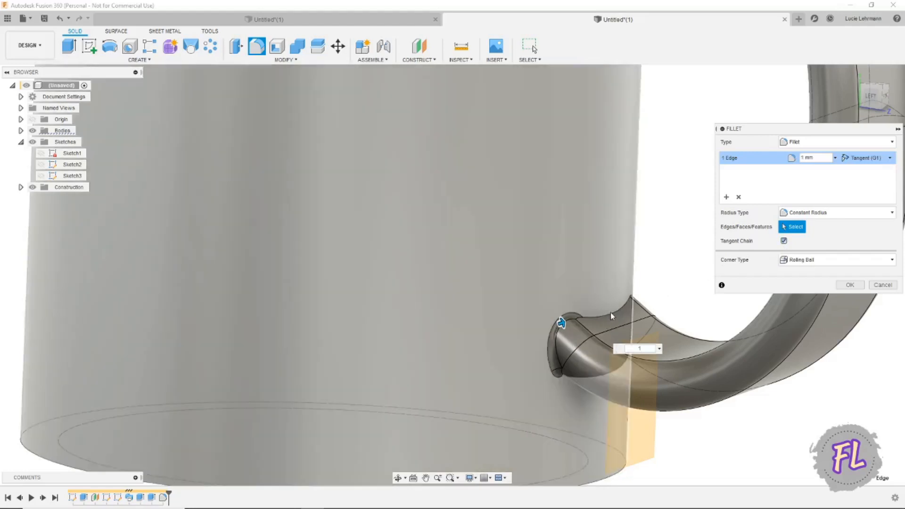
{"action": "scroll", "coordinate": [615, 313], "scroll_direction": "up", "scroll_amount": 3}
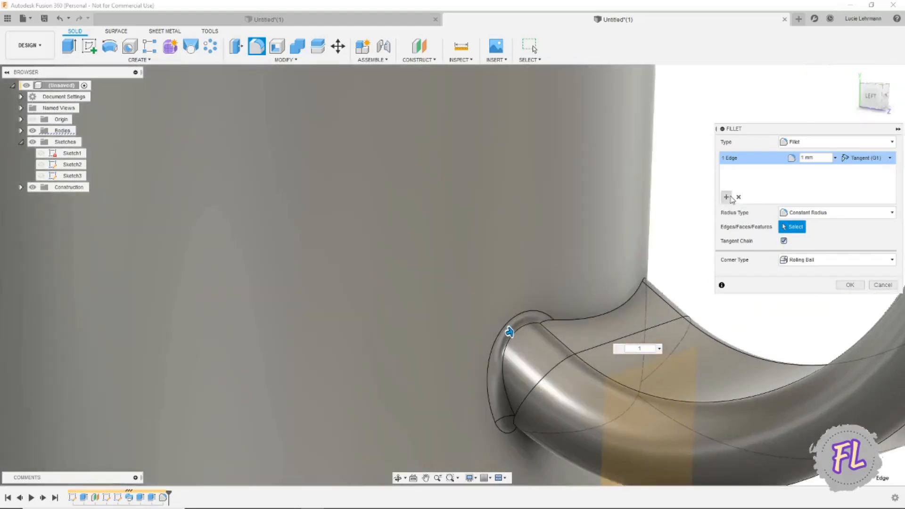
Add a second edge set for the rest of the lower handle joint at 1 mm radius and apply the fillet.
{"action": "left_click", "coordinate": [730, 197]}
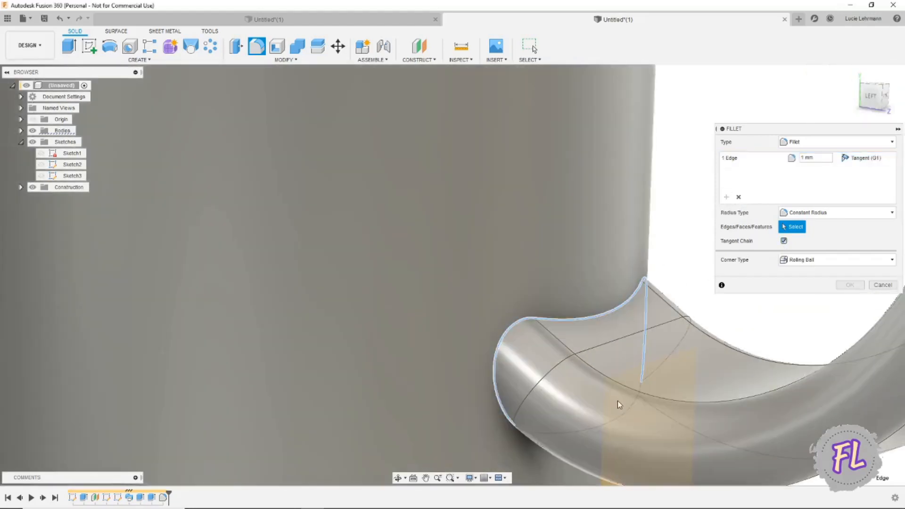
{"action": "middle_click_drag", "start_coordinate": [618, 405], "coordinate": [642, 347], "text": "shift"}
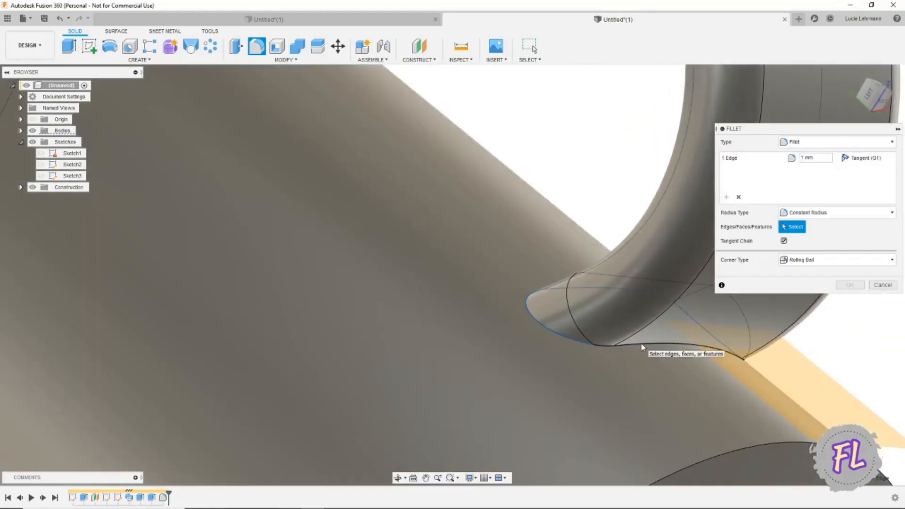
{"action": "left_click", "coordinate": [642, 348]}
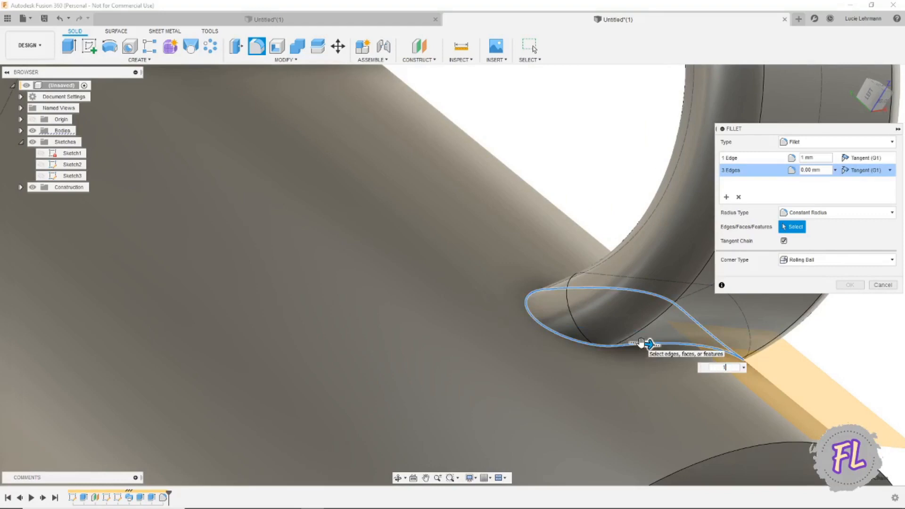
{"action": "key", "text": "Return"}
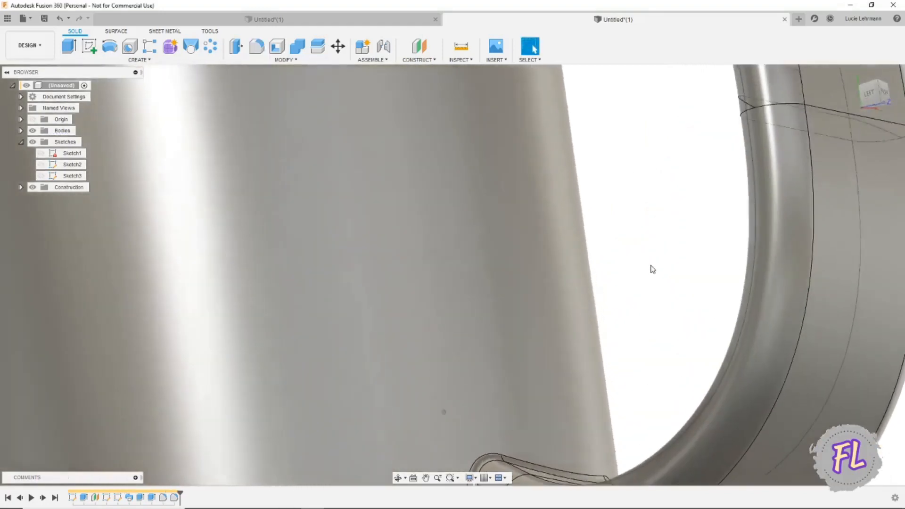
Fillet the complete outline where the upper handle joint meets the mug wall with a 1 mm radius.
{"action": "middle_click_drag", "start_coordinate": [651, 266], "coordinate": [561, 297], "text": "shift"}
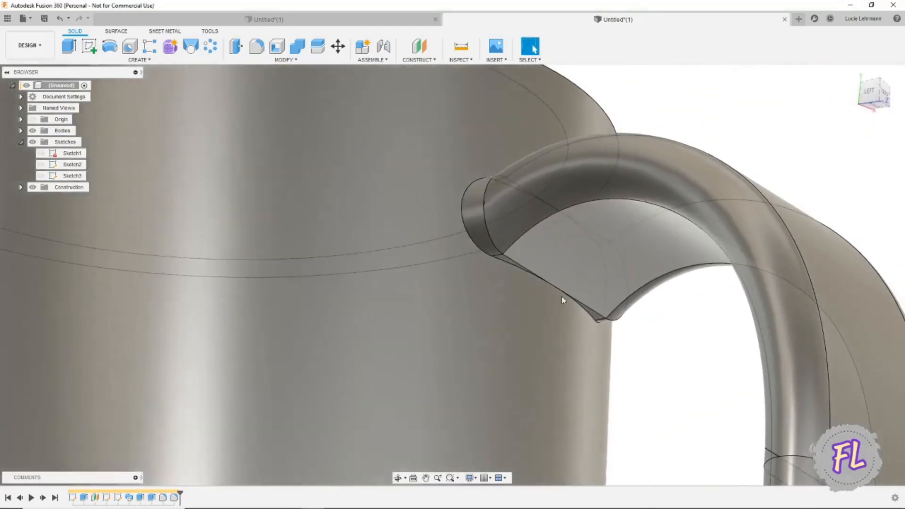
{"action": "key", "text": "f"}
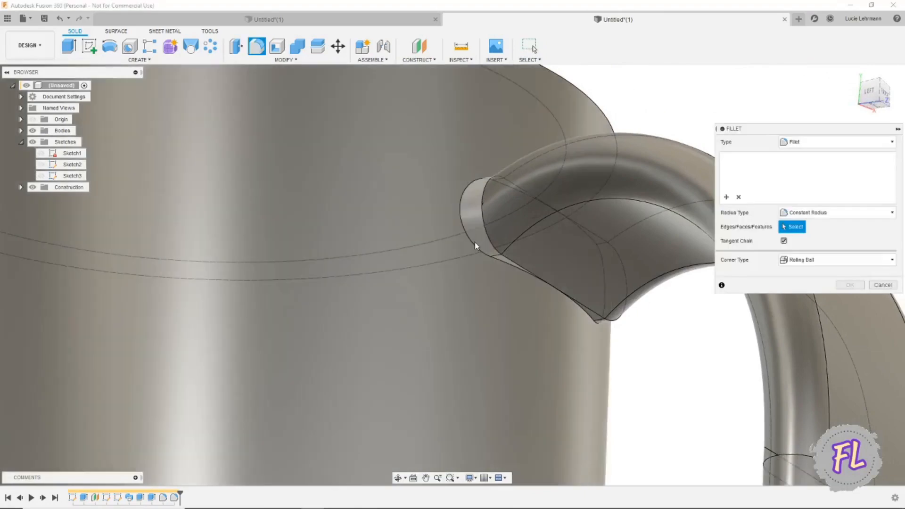
{"action": "left_click", "coordinate": [474, 244]}
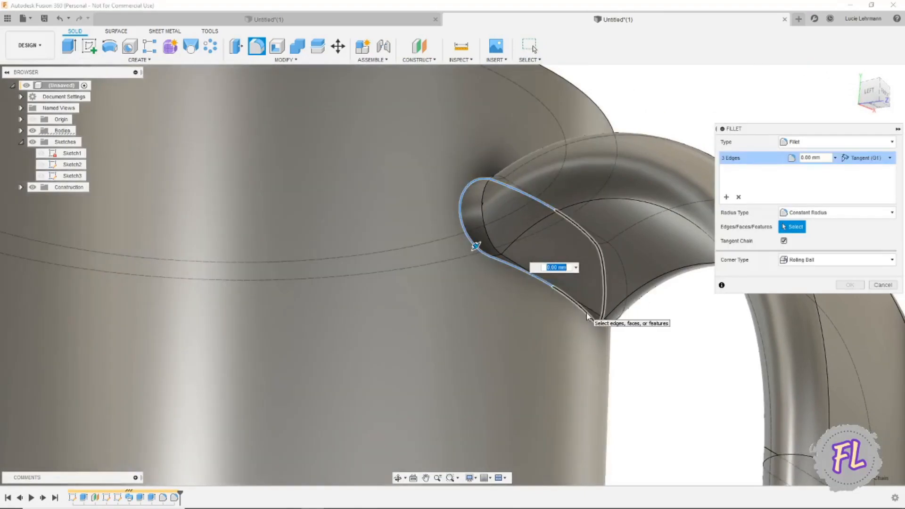
{"action": "left_click", "coordinate": [587, 313]}
{"action": "type", "text": "1"}
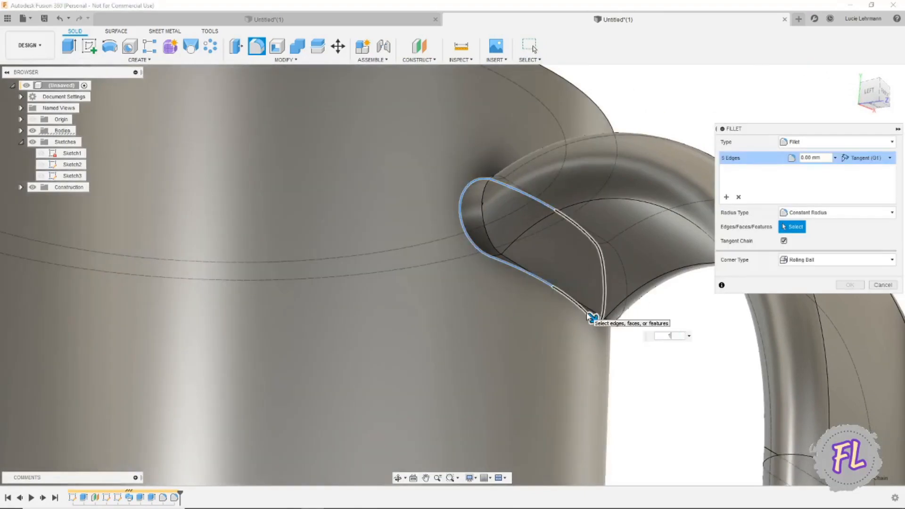
{"action": "key", "text": "Return"}
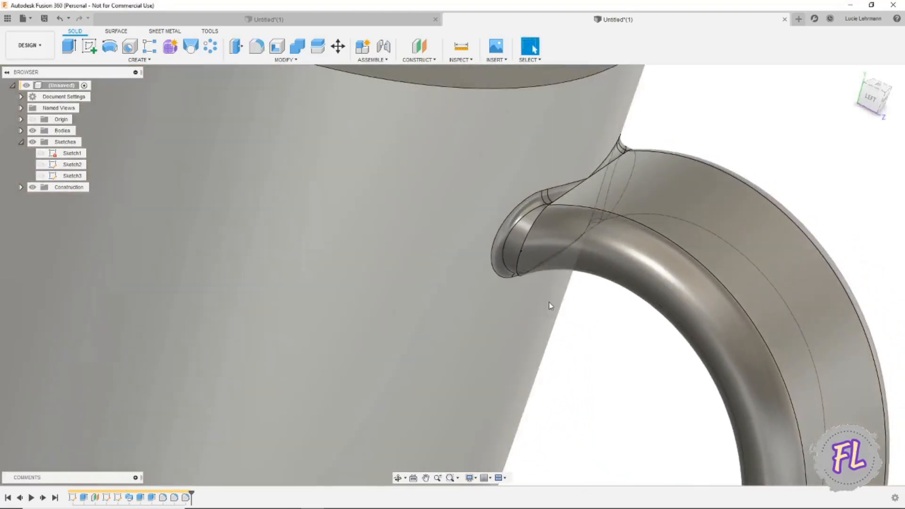
Fillet the inner edge loop between the upper joint's blend and the handle with a 1 mm radius.
{"action": "key", "text": "f"}
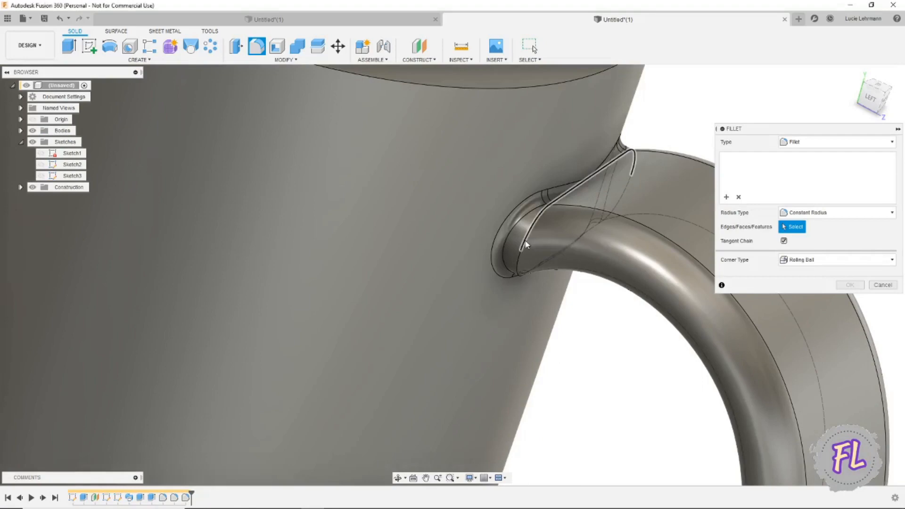
{"action": "left_click", "coordinate": [521, 242]}
{"action": "left_click", "coordinate": [519, 260]}
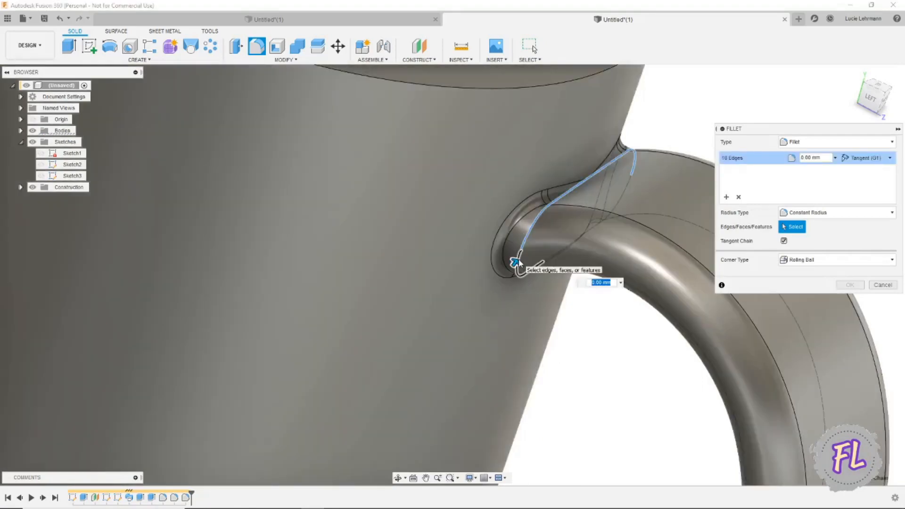
{"action": "type", "text": "2"}
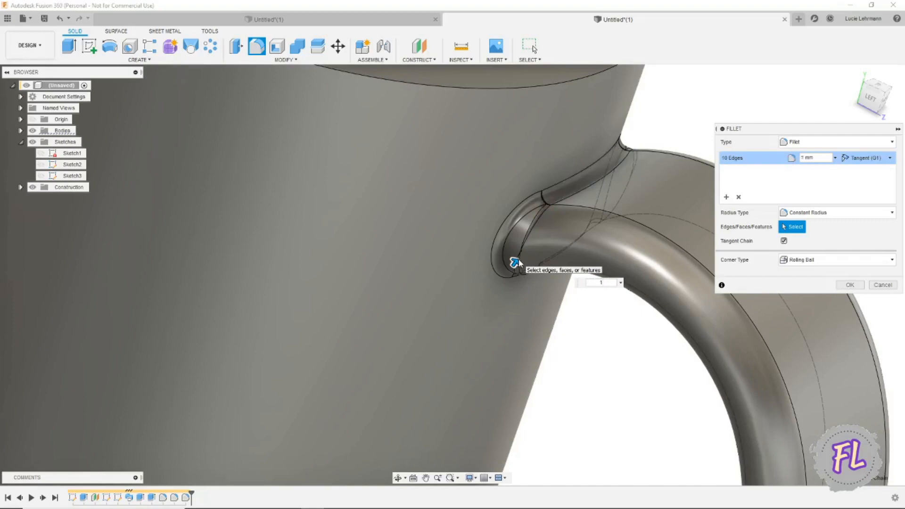
{"action": "key", "text": "Return"}
Round the outer and inner edges of the mug's rim with a 2.5 mm fillet.
{"action": "scroll", "coordinate": [518, 259], "scroll_direction": "down", "scroll_amount": 5}
{"action": "scroll", "coordinate": [559, 264], "scroll_direction": "down", "scroll_amount": 3}
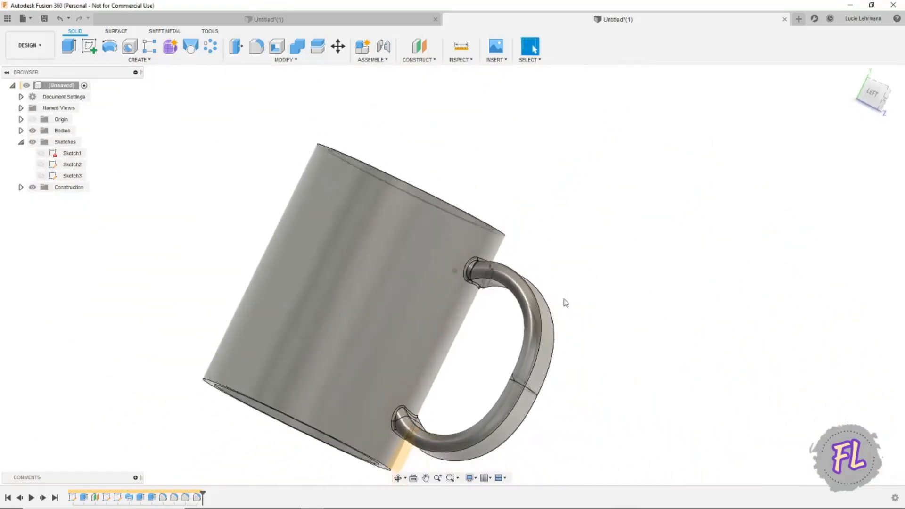
{"action": "middle_click_drag", "start_coordinate": [564, 301], "coordinate": [570, 314], "text": "shift"}
{"action": "scroll", "coordinate": [569, 313], "scroll_direction": "up", "scroll_amount": 4}
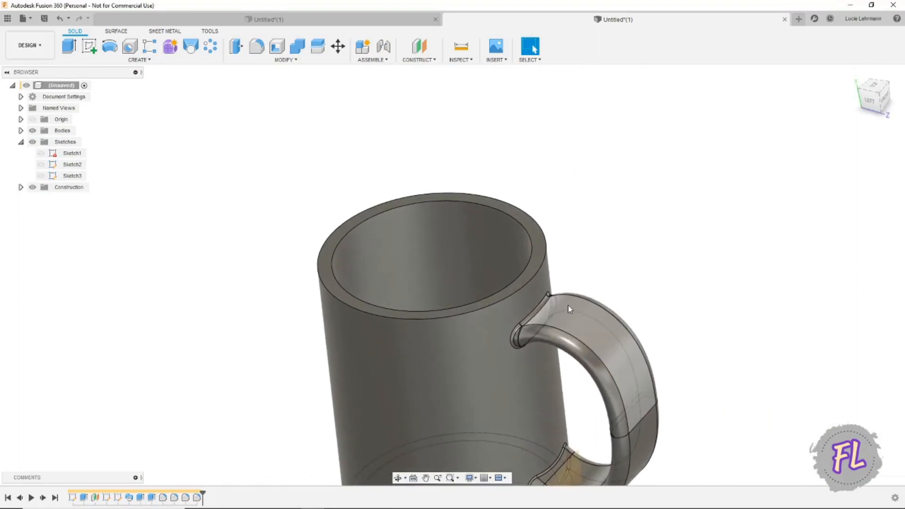
{"action": "key", "text": "f"}
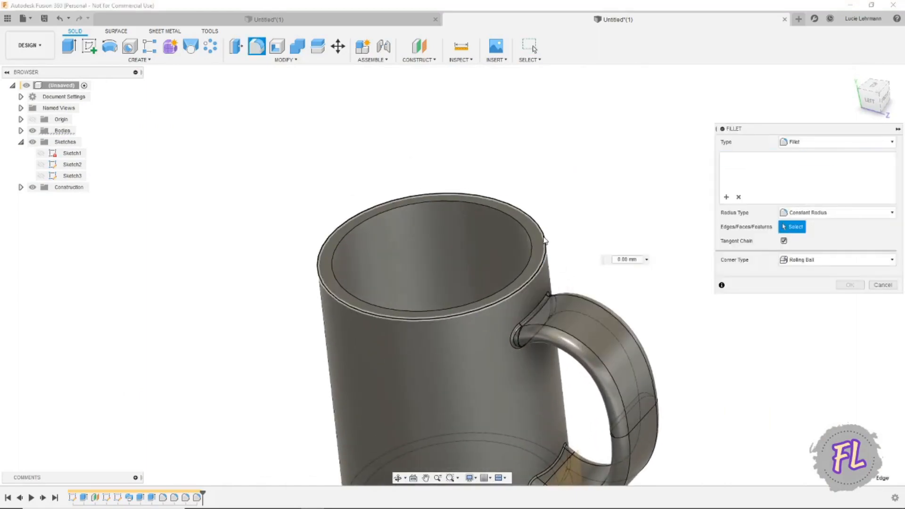
{"action": "left_click", "coordinate": [544, 241]}
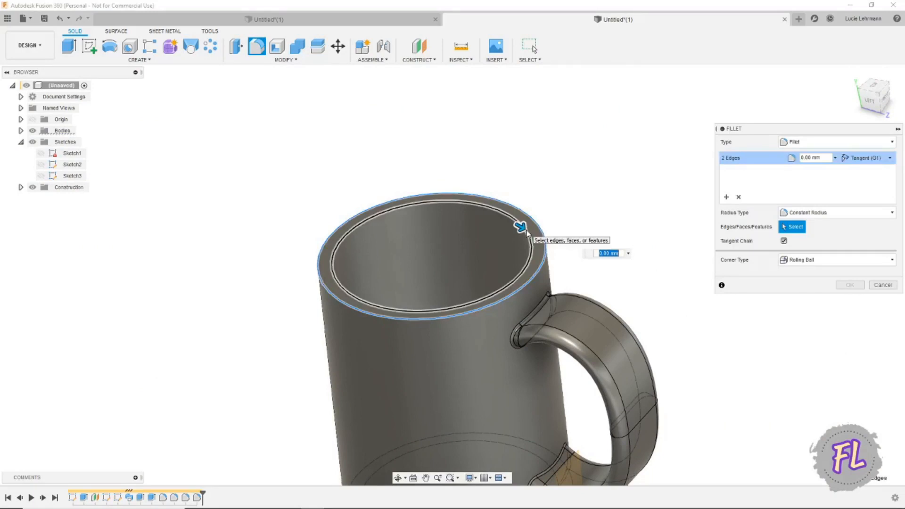
{"action": "key", "text": "Return"}
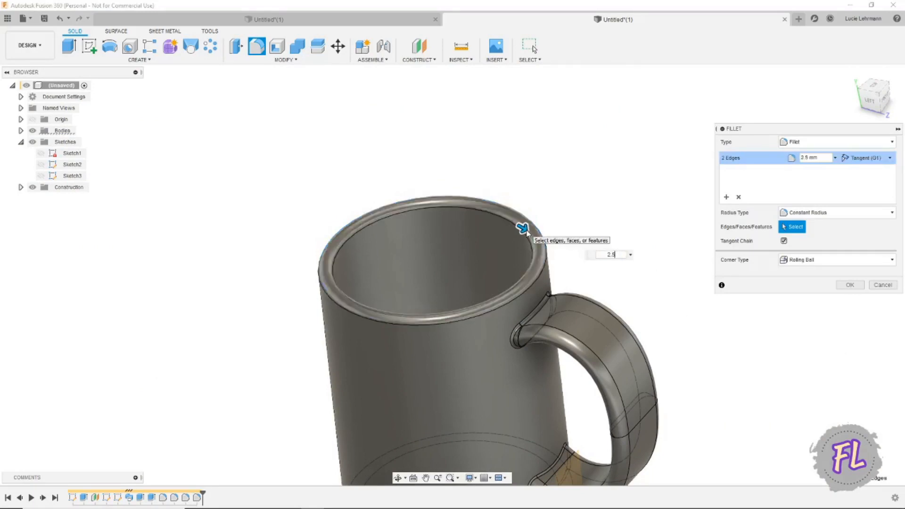
{"action": "left_click", "coordinate": [849, 287]}
Show all three sketches and extrude the circle inside the mug's base 5 mm into the mug, joined to the body.
{"action": "scroll", "coordinate": [264, 154], "scroll_direction": "down", "scroll_amount": 3}
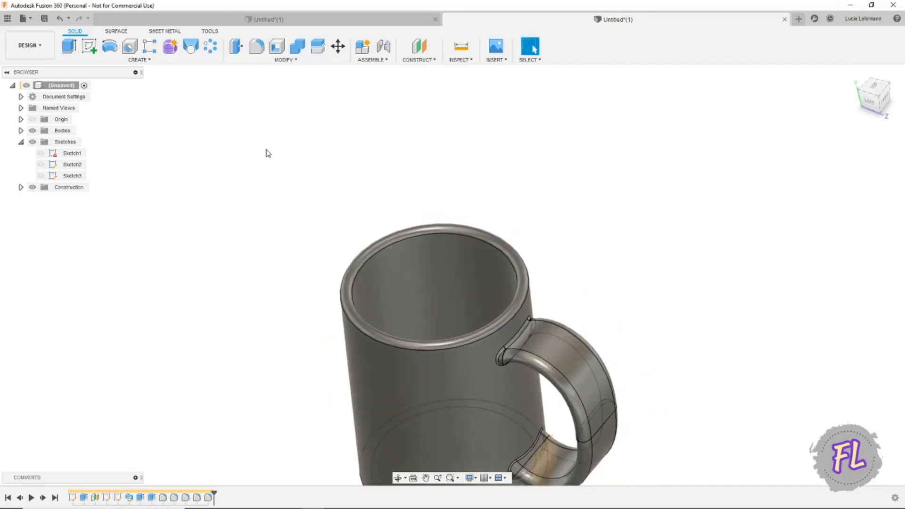
{"action": "left_click", "coordinate": [69, 46]}
{"action": "middle_click_drag", "start_coordinate": [460, 301], "coordinate": [148, 273], "text": "shift"}
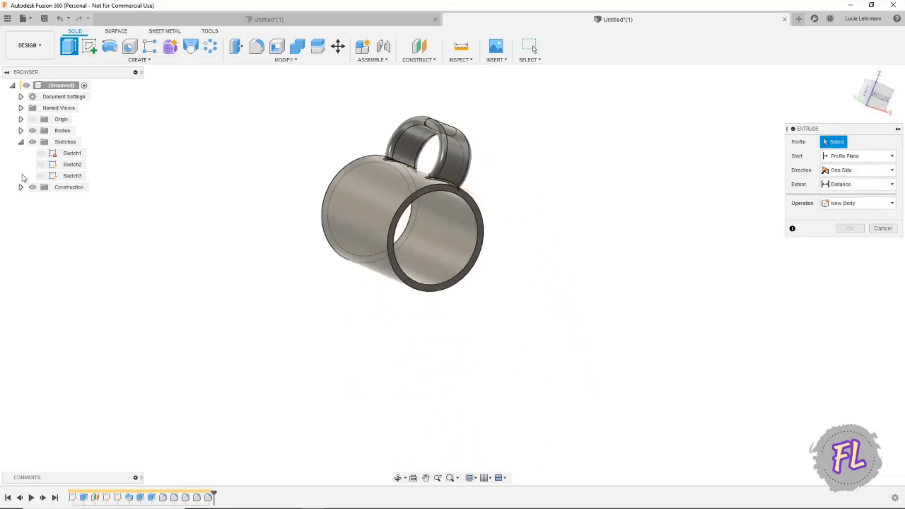
{"action": "left_click", "coordinate": [41, 164]}
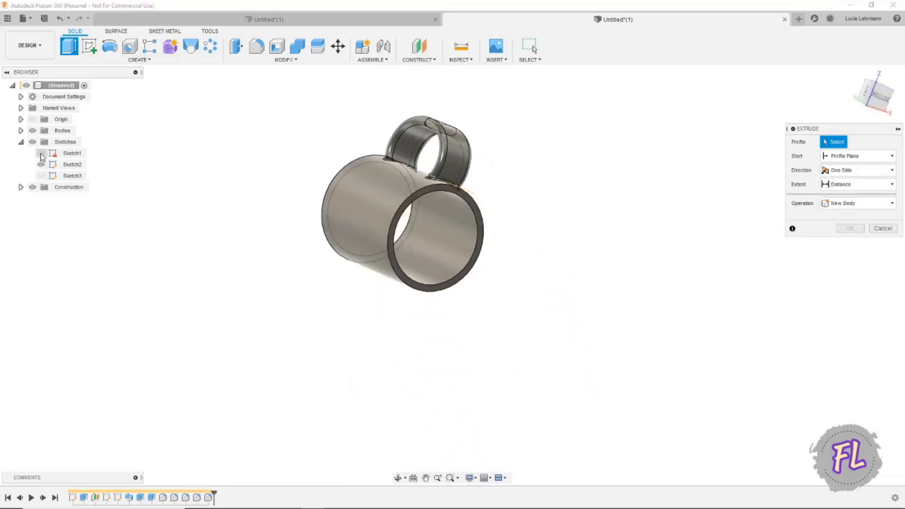
{"action": "left_click", "coordinate": [41, 154]}
{"action": "left_click", "coordinate": [41, 177]}
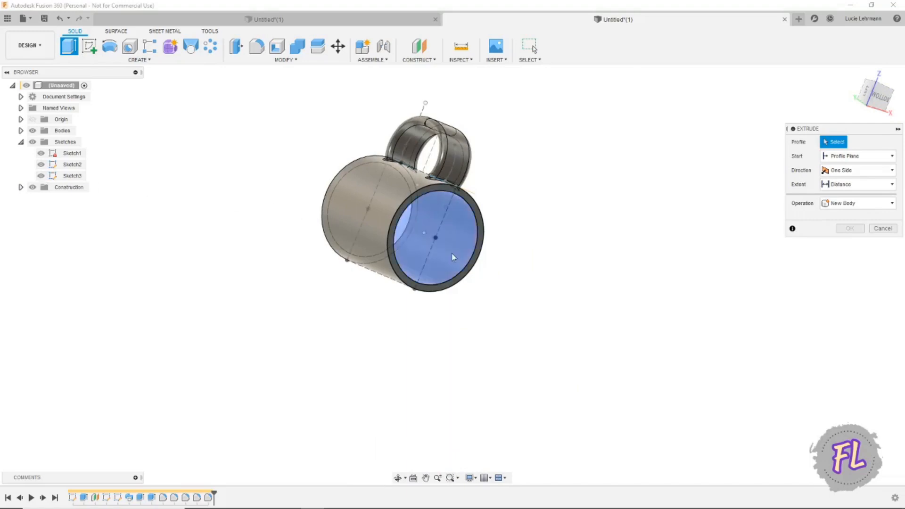
{"action": "left_click", "coordinate": [425, 238]}
{"action": "middle_click_drag", "start_coordinate": [426, 238], "coordinate": [507, 276], "text": "shift"}
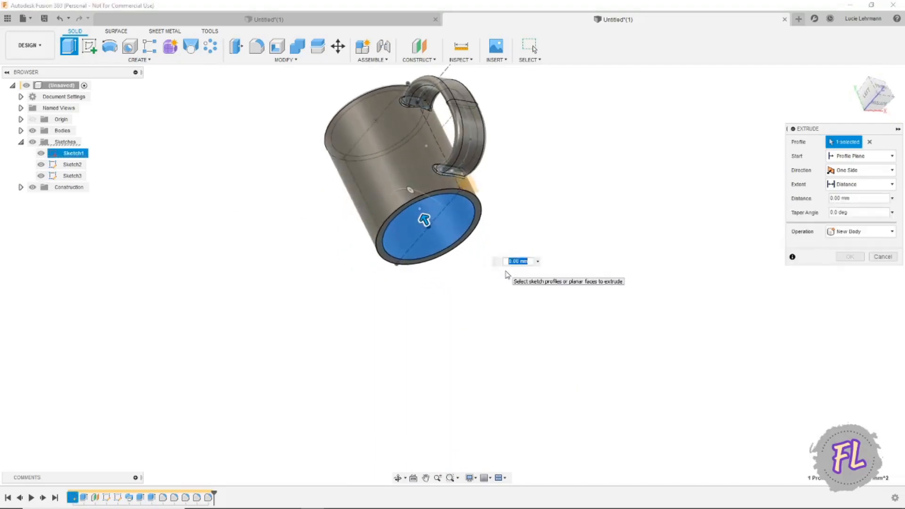
{"action": "type", "text": "5"}
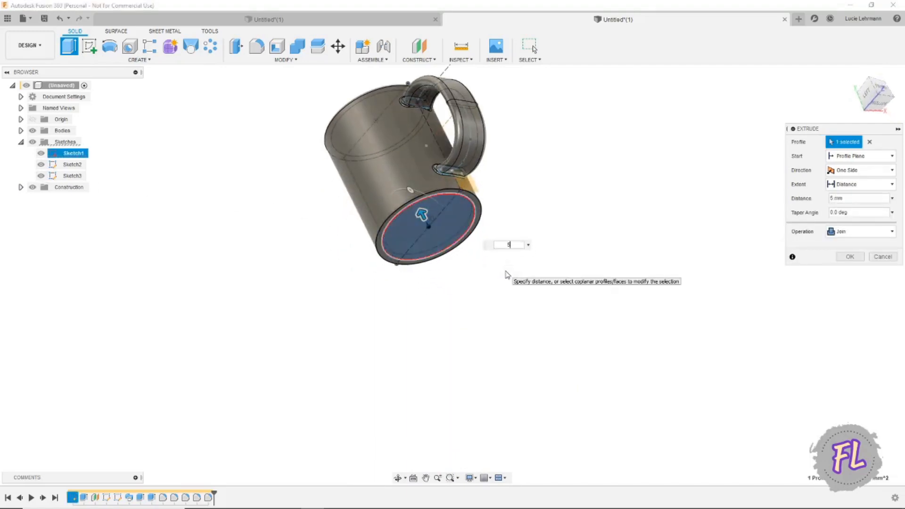
{"action": "key", "text": "Return"}
Reopen the bottom extrusion's settings to check its distance and operation.
{"action": "scroll", "coordinate": [508, 276], "scroll_direction": "up", "scroll_amount": 4}
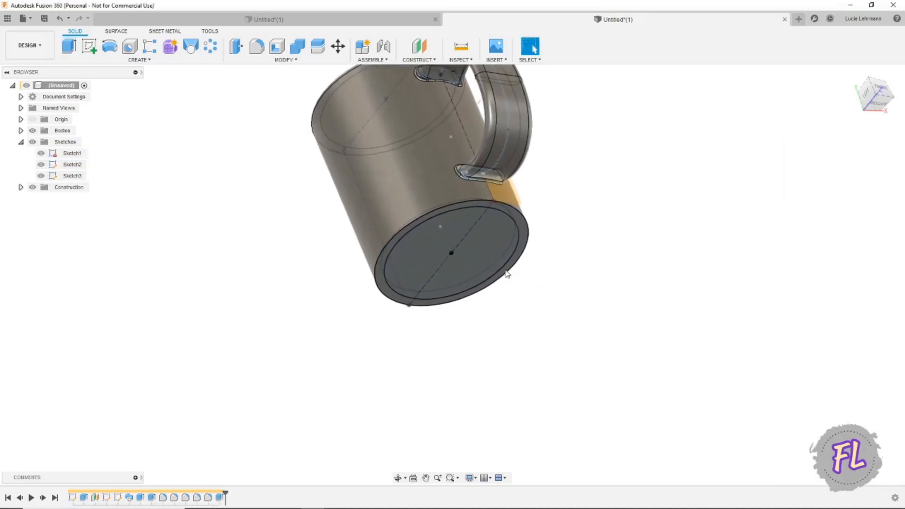
{"action": "right_click", "coordinate": [222, 498]}
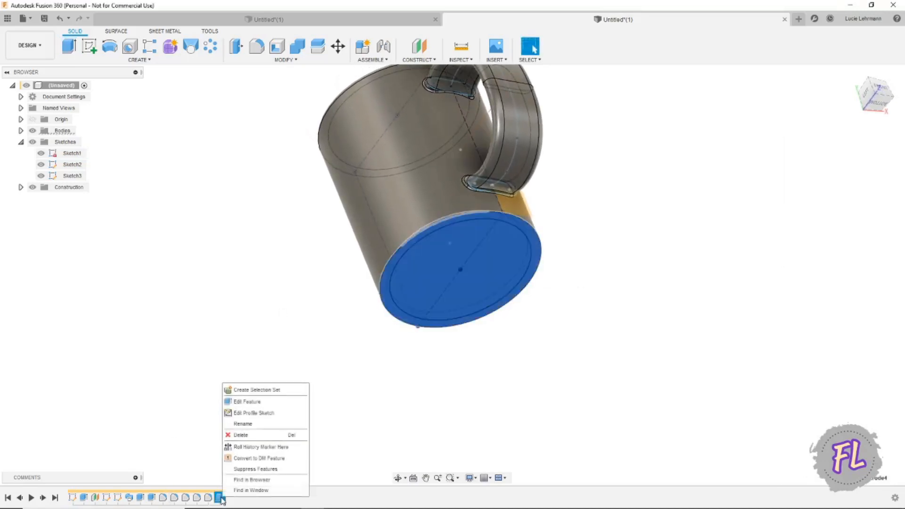
{"action": "left_click", "coordinate": [257, 403]}
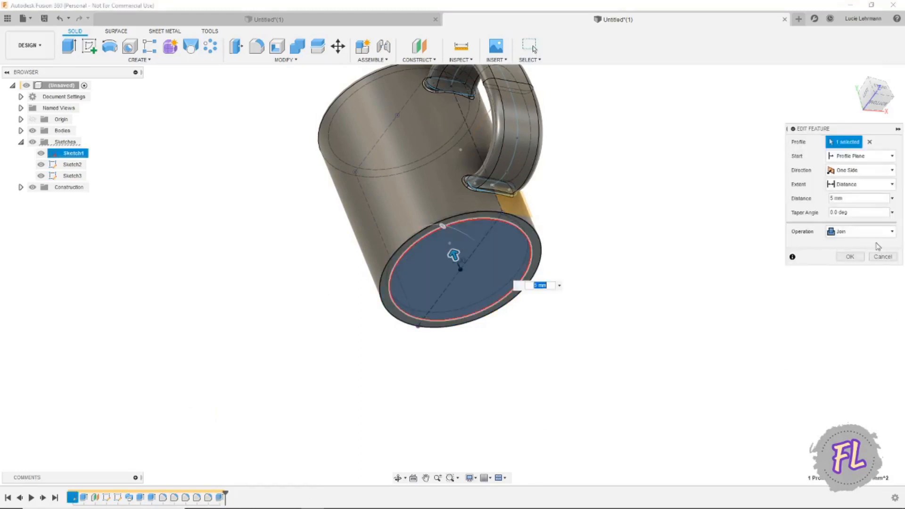
{"action": "left_click", "coordinate": [882, 256]}
{"action": "scroll", "coordinate": [510, 378], "scroll_direction": "up", "scroll_amount": 1}
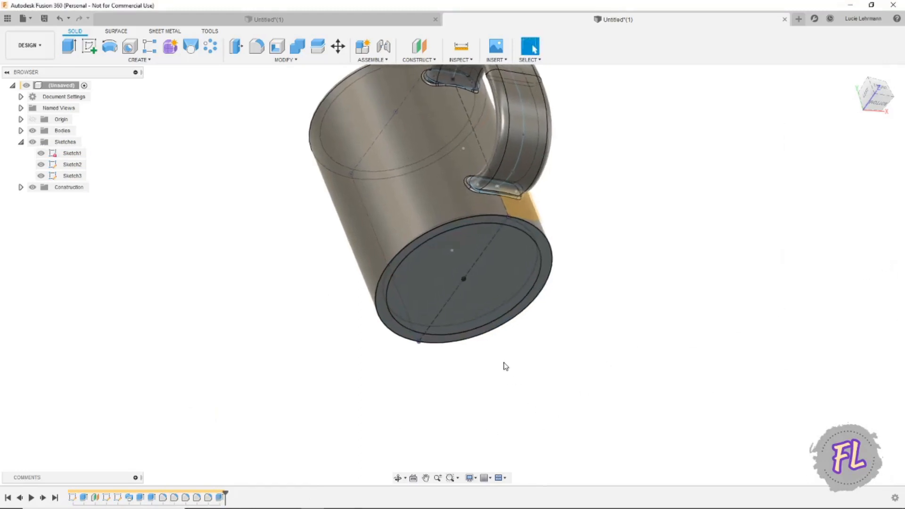
Fillet the outer edge of the mug's bottom with a 3 mm radius.
{"action": "key", "text": "f"}
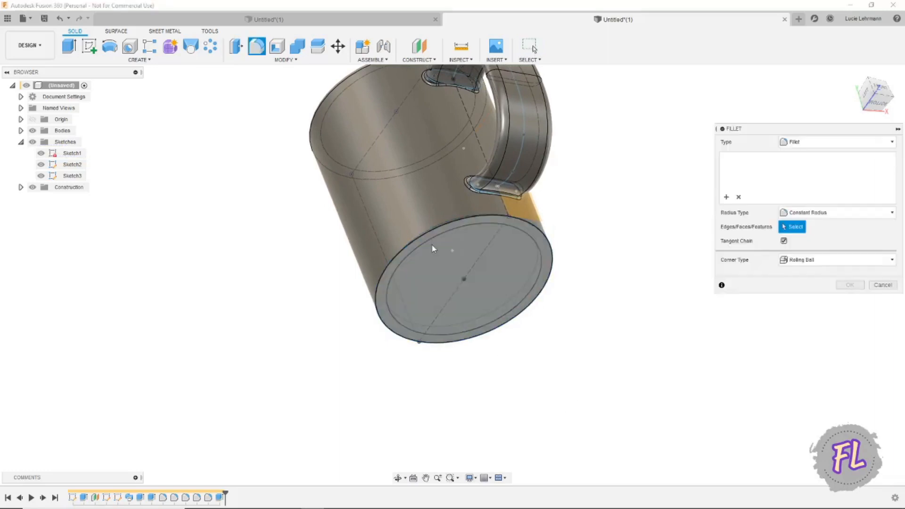
{"action": "left_click", "coordinate": [438, 225]}
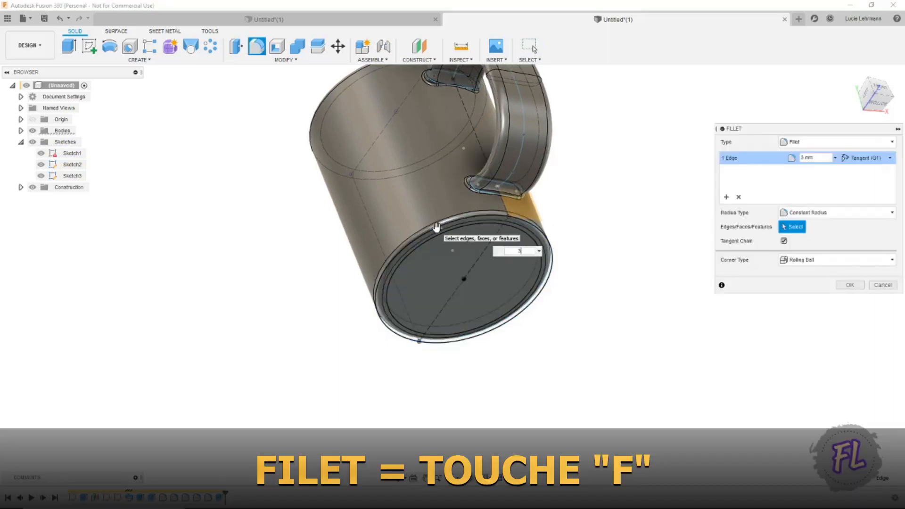
{"action": "key", "text": "Return"}
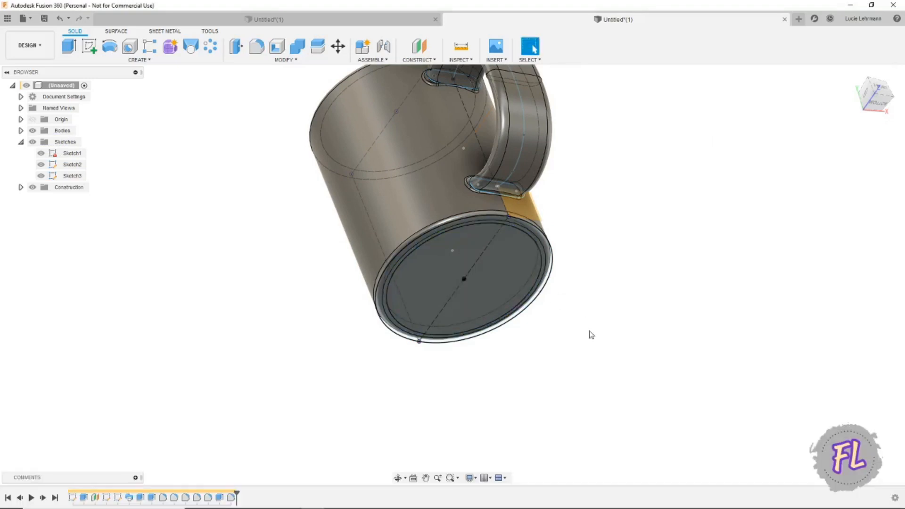
{"action": "middle_click_drag", "start_coordinate": [590, 333], "coordinate": [595, 335], "text": "shift"}
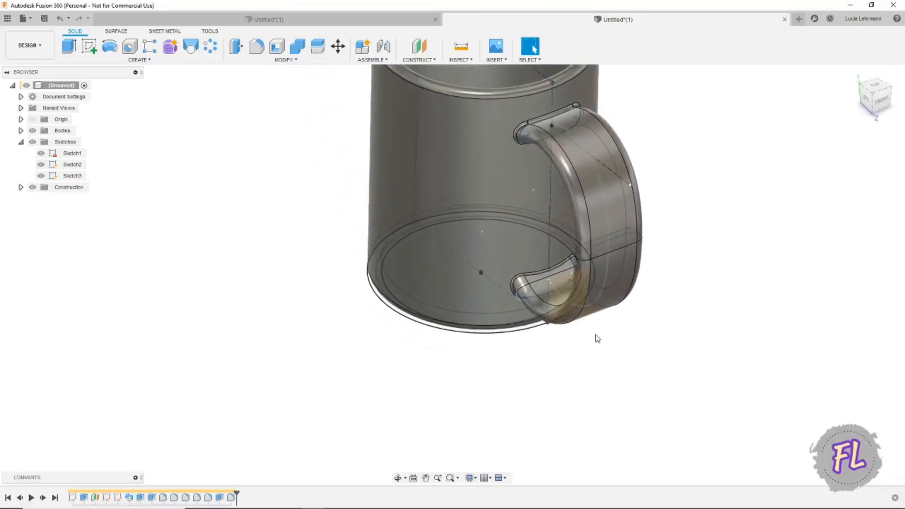
Hide the sketches and apply the Base Material - Layered appearance from the Miscellaneous library to the mug body.
{"action": "left_click", "coordinate": [35, 142]}
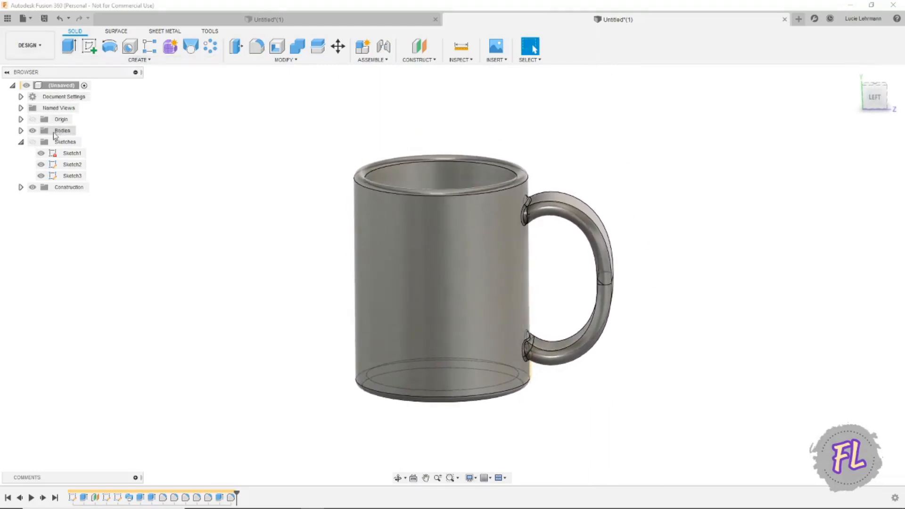
{"action": "left_click", "coordinate": [20, 131]}
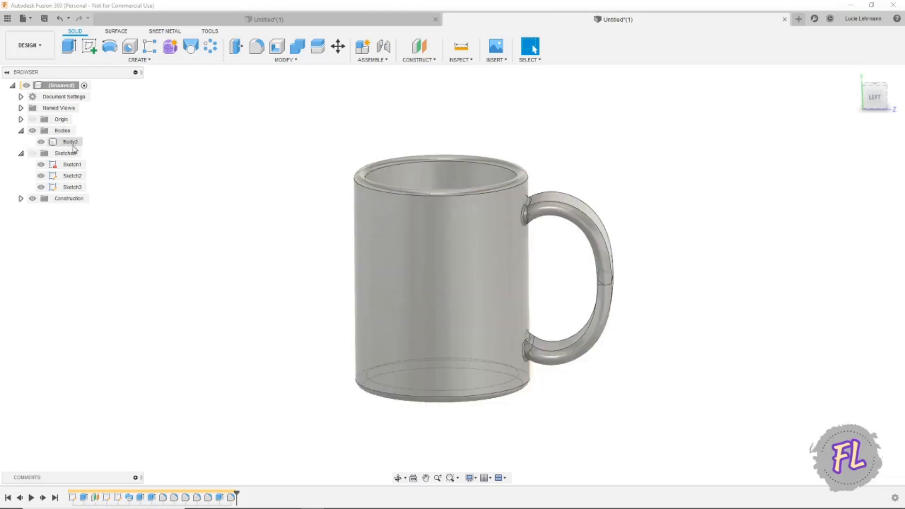
{"action": "right_click", "coordinate": [70, 142]}
{"action": "left_click", "coordinate": [97, 210]}
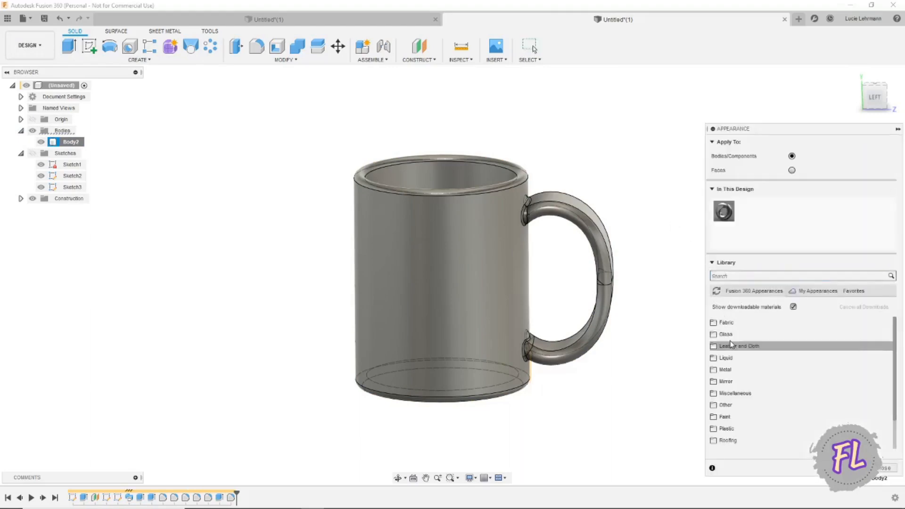
{"action": "left_click", "coordinate": [735, 393]}
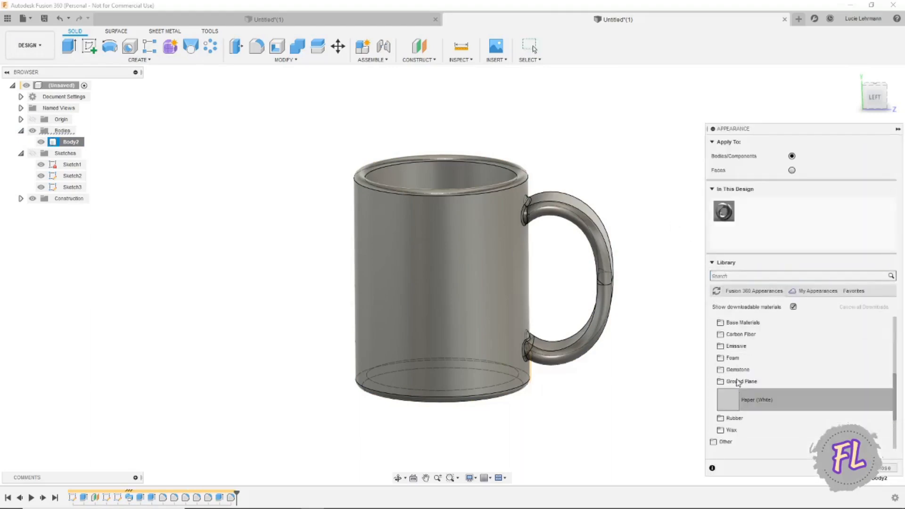
{"action": "scroll", "coordinate": [738, 329], "scroll_direction": "down", "scroll_amount": 3}
{"action": "left_click", "coordinate": [738, 323]}
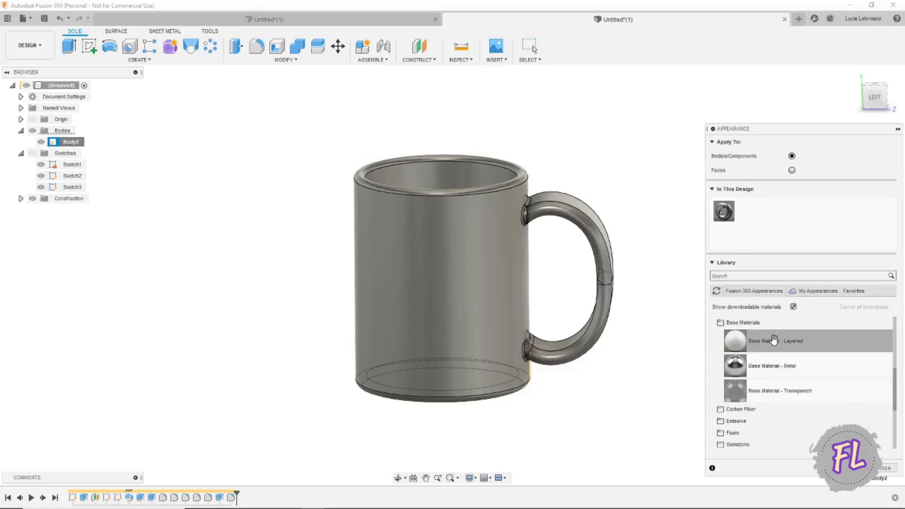
{"action": "left_click_drag", "start_coordinate": [773, 339], "coordinate": [516, 320]}
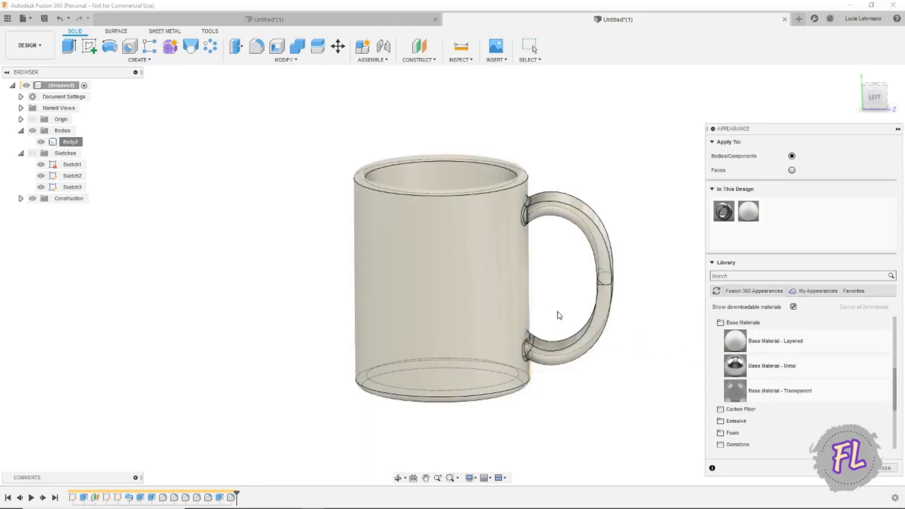
{"action": "left_click", "coordinate": [879, 469]}
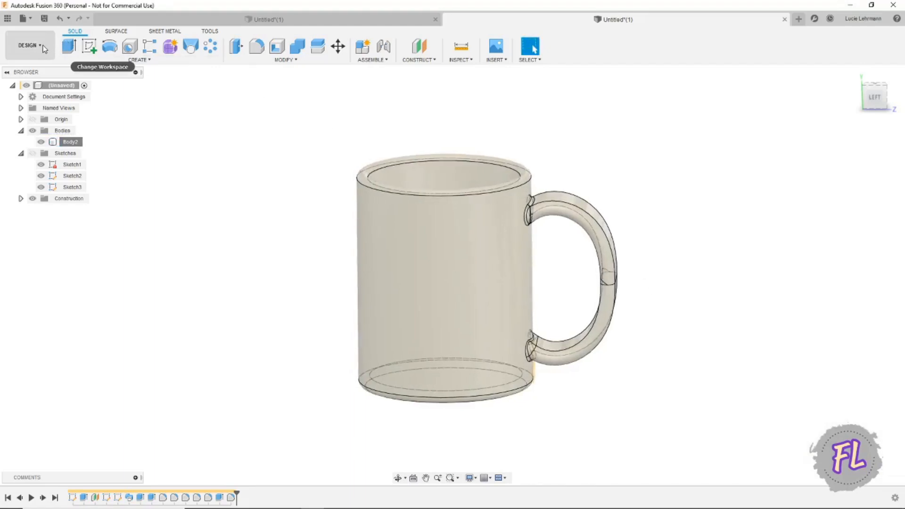
Switch to the Render workspace and collapse the rendering gallery.
{"action": "left_click", "coordinate": [29, 46]}
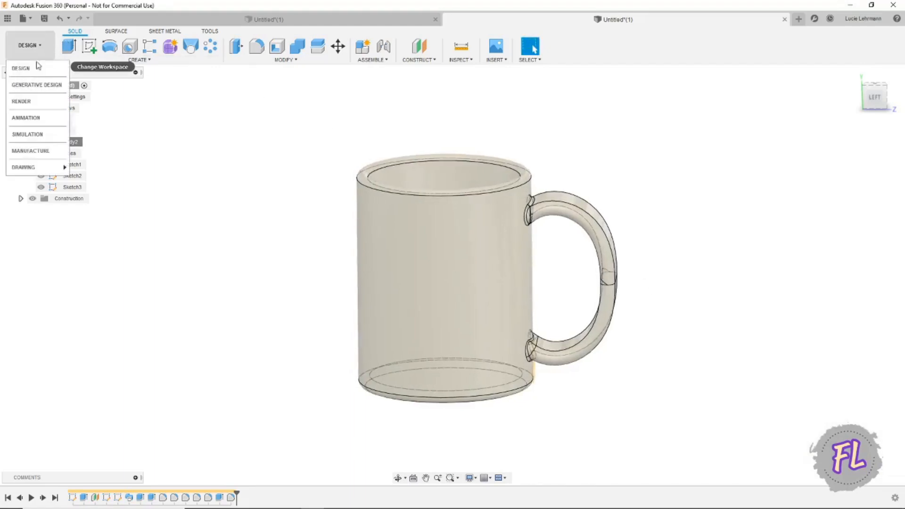
{"action": "left_click", "coordinate": [25, 100]}
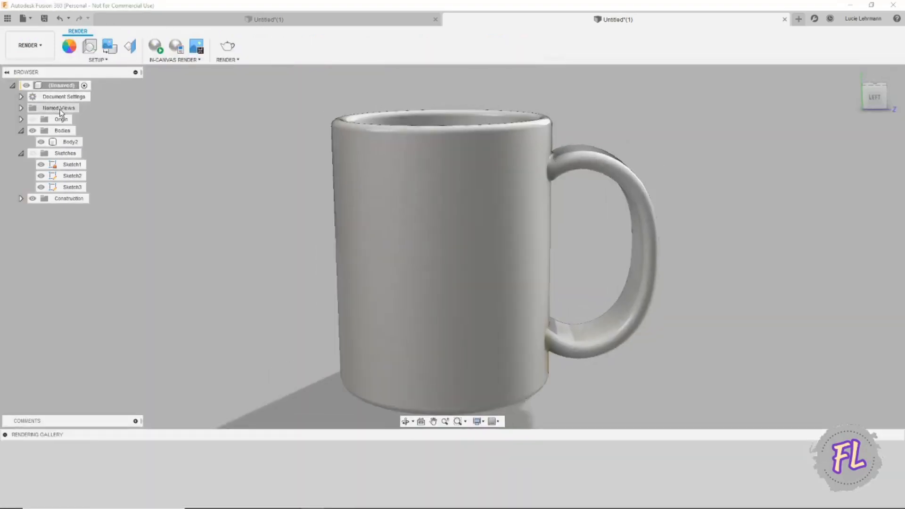
{"action": "left_click", "coordinate": [5, 434]}
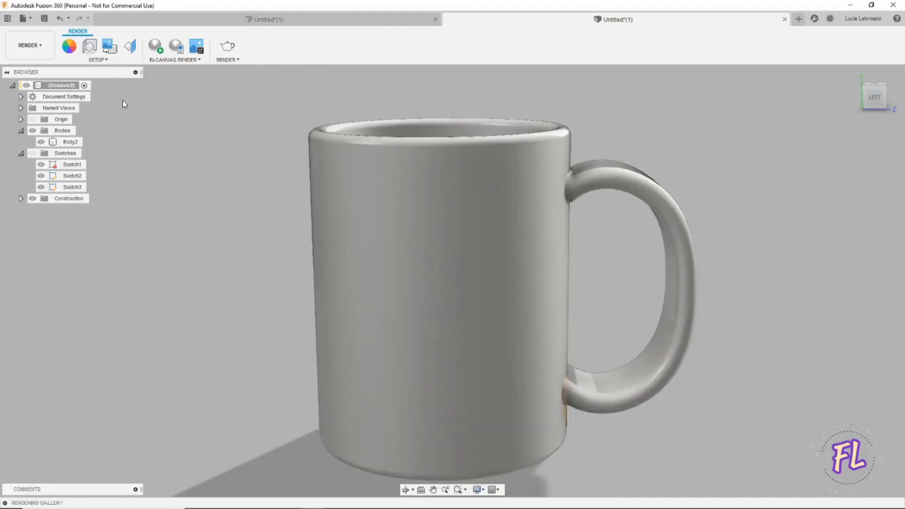
Set the render scene's environment to Plaza from the Fusion 360 environment library.
{"action": "left_click", "coordinate": [68, 47]}
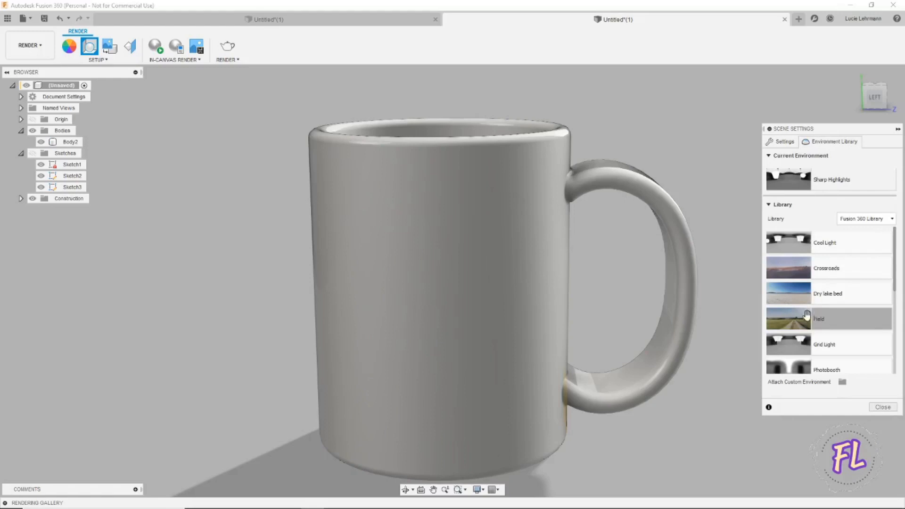
{"action": "scroll", "coordinate": [807, 314], "scroll_direction": "down", "scroll_amount": 5}
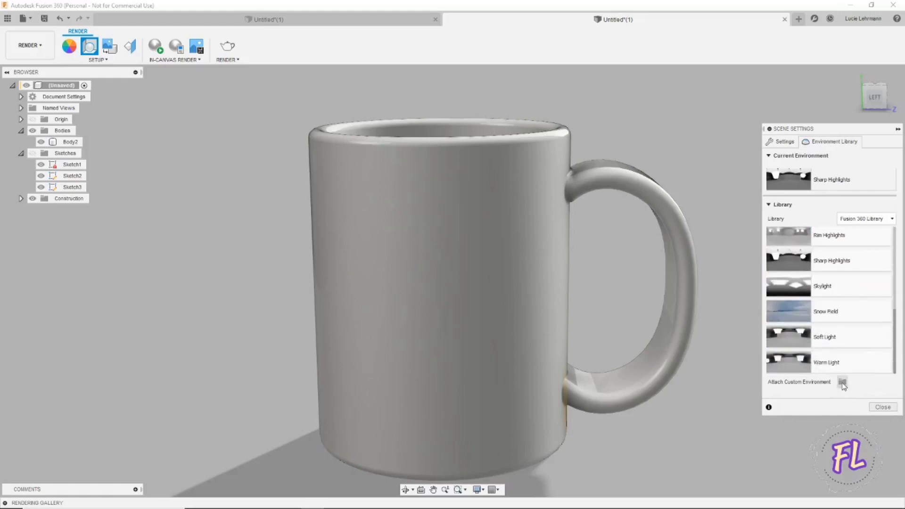
{"action": "scroll", "coordinate": [839, 342], "scroll_direction": "up", "scroll_amount": 3}
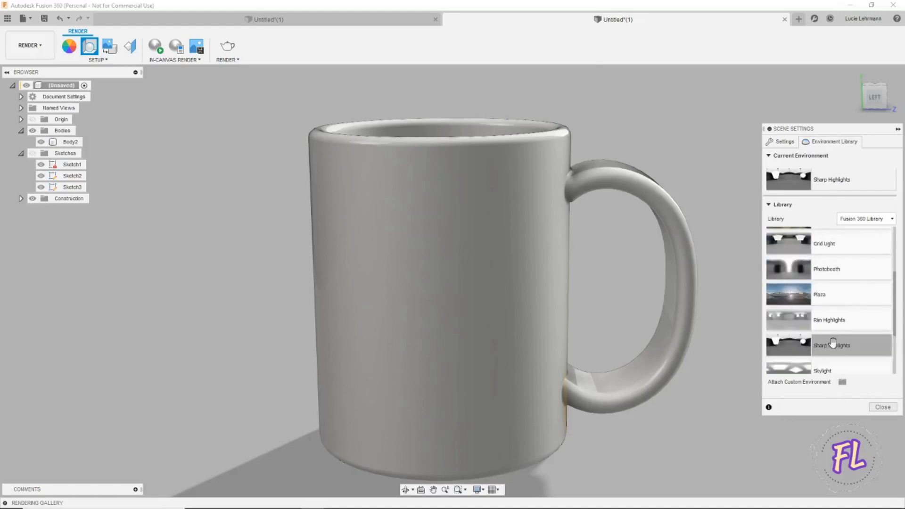
{"action": "left_click_drag", "start_coordinate": [822, 298], "coordinate": [734, 307]}
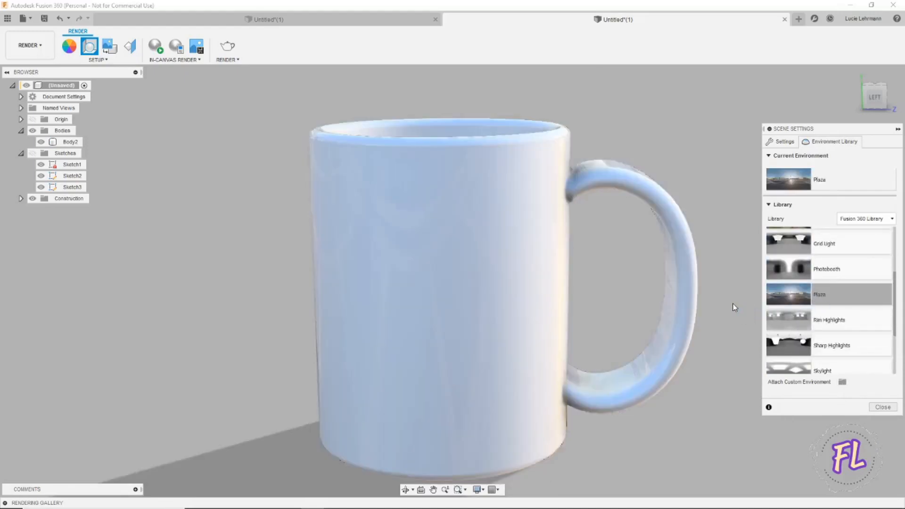
Set the scene background to Environment and close the scene settings.
{"action": "scroll", "coordinate": [748, 305], "scroll_direction": "down", "scroll_amount": 10}
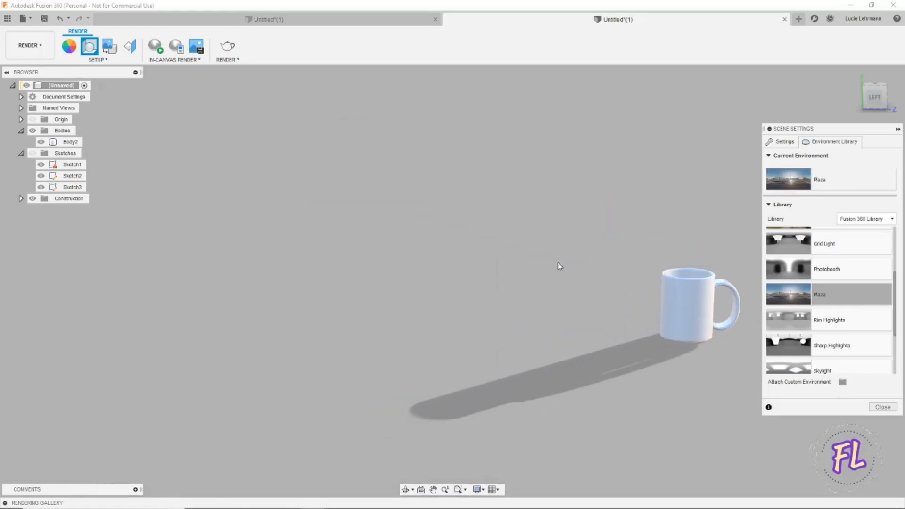
{"action": "middle_click_drag", "start_coordinate": [612, 284], "coordinate": [381, 251]}
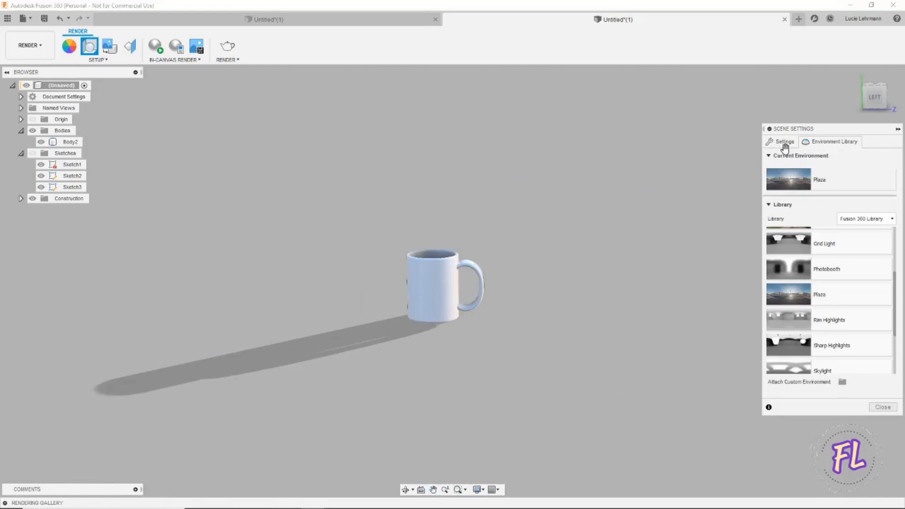
{"action": "left_click", "coordinate": [784, 142]}
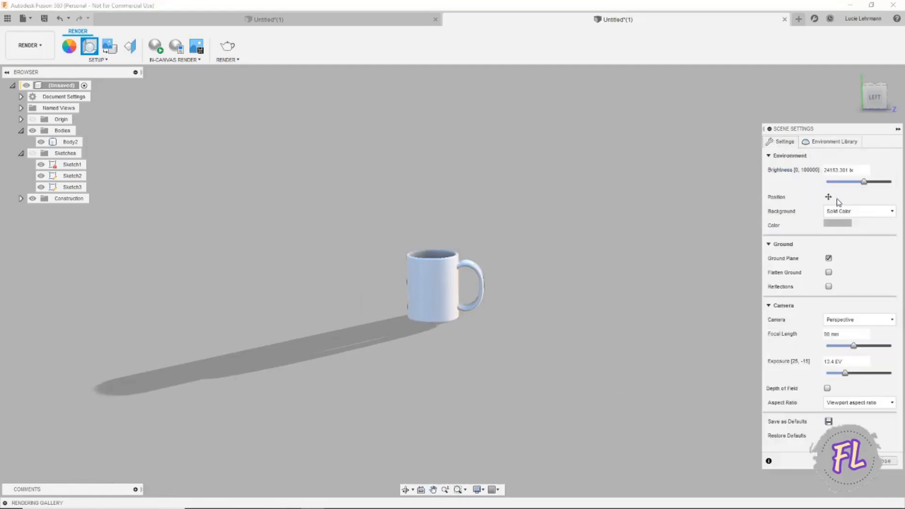
{"action": "left_click", "coordinate": [839, 212]}
{"action": "left_click", "coordinate": [838, 231]}
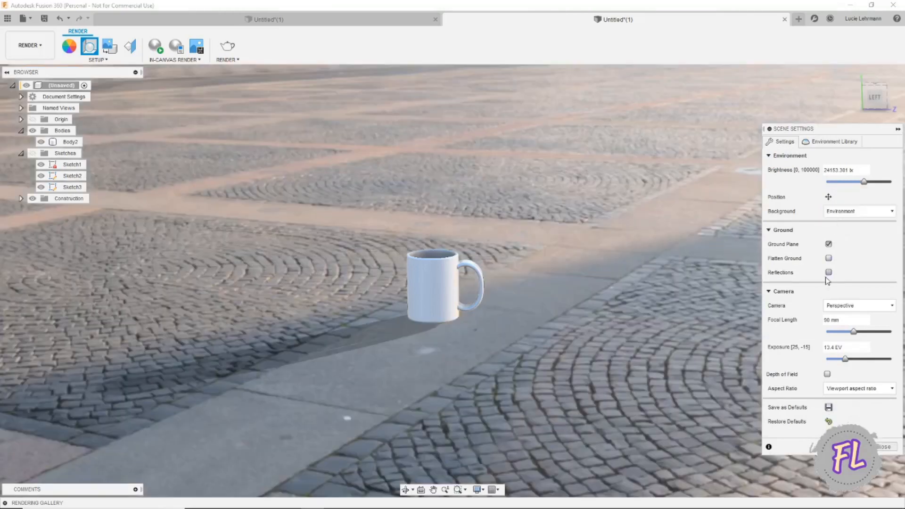
{"action": "left_click", "coordinate": [886, 447]}
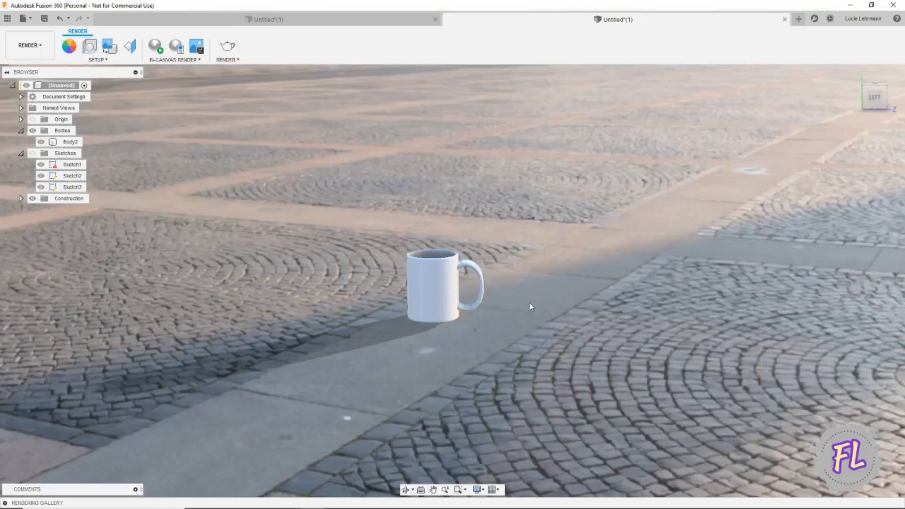
{"action": "scroll", "coordinate": [485, 265], "scroll_direction": "up", "scroll_amount": 5}
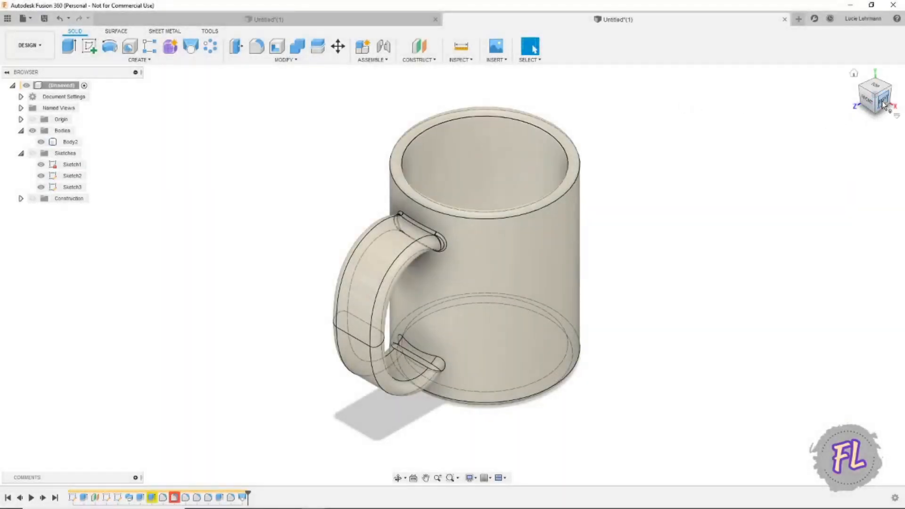
Orient the mug to the right-side view and switch to the Render workspace.
{"action": "left_click", "coordinate": [882, 102]}
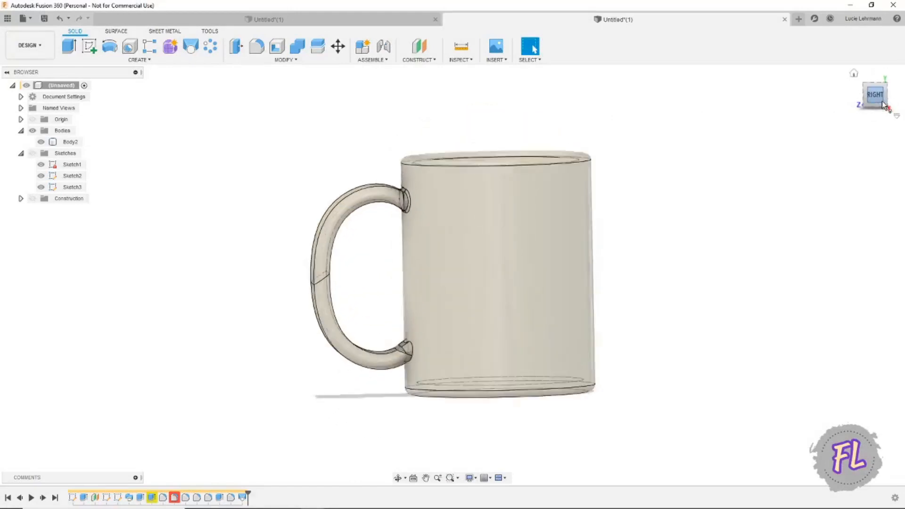
{"action": "left_click", "coordinate": [41, 46]}
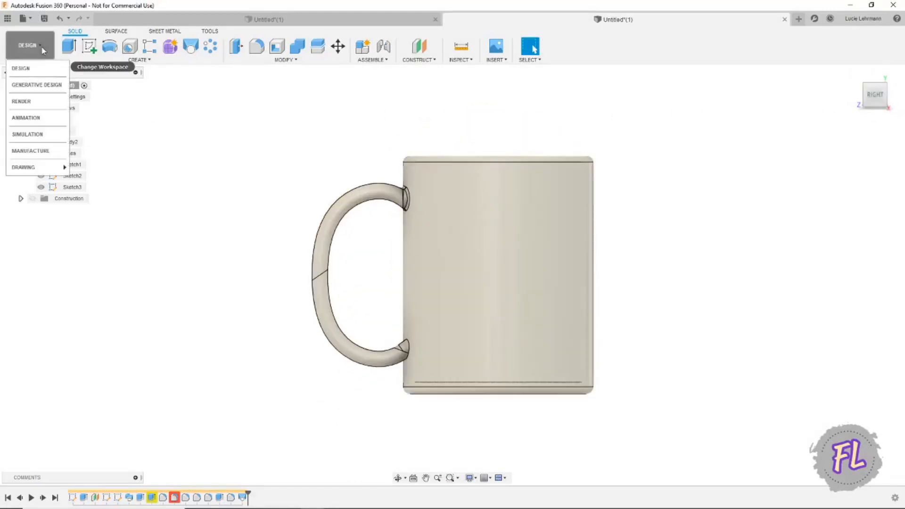
{"action": "left_click", "coordinate": [39, 103]}
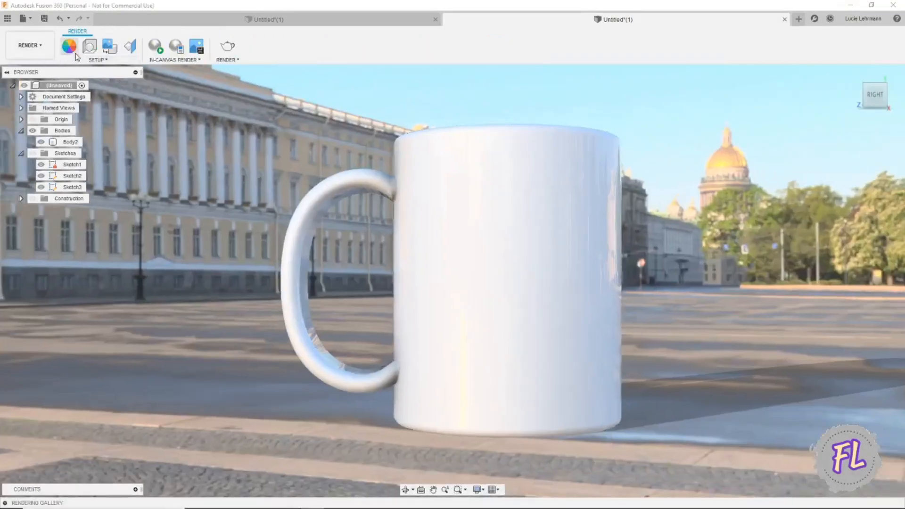
Duplicate the existing steel appearance among the appearances used in this design.
{"action": "left_click", "coordinate": [72, 49]}
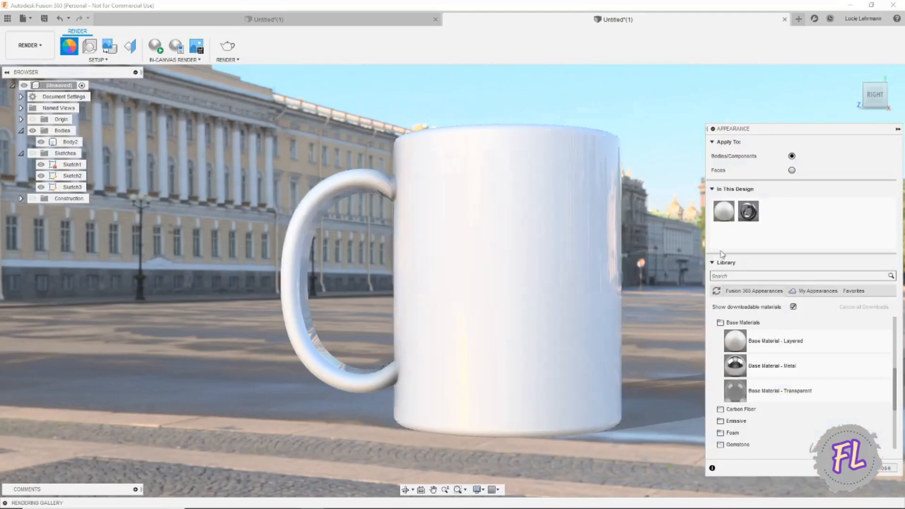
{"action": "right_click", "coordinate": [748, 214]}
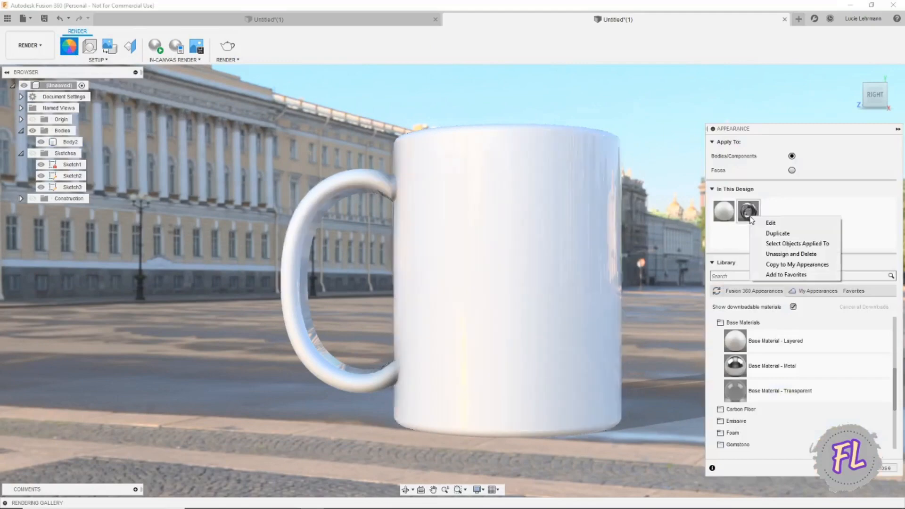
{"action": "left_click", "coordinate": [777, 233]}
Replace the colour of the duplicated Steel - Satin (1) appearance with the image Chats.jpg from the desktop folder.
{"action": "right_click", "coordinate": [776, 218]}
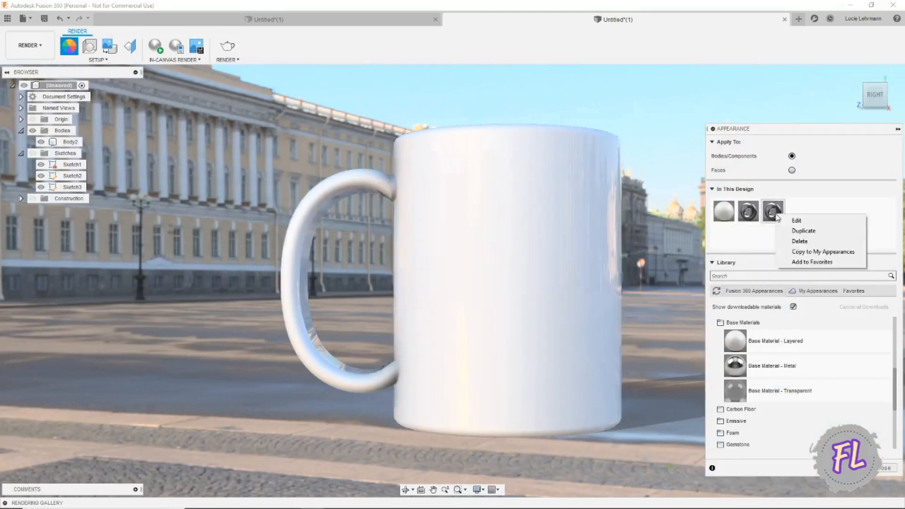
{"action": "left_click", "coordinate": [801, 221]}
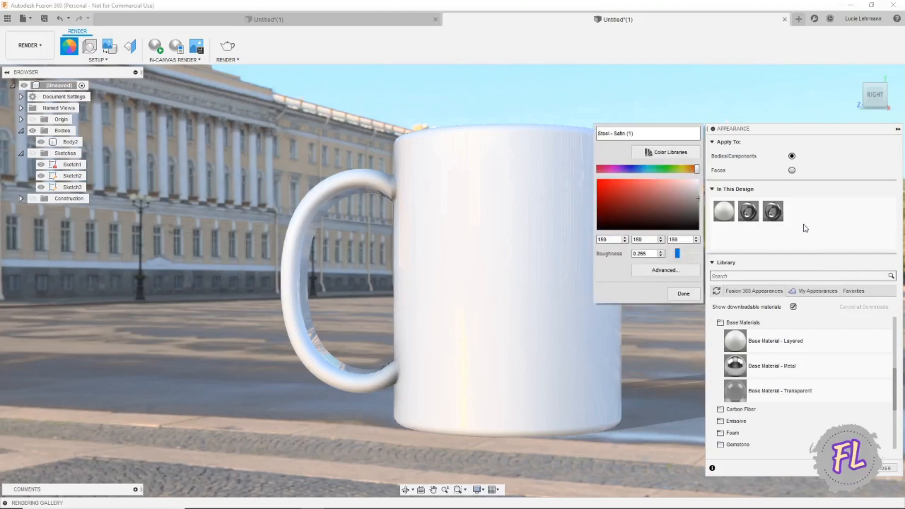
{"action": "left_click", "coordinate": [677, 271]}
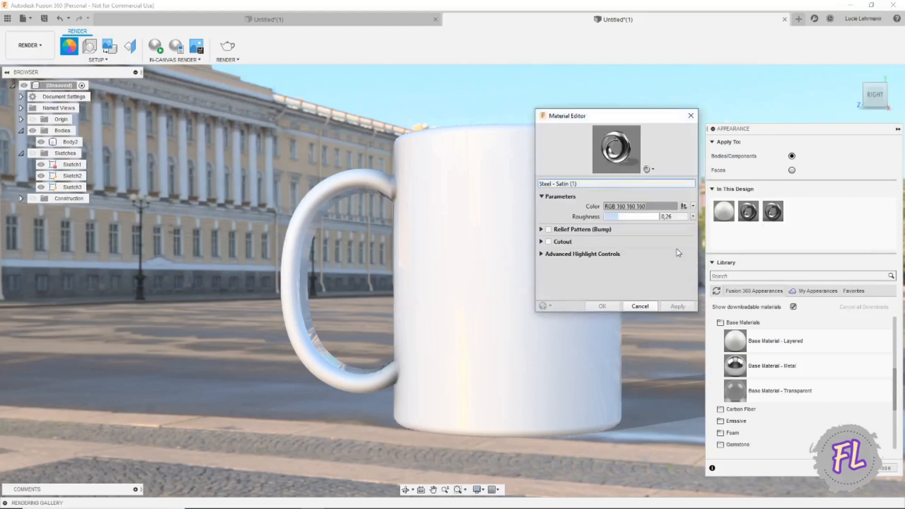
{"action": "left_click", "coordinate": [693, 207]}
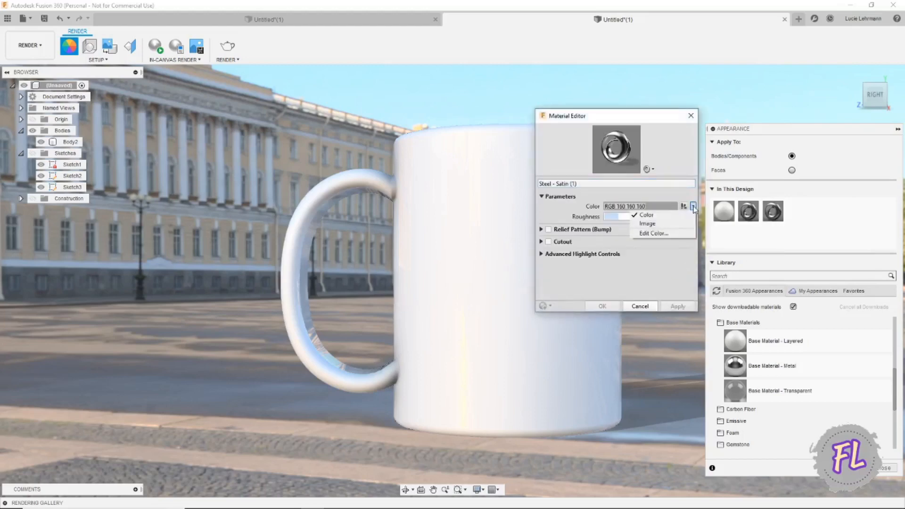
{"action": "left_click", "coordinate": [649, 225]}
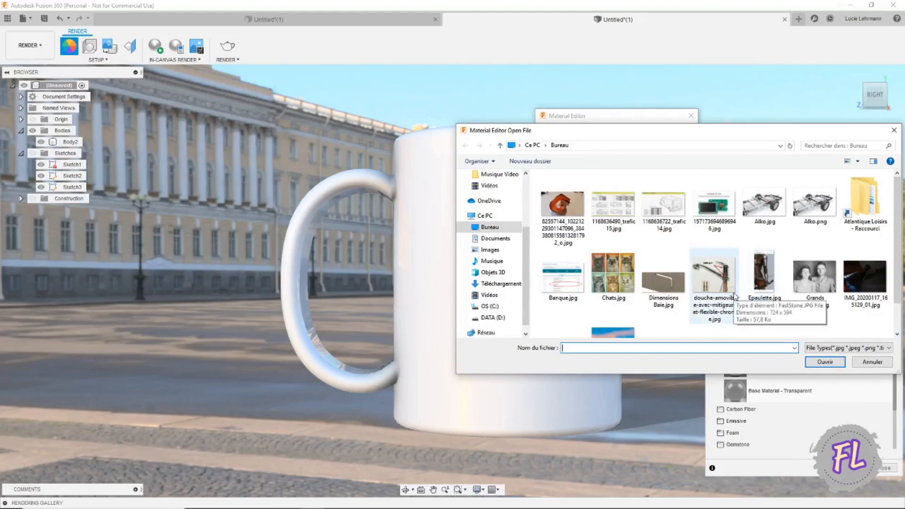
{"action": "scroll", "coordinate": [734, 296], "scroll_direction": "down", "scroll_amount": 2}
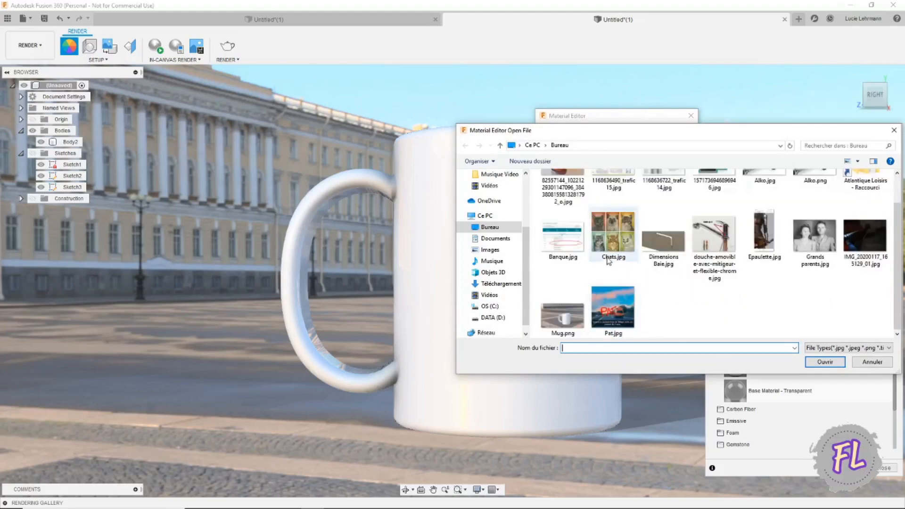
{"action": "double_click", "coordinate": [614, 244]}
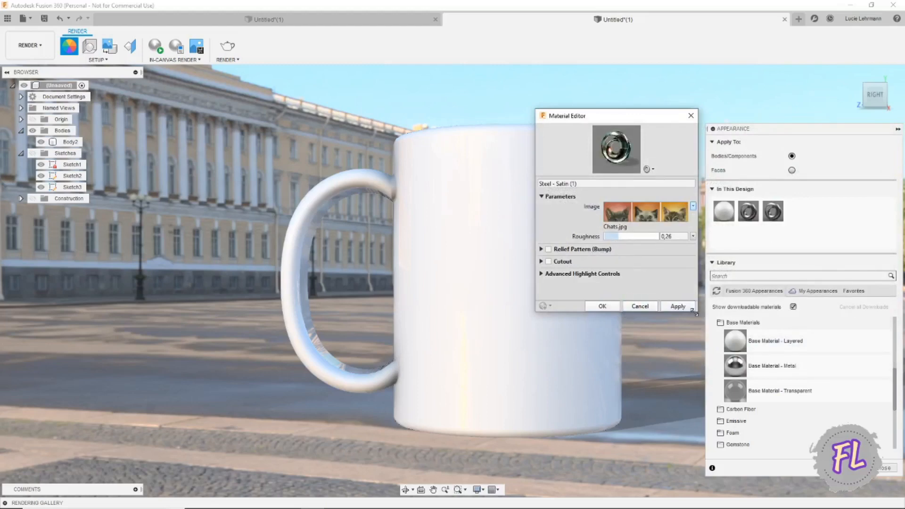
{"action": "left_click_drag", "start_coordinate": [695, 312], "coordinate": [696, 390]}
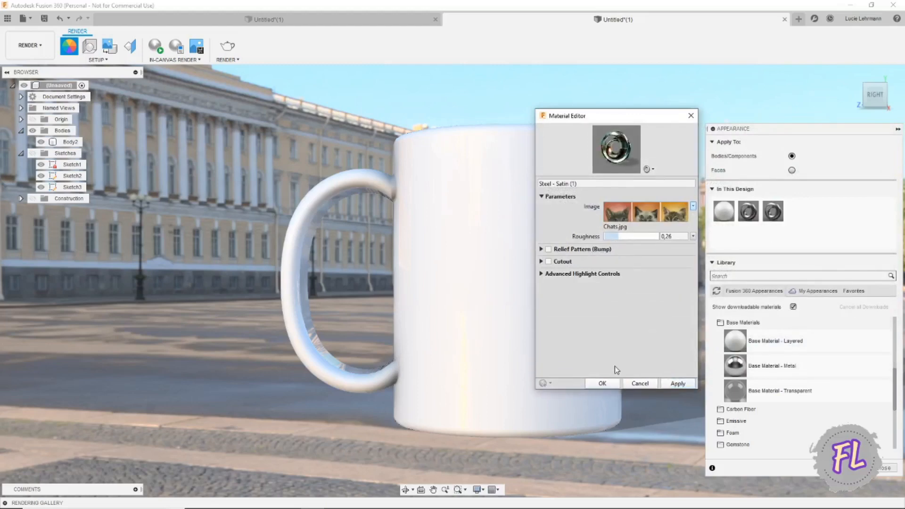
{"action": "left_click", "coordinate": [602, 384]}
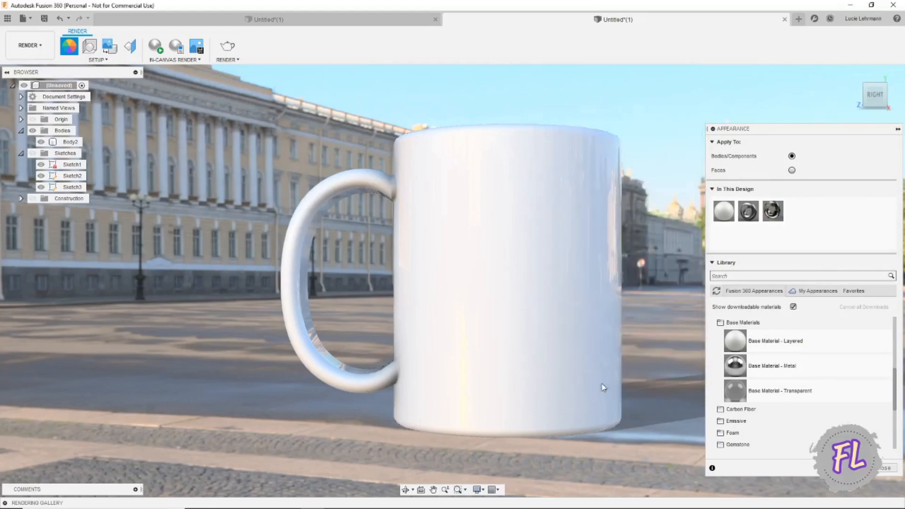
Apply the Steel - Satin (1) image appearance to the mug body and turn the model to its back side.
{"action": "left_click_drag", "start_coordinate": [766, 213], "coordinate": [576, 254]}
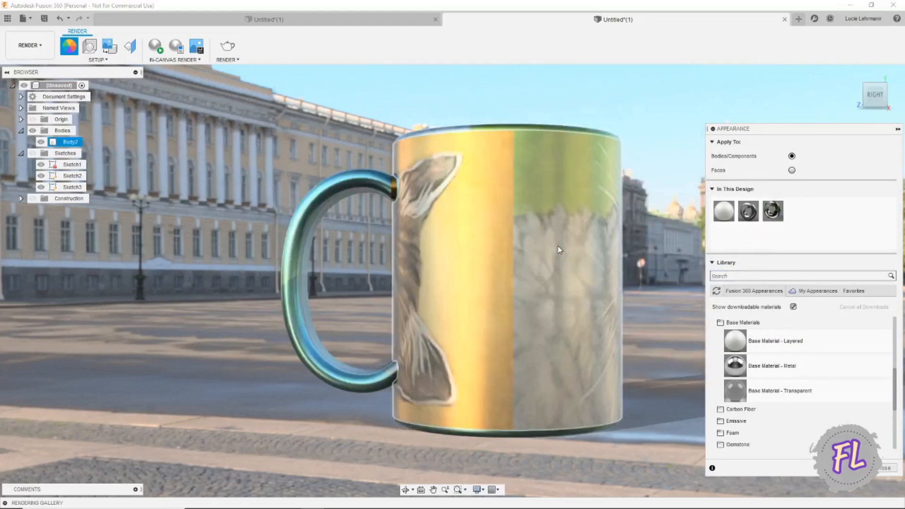
{"action": "scroll", "coordinate": [553, 247], "scroll_direction": "down", "scroll_amount": 2}
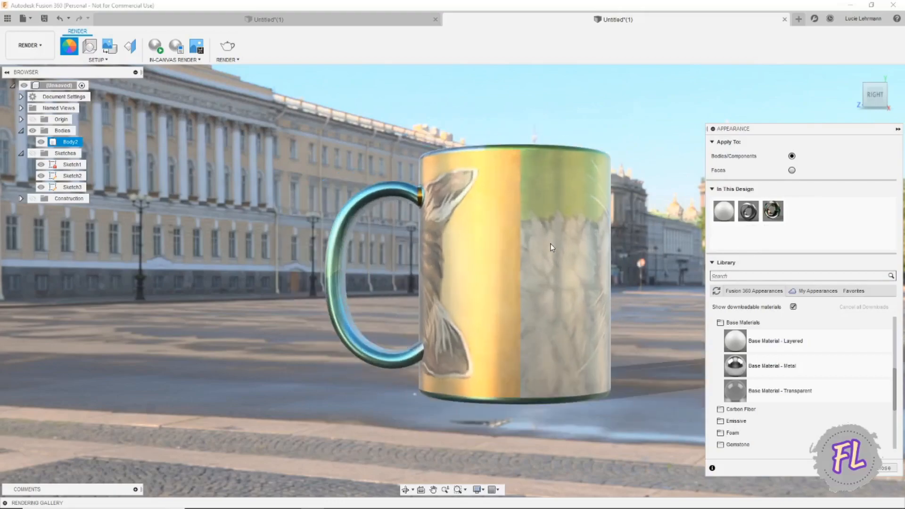
{"action": "middle_click_drag", "start_coordinate": [551, 244], "coordinate": [589, 245], "text": "shift"}
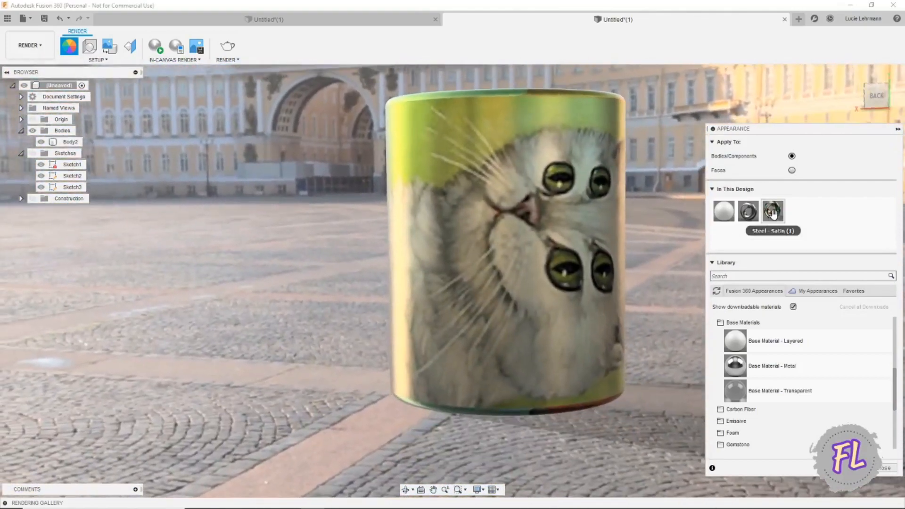
Set the Steel - Satin (1) texture's scale to 42 and its rotation to 270.
{"action": "right_click", "coordinate": [773, 211]}
{"action": "left_click", "coordinate": [795, 224]}
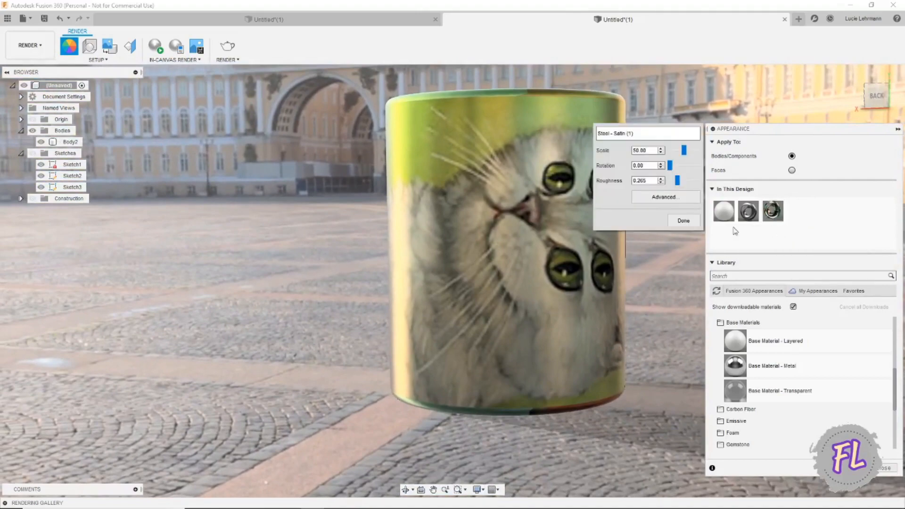
{"action": "left_click_drag", "start_coordinate": [683, 150], "coordinate": [692, 176]}
{"action": "left_click", "coordinate": [634, 165]}
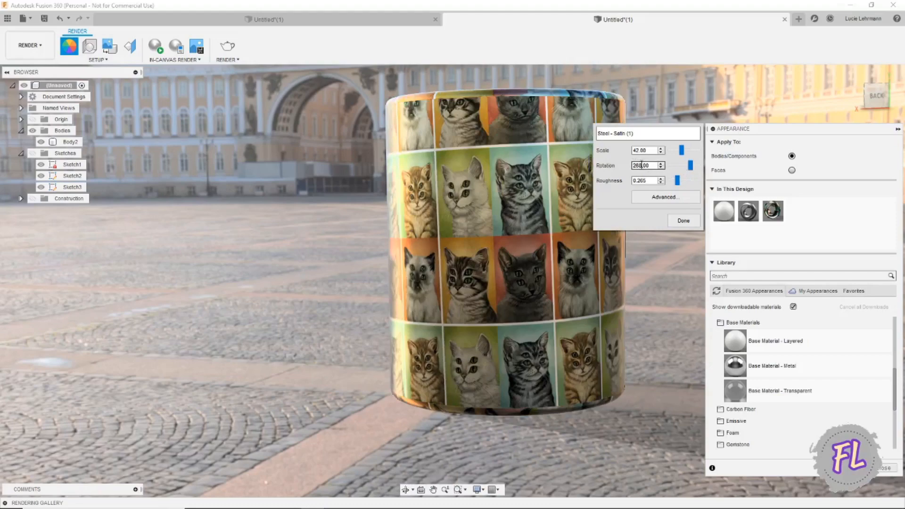
{"action": "double_click", "coordinate": [642, 165]}
{"action": "type", "text": "270"}
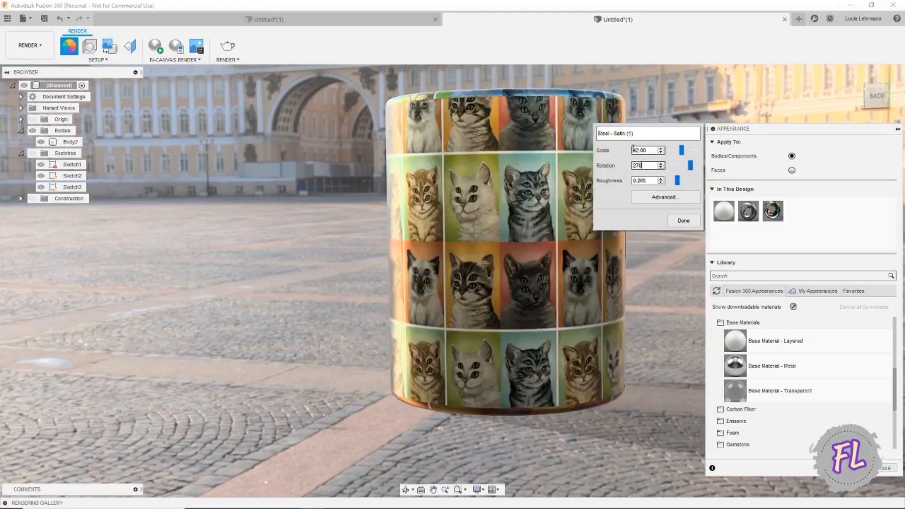
Set the Steel - Satin (1) texture's scale to 49 and its roughness to about 0.58, then close the appearance settings.
{"action": "left_click_drag", "start_coordinate": [681, 151], "coordinate": [679, 151]}
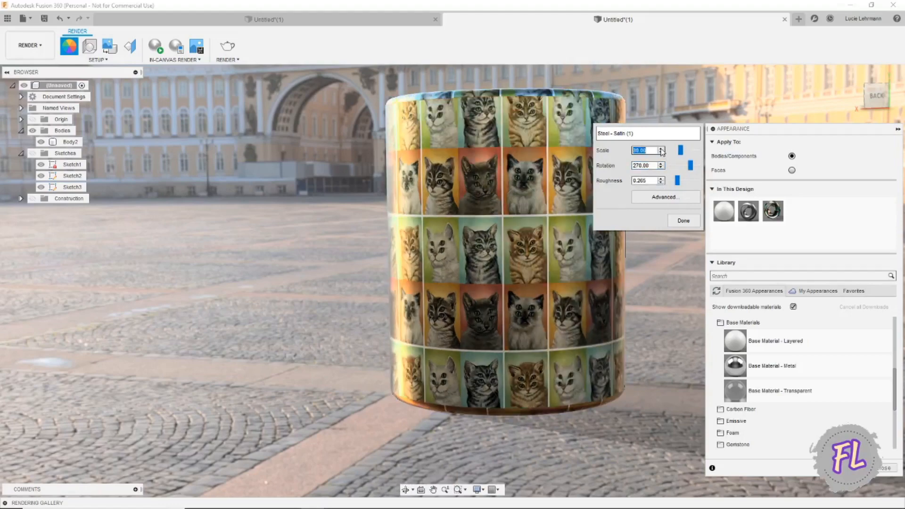
{"action": "left_click", "coordinate": [661, 148]}
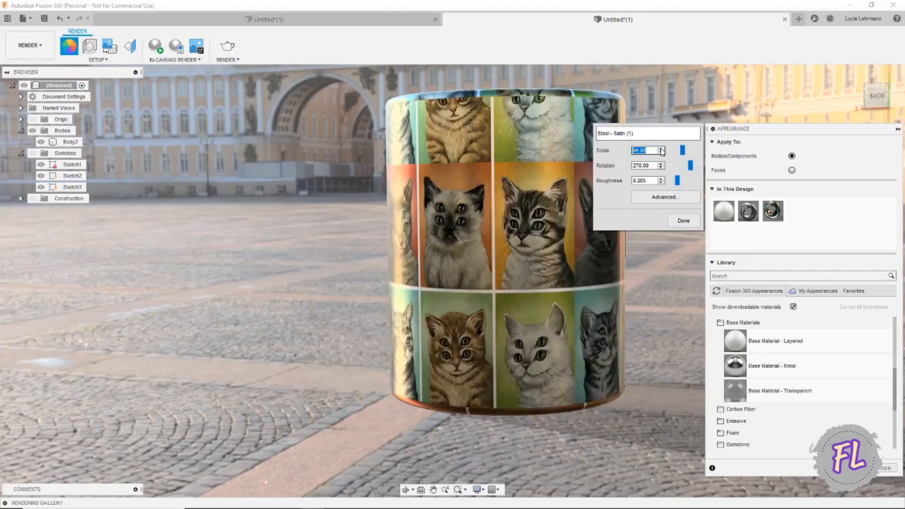
{"action": "left_click", "coordinate": [661, 148]}
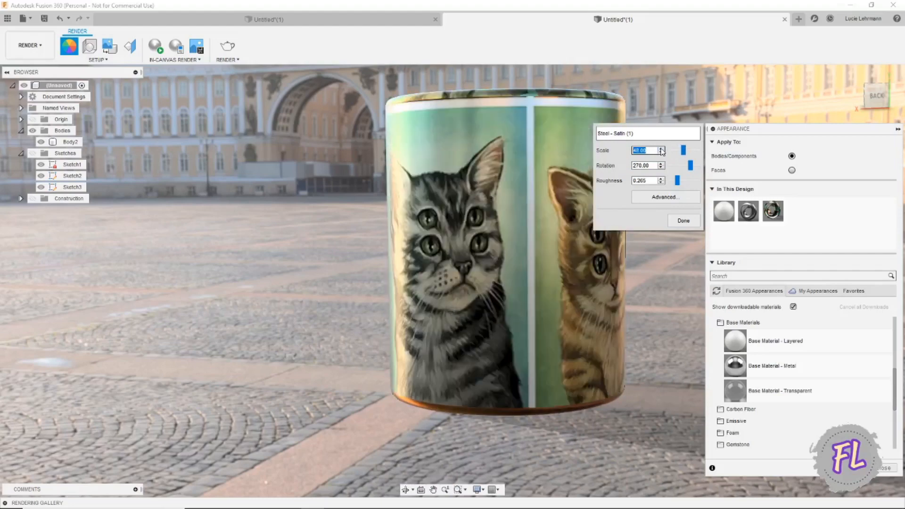
{"action": "left_click", "coordinate": [662, 148]}
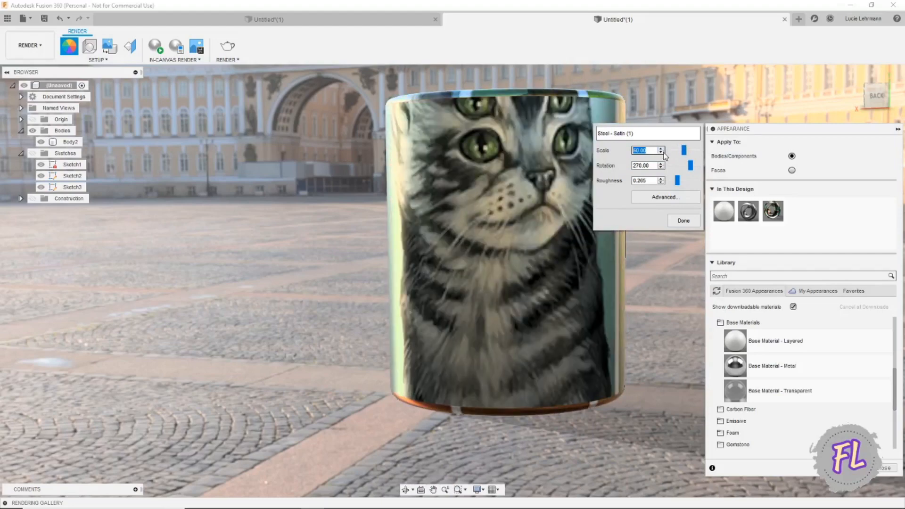
{"action": "left_click", "coordinate": [661, 152]}
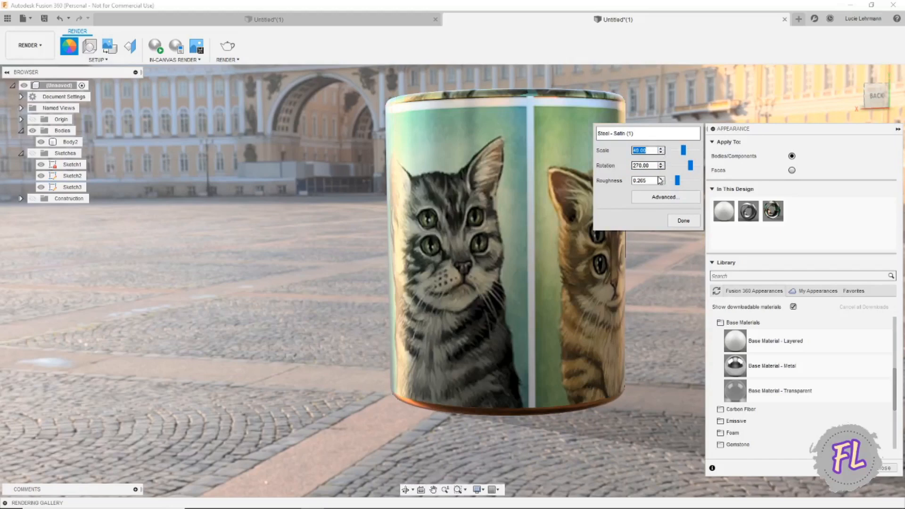
{"action": "mouse_move", "coordinate": [677, 180]}
{"action": "left_mouse_down"}
{"action": "mouse_move", "coordinate": [669, 181]}
{"action": "mouse_move", "coordinate": [685, 180]}
{"action": "left_mouse_up"}
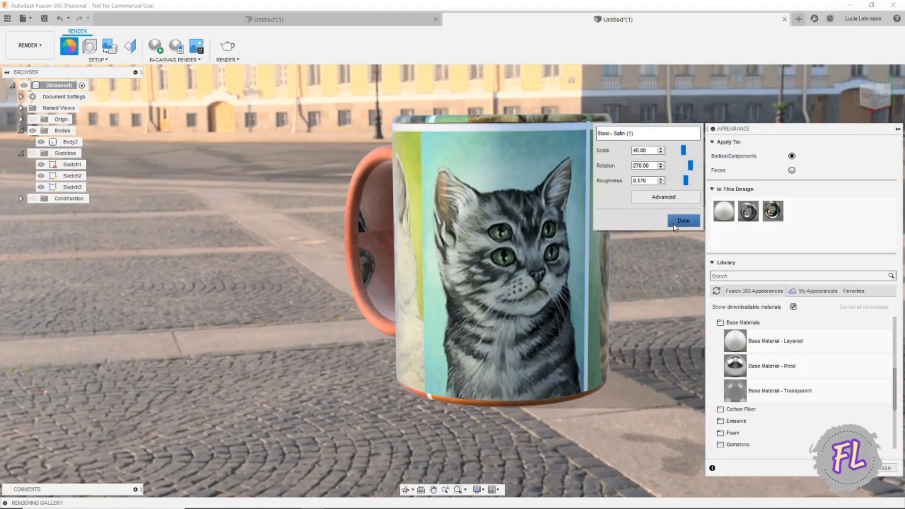
{"action": "left_click", "coordinate": [683, 221]}
{"action": "left_click", "coordinate": [551, 238]}
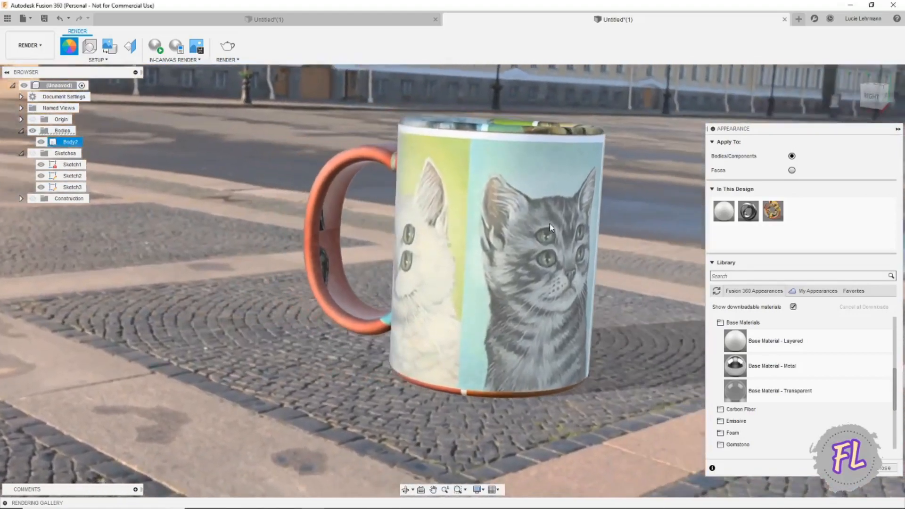
{"action": "left_click", "coordinate": [646, 232]}
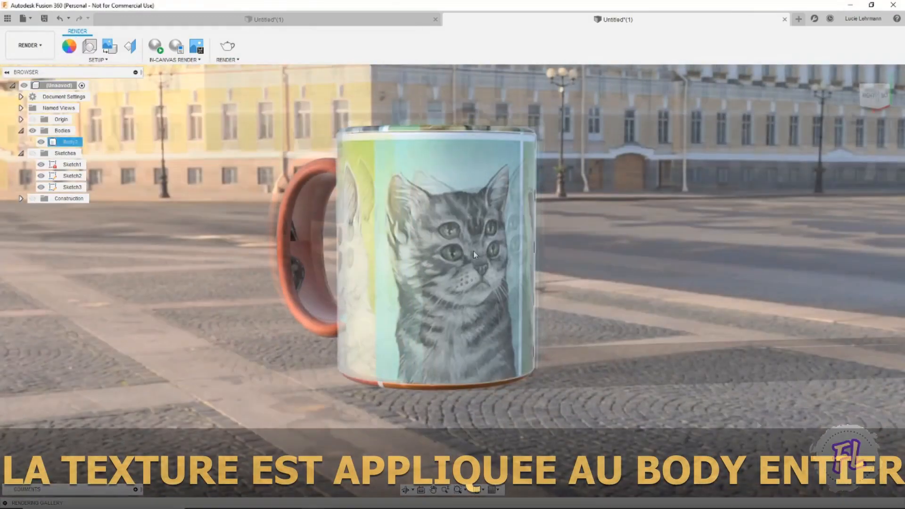
Open the advanced material settings of the Steel - Satin (1) appearance and the texture parameters of its Chats.jpg image.
{"action": "left_click", "coordinate": [473, 251]}
{"action": "right_click", "coordinate": [473, 250]}
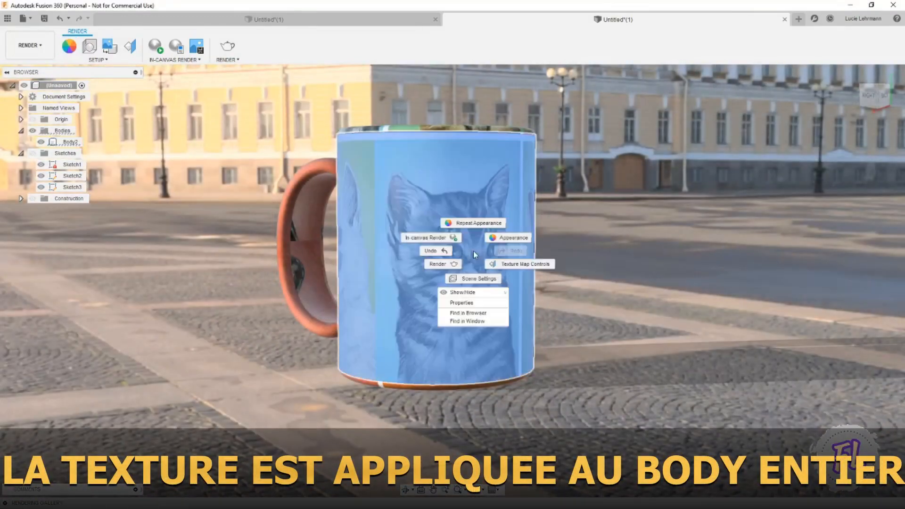
{"action": "left_click", "coordinate": [488, 229]}
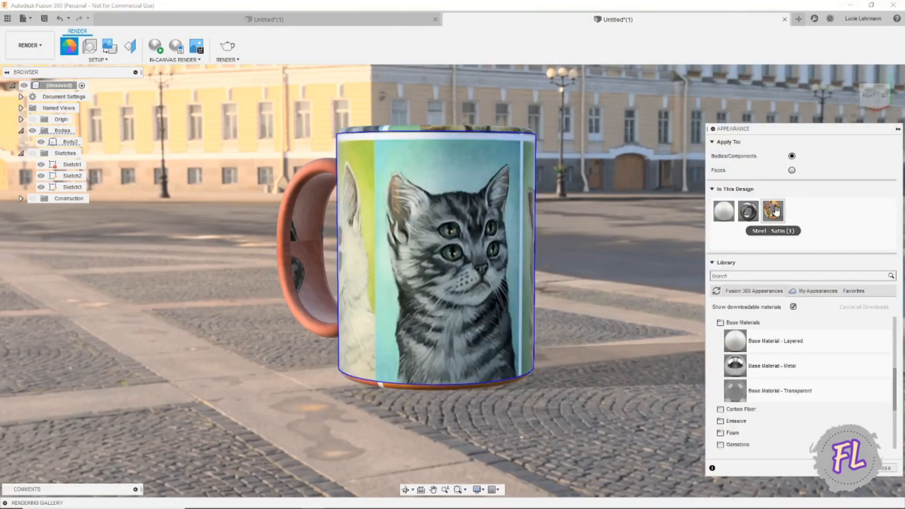
{"action": "right_click", "coordinate": [776, 211]}
{"action": "left_click", "coordinate": [788, 219]}
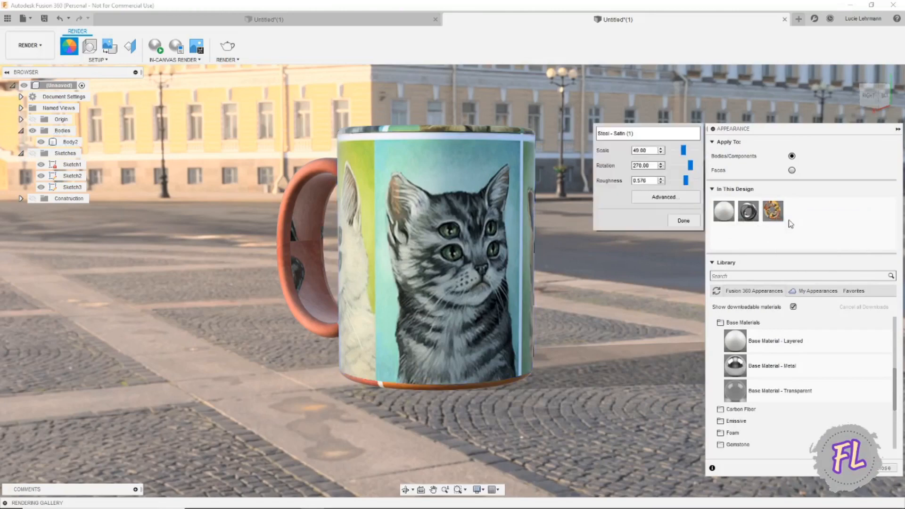
{"action": "left_click", "coordinate": [683, 199]}
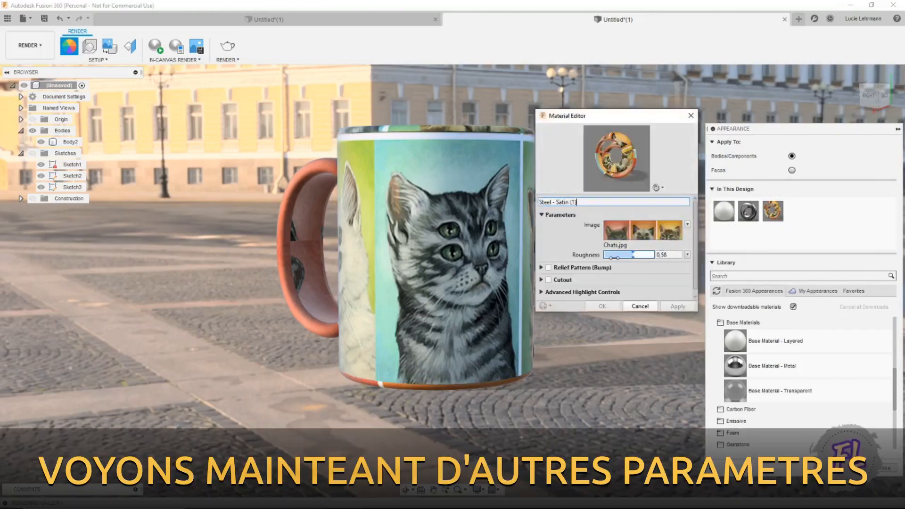
{"action": "left_click", "coordinate": [618, 231]}
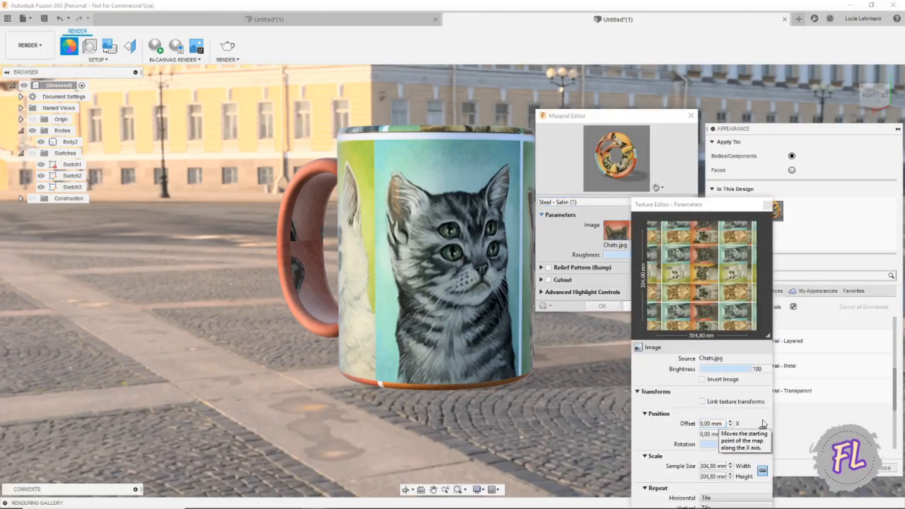
{"action": "left_click_drag", "start_coordinate": [729, 207], "coordinate": [675, 99]}
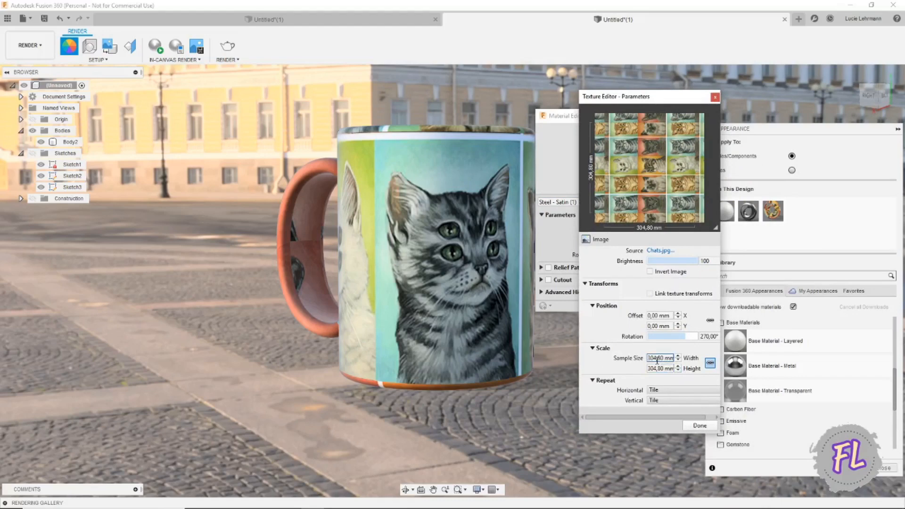
Set the Chats.jpg texture's sample size to 100 mm in width and height.
{"action": "left_click", "coordinate": [657, 360]}
{"action": "left_click", "coordinate": [678, 360]}
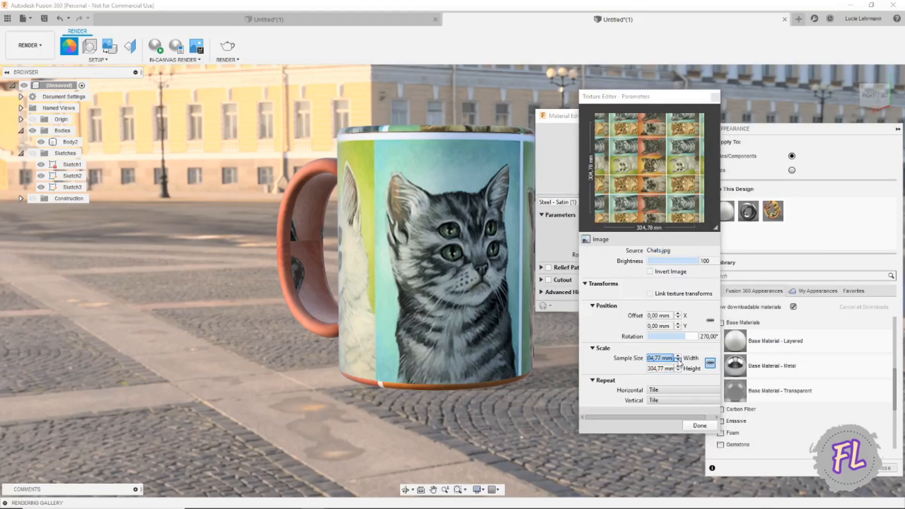
{"action": "left_click", "coordinate": [678, 361]}
{"action": "left_click", "coordinate": [678, 360]}
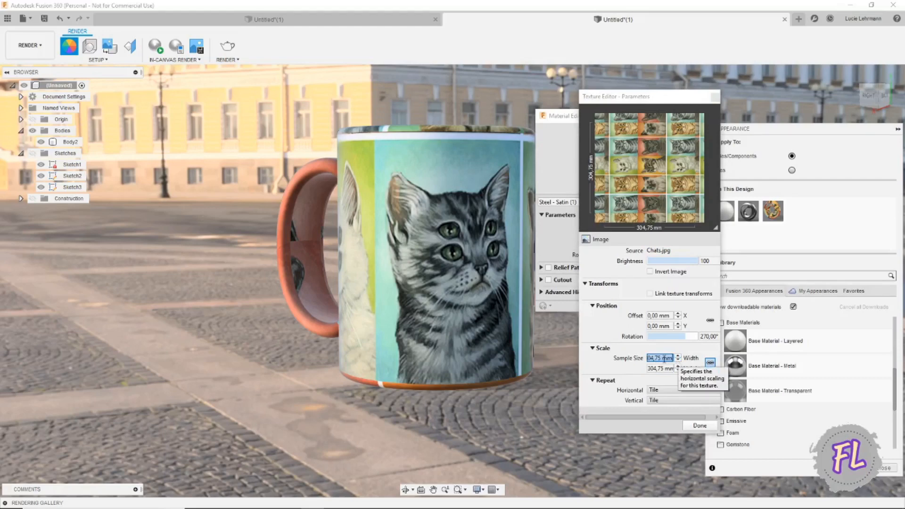
{"action": "left_click", "coordinate": [664, 359]}
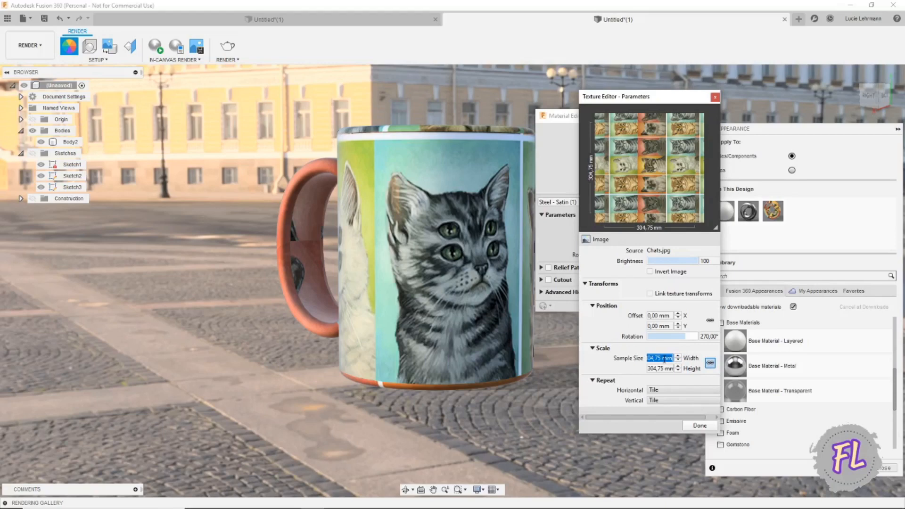
{"action": "type", "text": "100"}
{"action": "key", "text": "Tab"}
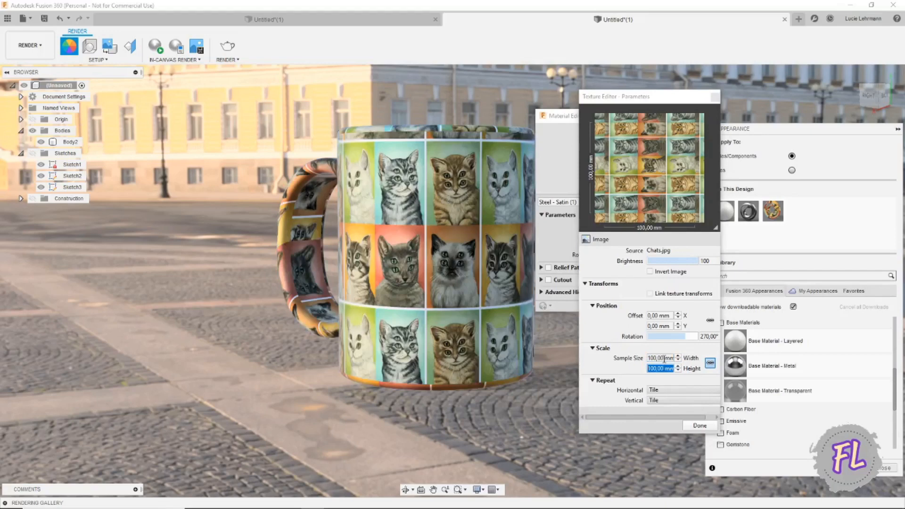
Try a sample width of 10 mm for the cat texture and restore it to 100 mm.
{"action": "left_click", "coordinate": [665, 358]}
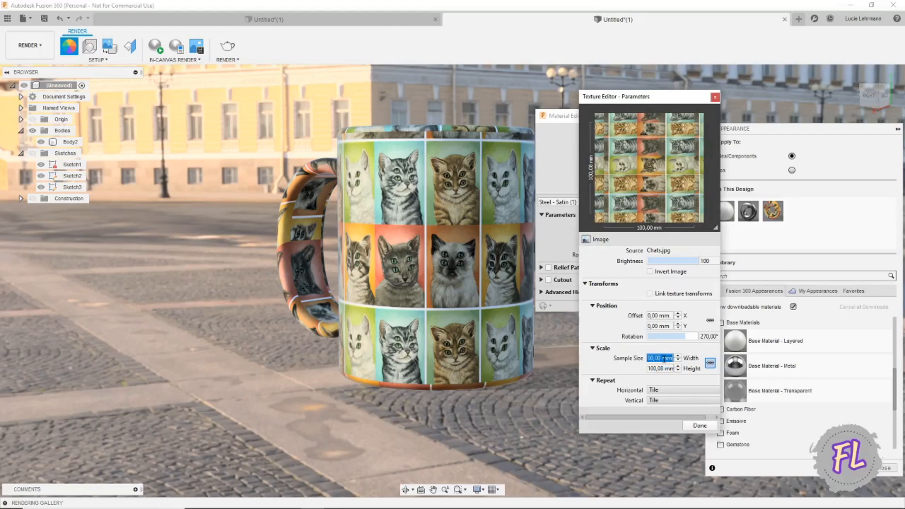
{"action": "type", "text": "10"}
{"action": "key", "text": "Tab"}
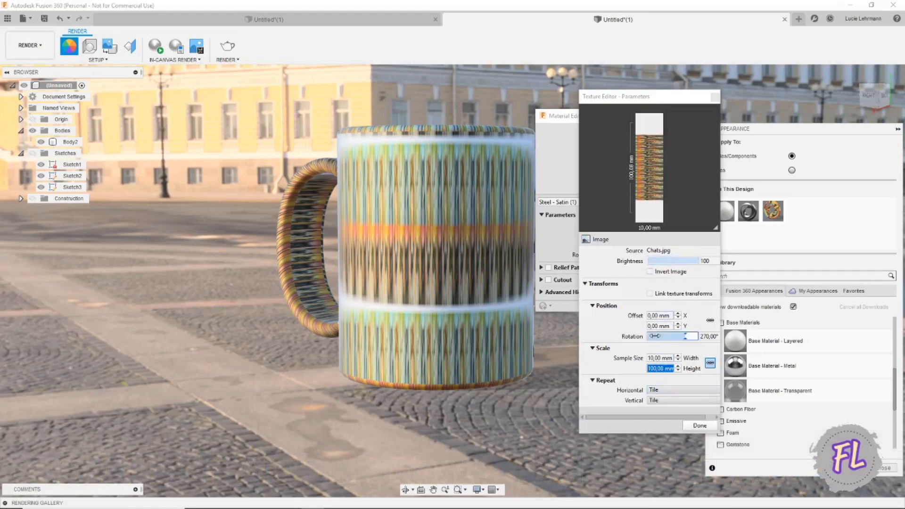
{"action": "left_click", "coordinate": [653, 358]}
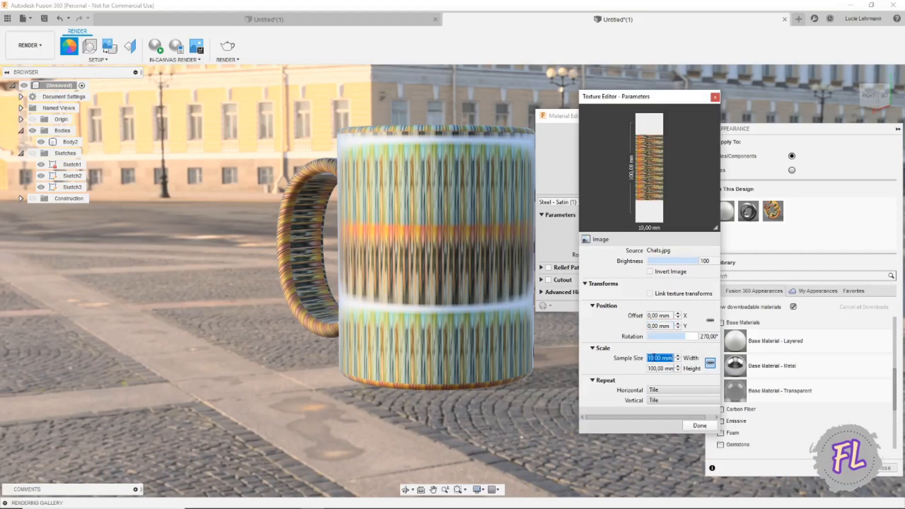
{"action": "type", "text": "100"}
{"action": "key", "text": "Tab"}
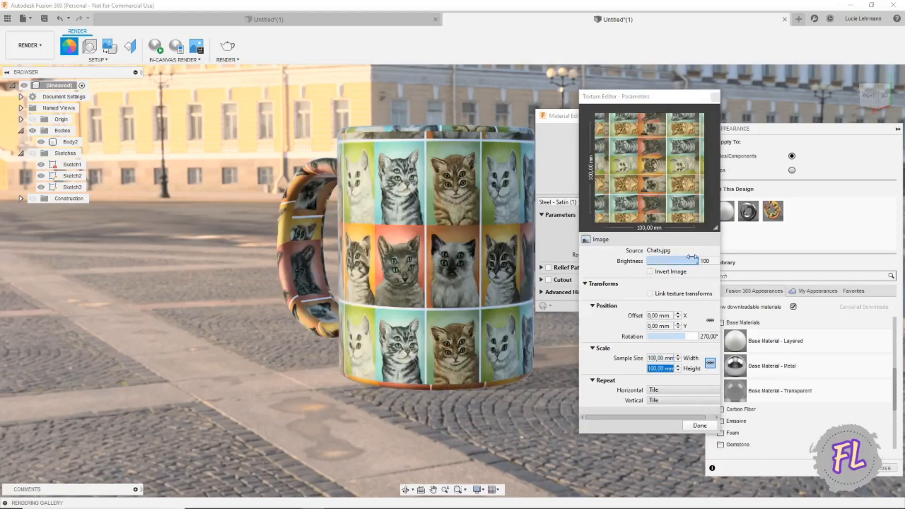
Reduce the cat texture's brightness to 68 and set its Y offset to 20 mm.
{"action": "left_click", "coordinate": [695, 260]}
{"action": "left_click_drag", "start_coordinate": [702, 259], "coordinate": [681, 260]}
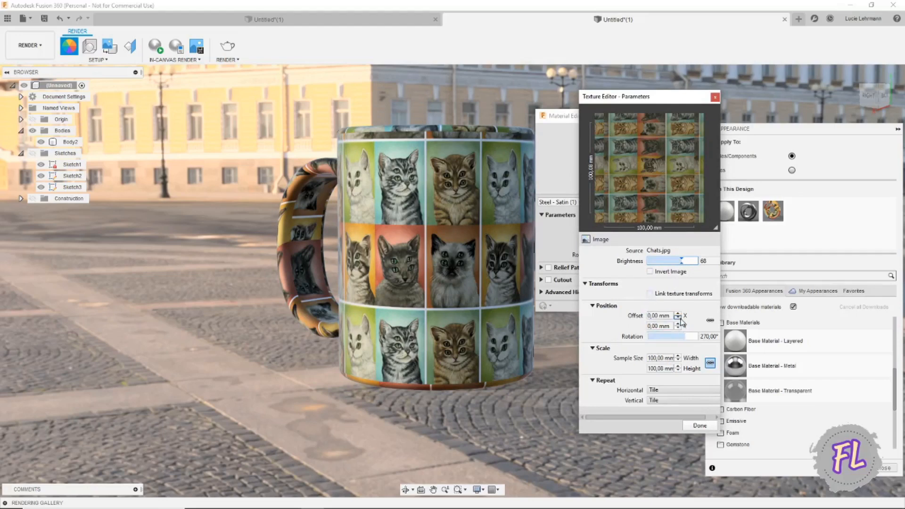
{"action": "left_click", "coordinate": [678, 324]}
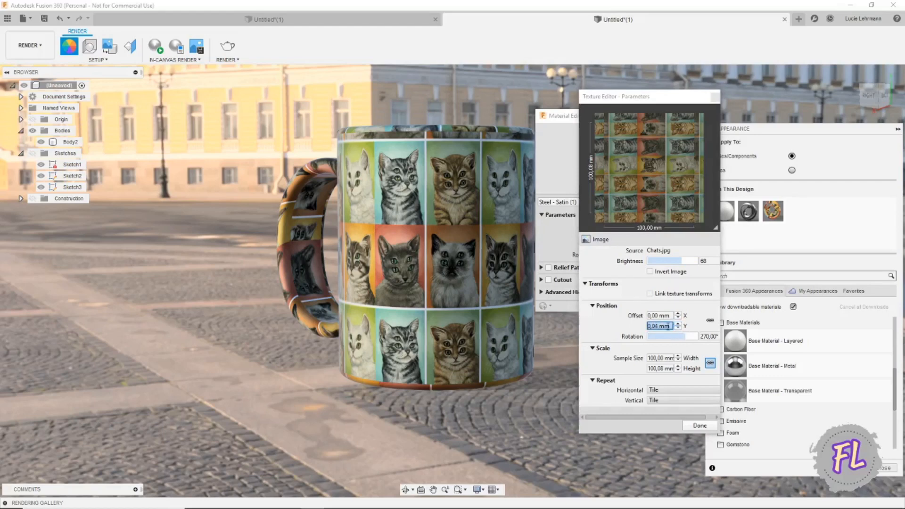
{"action": "left_click", "coordinate": [668, 326]}
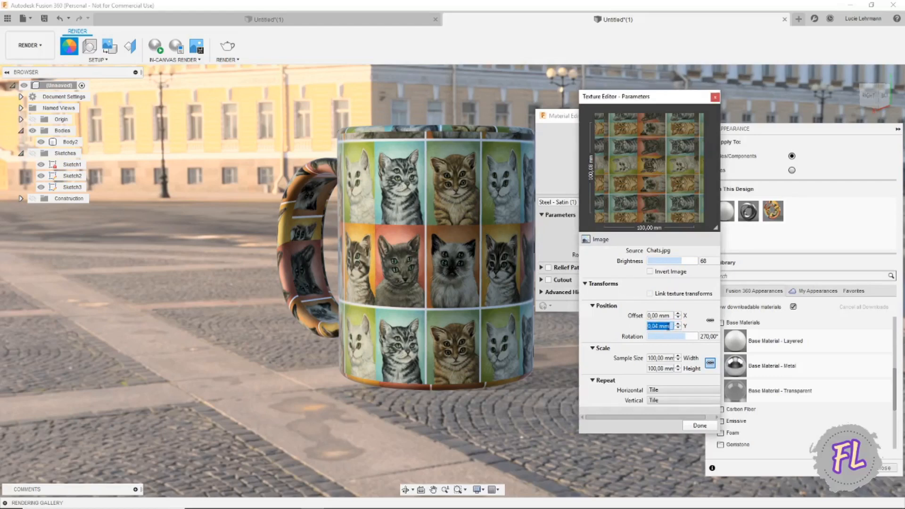
{"action": "type", "text": "20"}
{"action": "key", "text": "Return"}
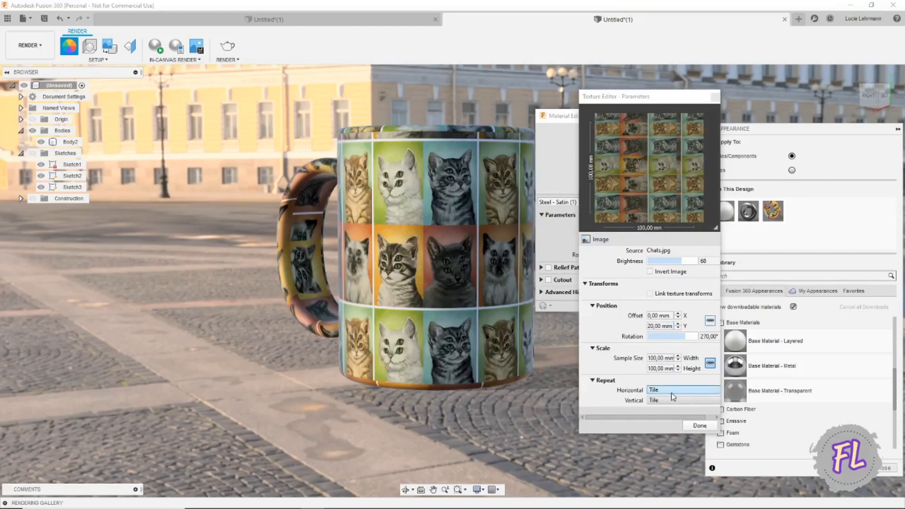
Apply the texture changes to Steel - Satin (1) and close the material and appearance settings.
{"action": "left_click", "coordinate": [700, 425]}
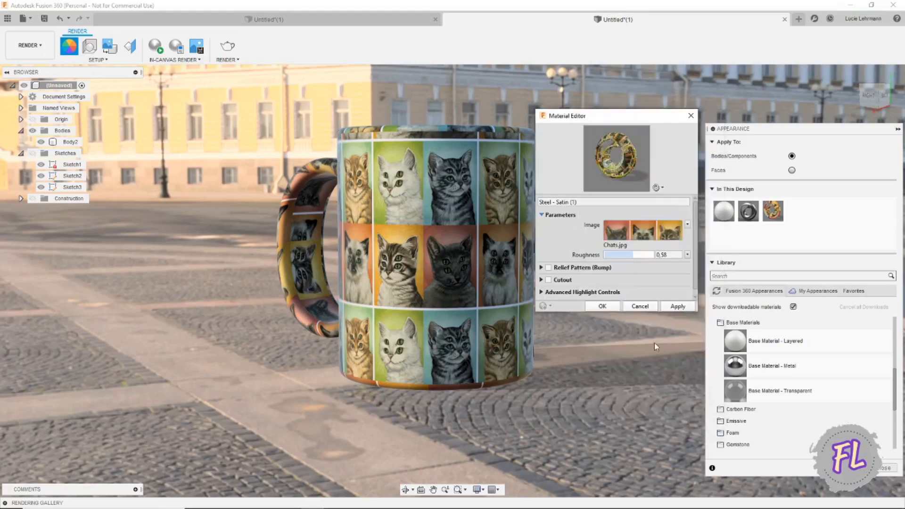
{"action": "left_click", "coordinate": [669, 308]}
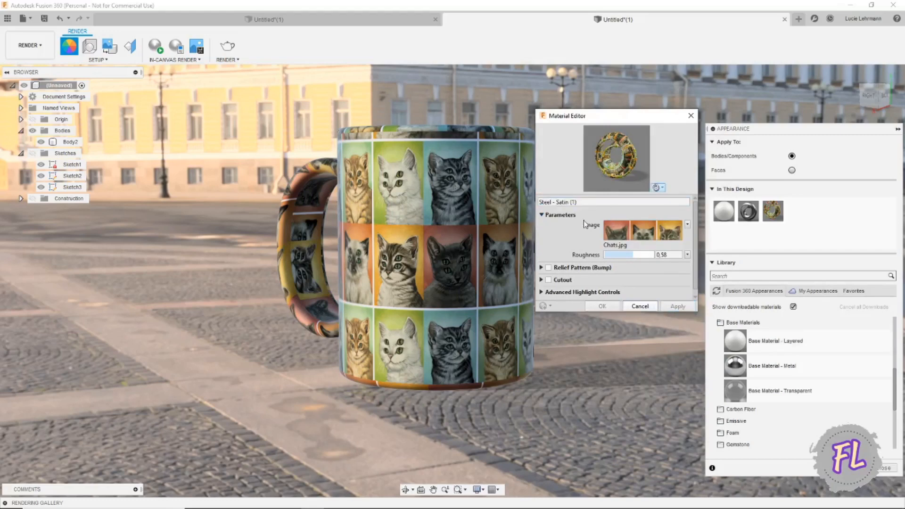
{"action": "left_click", "coordinate": [644, 308]}
{"action": "scroll", "coordinate": [570, 282], "scroll_direction": "up", "scroll_amount": 4}
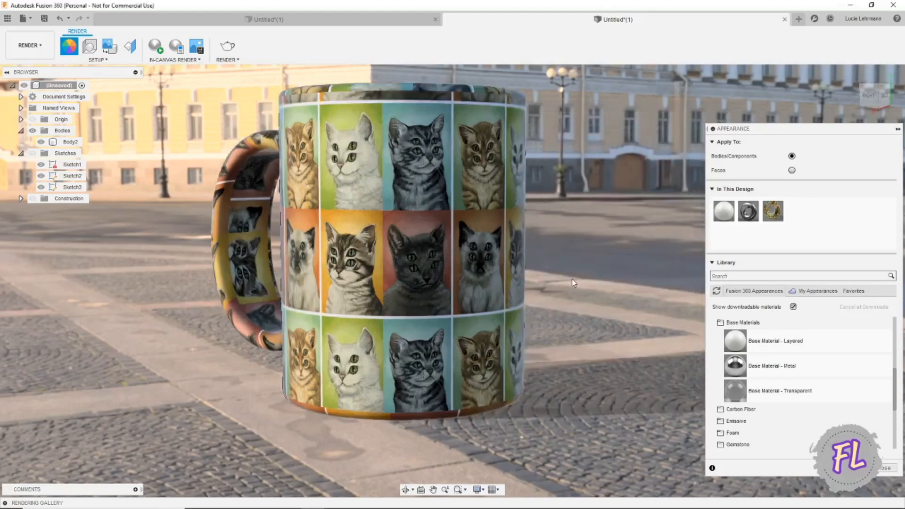
{"action": "scroll", "coordinate": [570, 283], "scroll_direction": "down", "scroll_amount": 5}
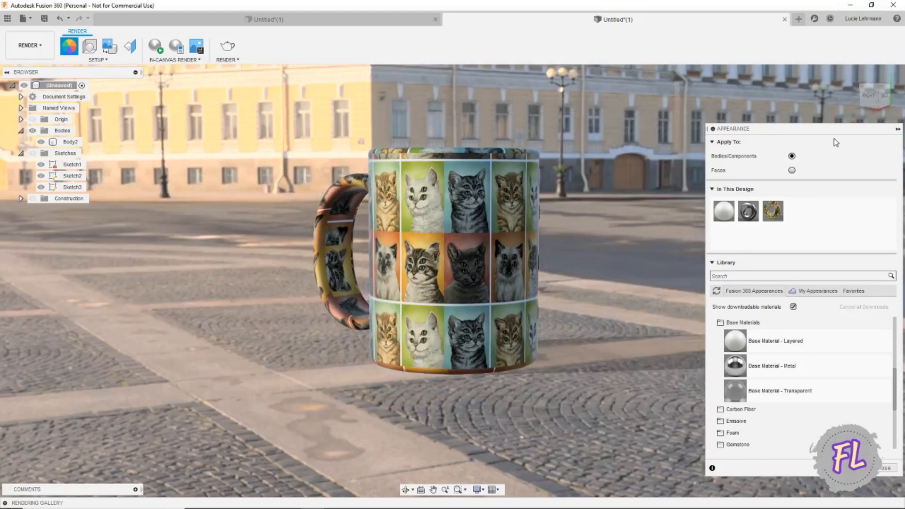
{"action": "scroll", "coordinate": [592, 155], "scroll_direction": "up", "scroll_amount": 2}
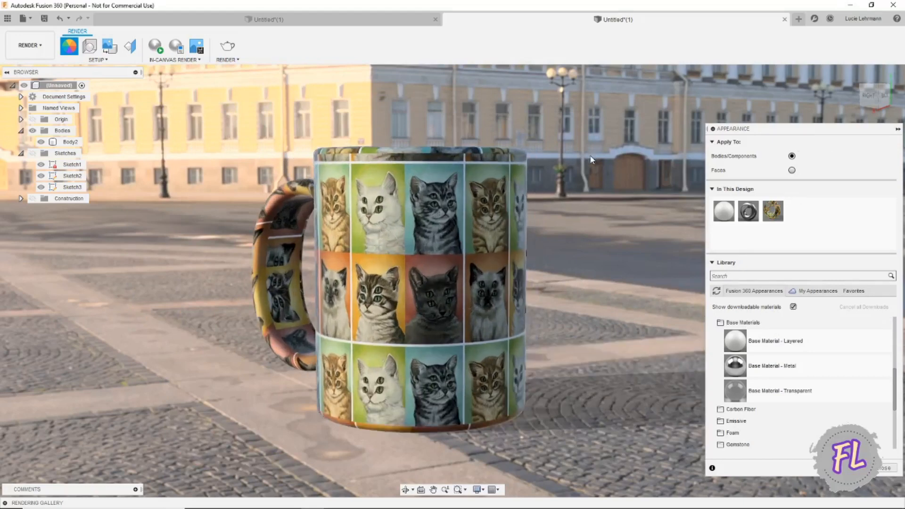
{"action": "left_click", "coordinate": [888, 469]}
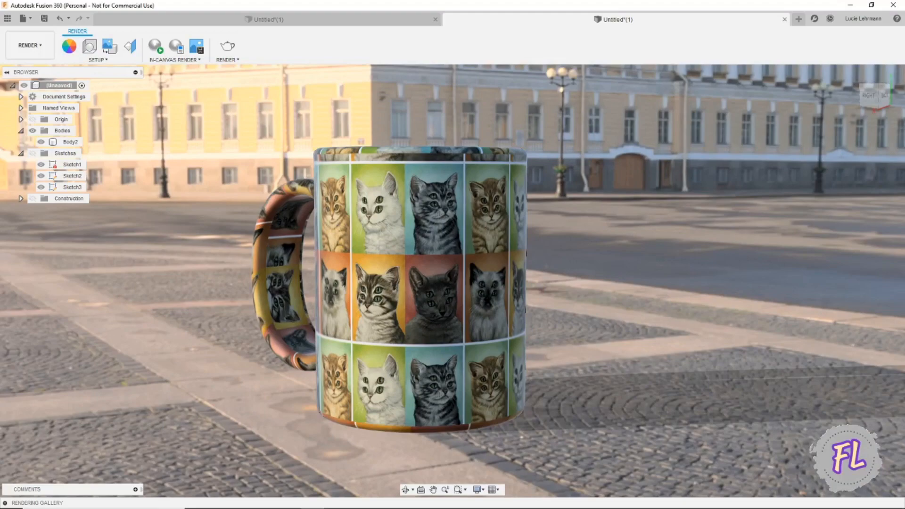
Apply the plain white appearance to the whole mug body and the Steel - Satin (1) cat image only to its outer cylindrical face.
{"action": "middle_click_drag", "start_coordinate": [452, 264], "coordinate": [856, 422], "text": "shift"}
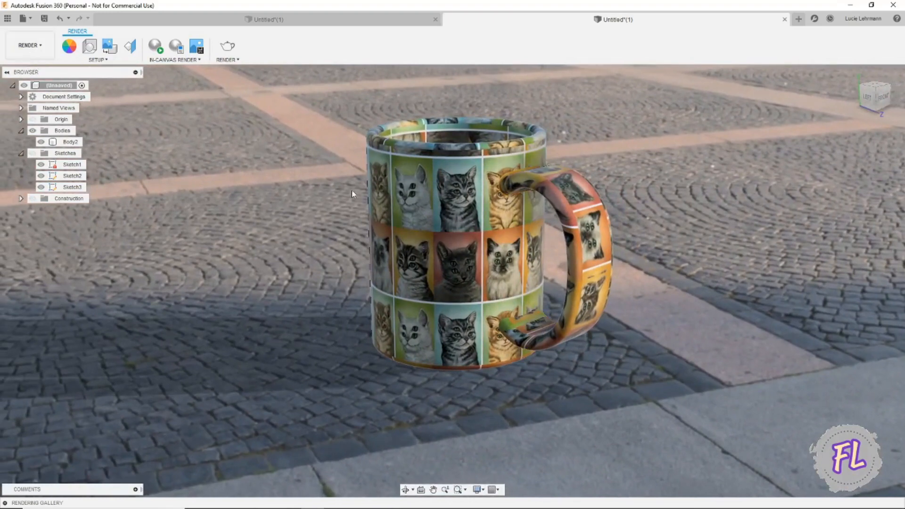
{"action": "left_click", "coordinate": [71, 46]}
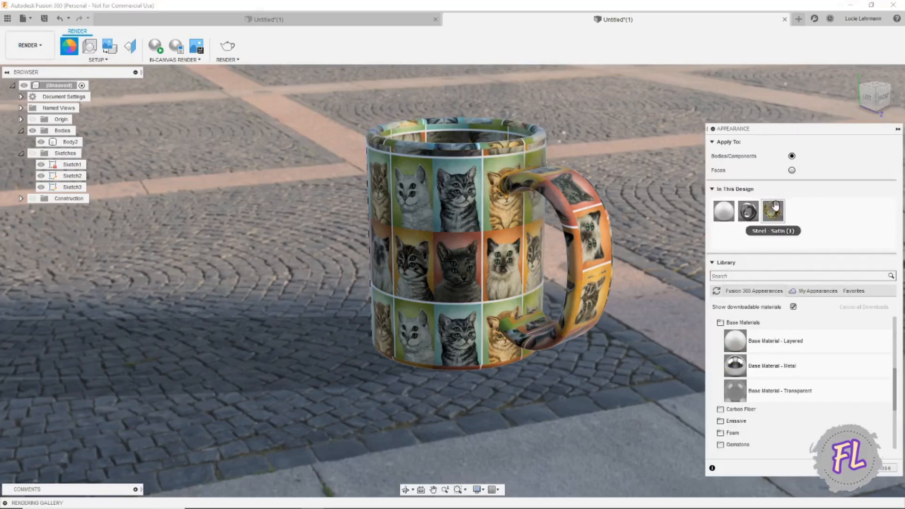
{"action": "left_click_drag", "start_coordinate": [725, 212], "coordinate": [527, 215]}
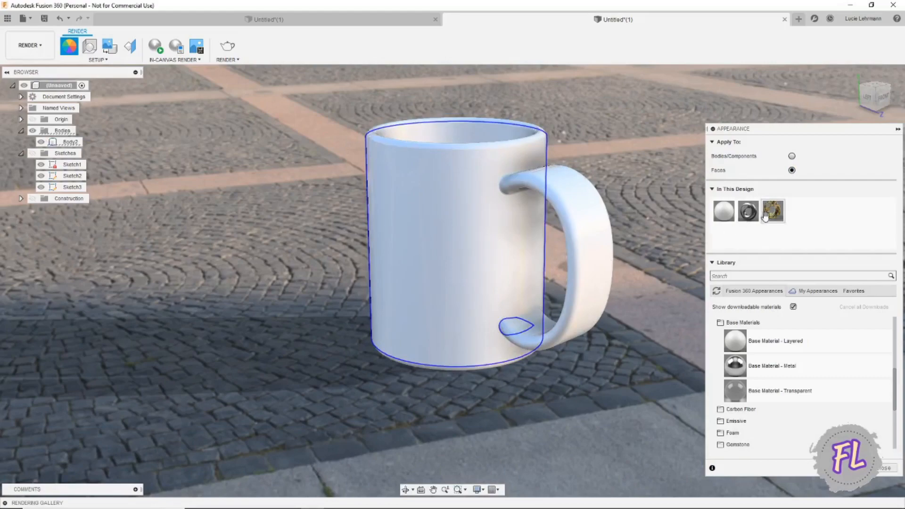
{"action": "left_click_drag", "start_coordinate": [773, 210], "coordinate": [461, 314]}
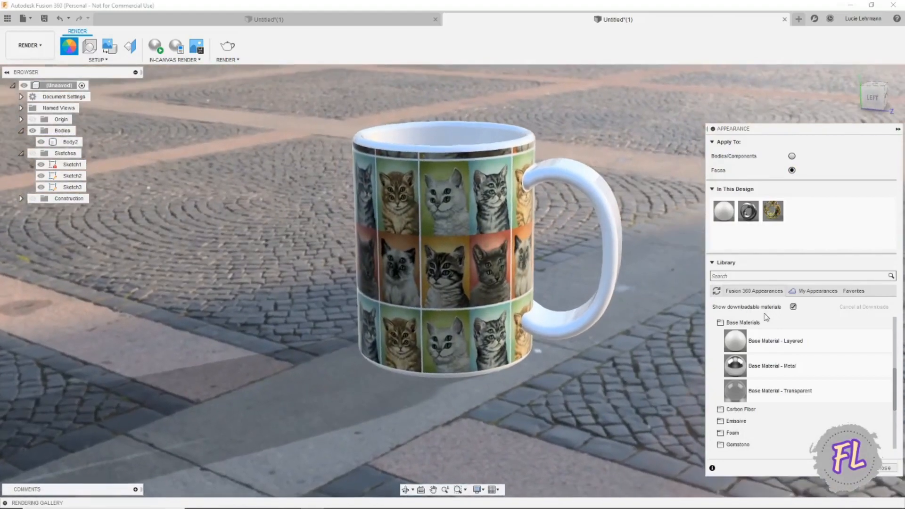
{"action": "left_click", "coordinate": [883, 469]}
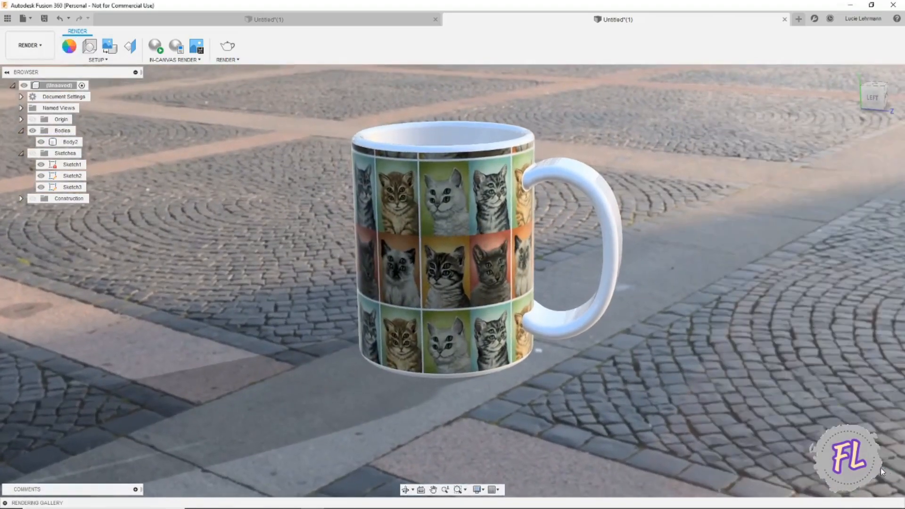